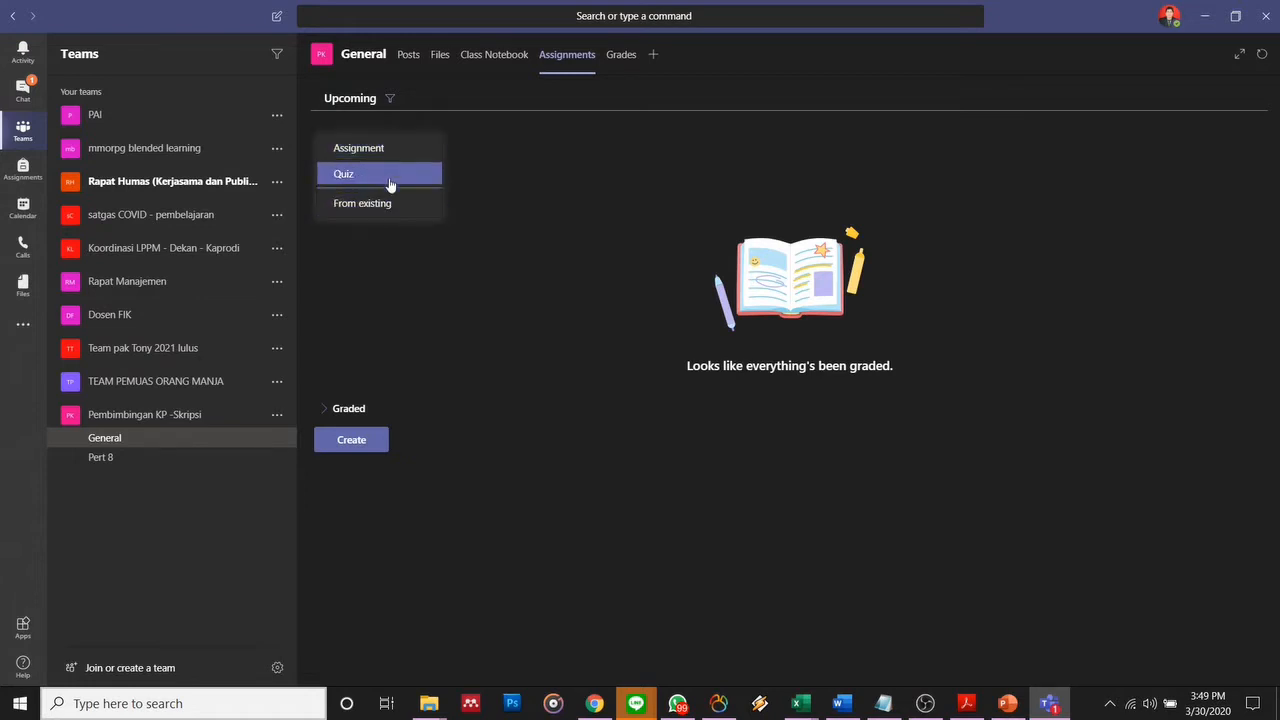
Step: Create a new assignment titled "UTS Statistik"
left_click(399, 152)
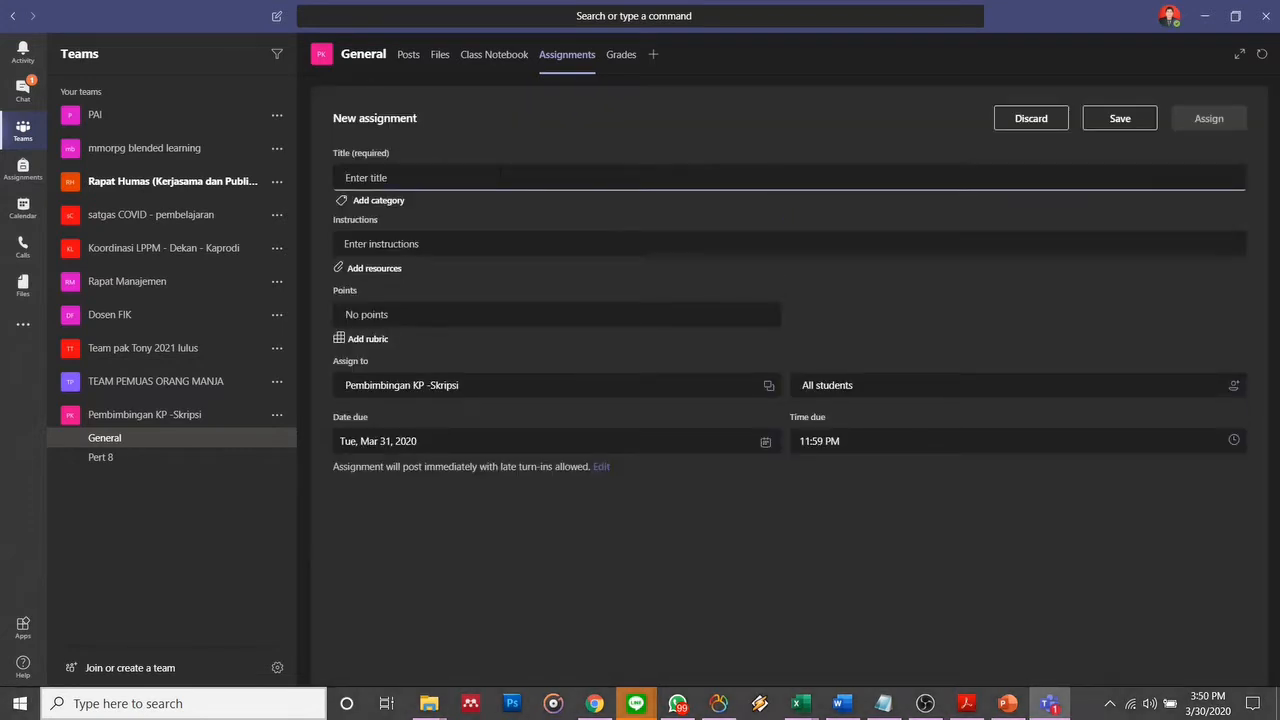
type("UTS Sta")
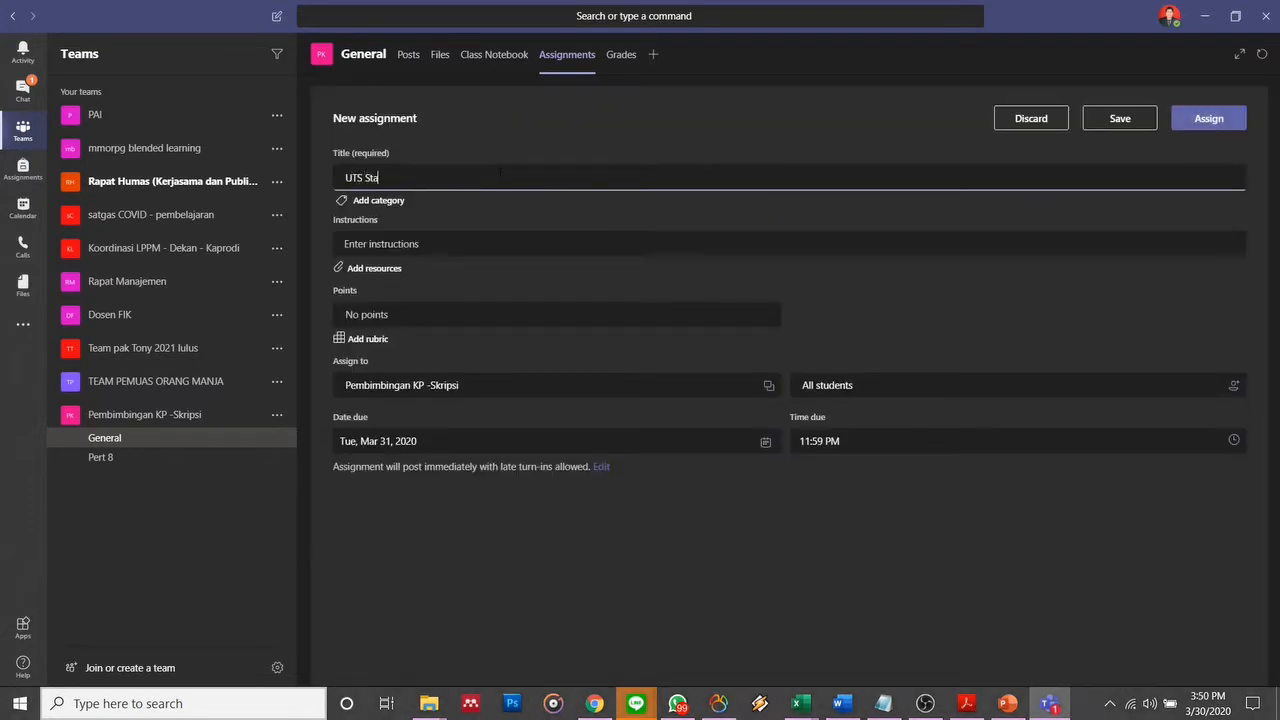
type("tistik")
Step: Enter the instructions "Bukalah soal yang sudah dikirimakan lalu bla bvlalv pasfcadskojdfbjiqegdfhbjaesndcewhi" and set the assignment's points to 100
left_click(465, 244)
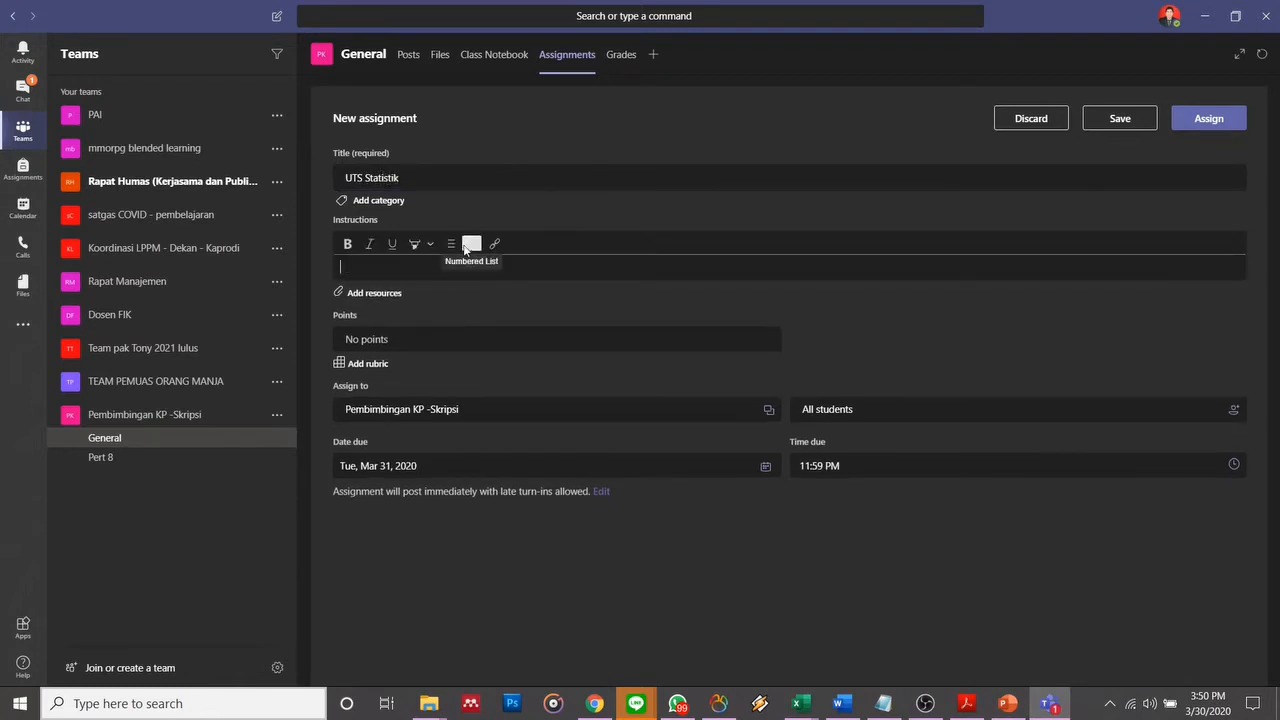
type("Bukalah soal")
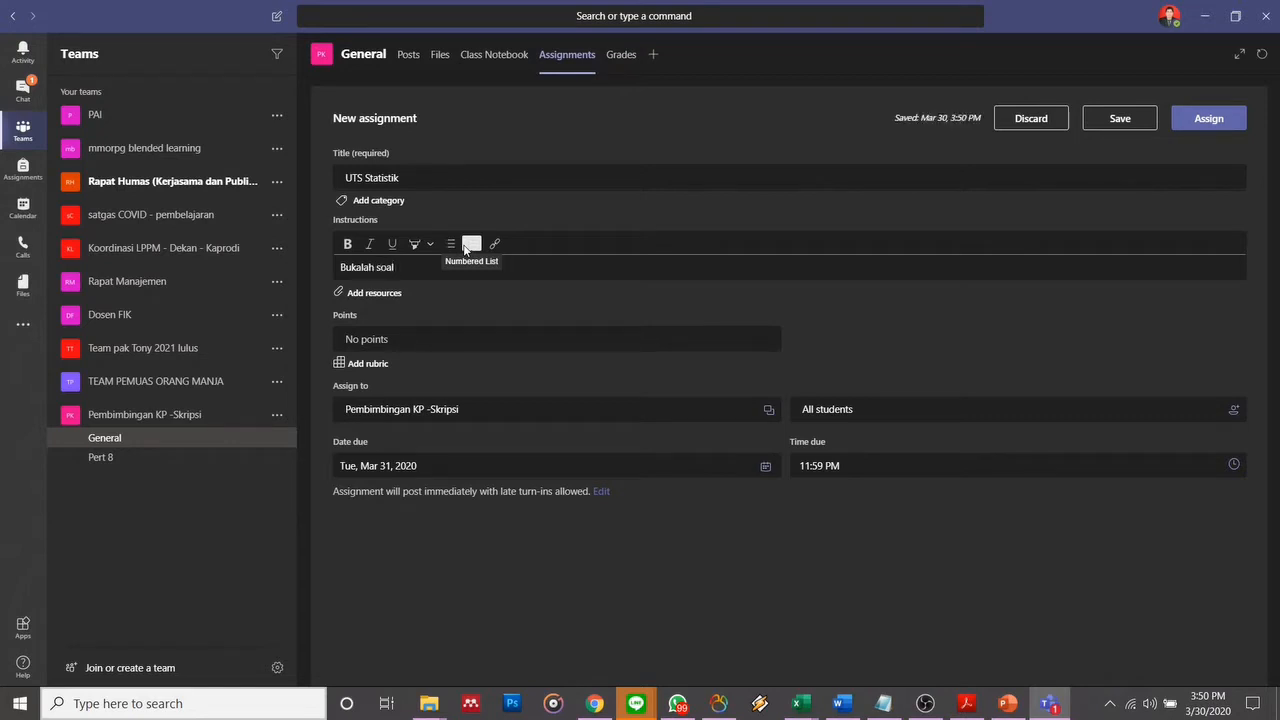
type(" yang sudah diki")
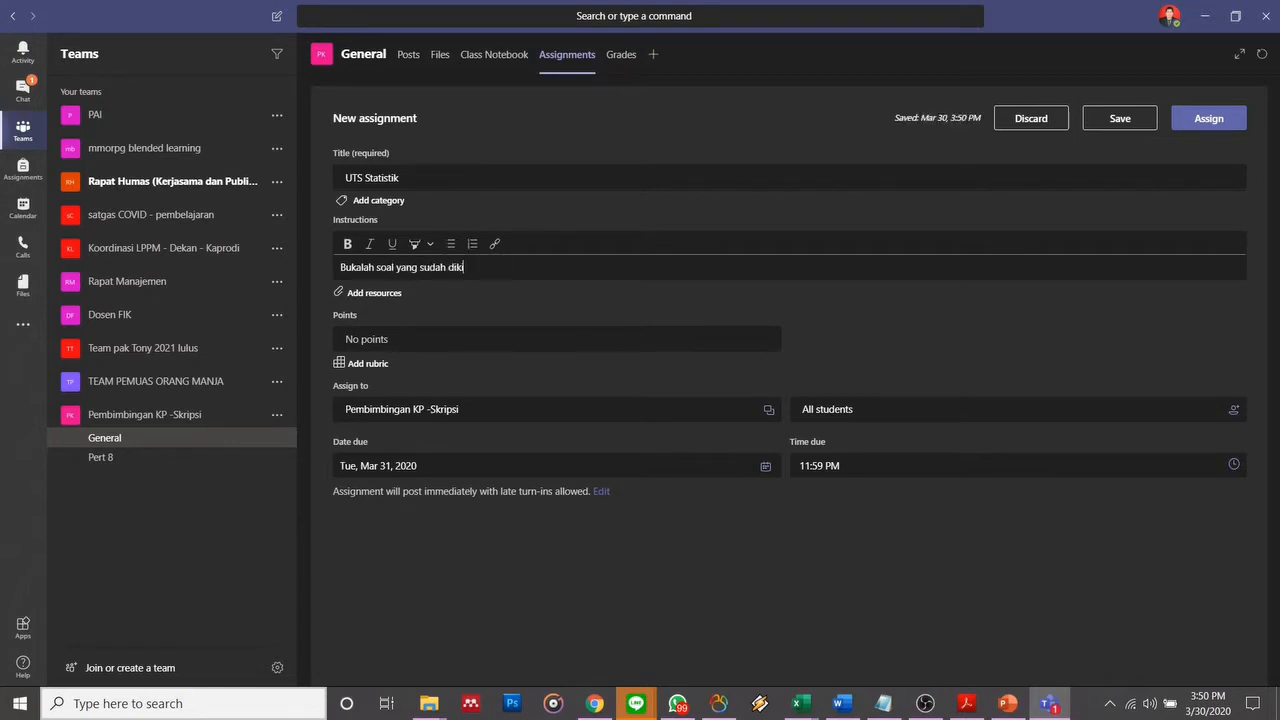
type("rimakan lalu bla bvlalv pa")
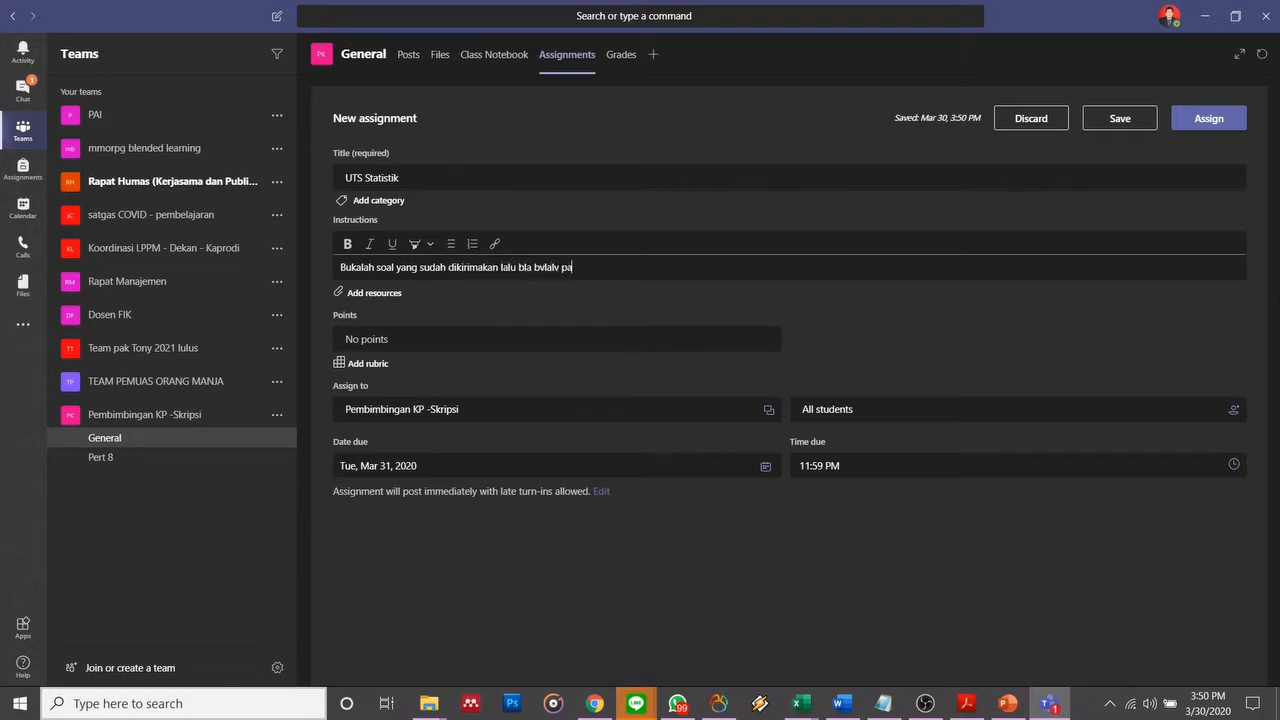
type("sfcadskojdfbjiqegdfhbjaesndcewhi")
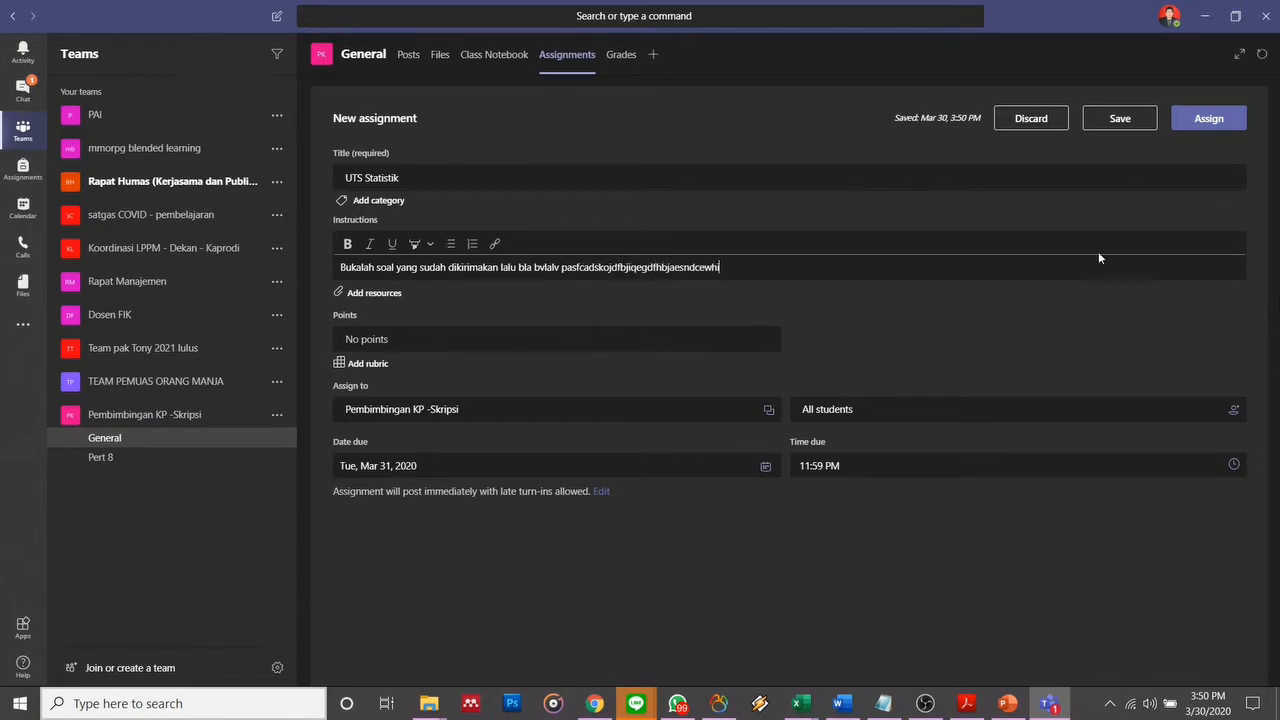
left_click(775, 343)
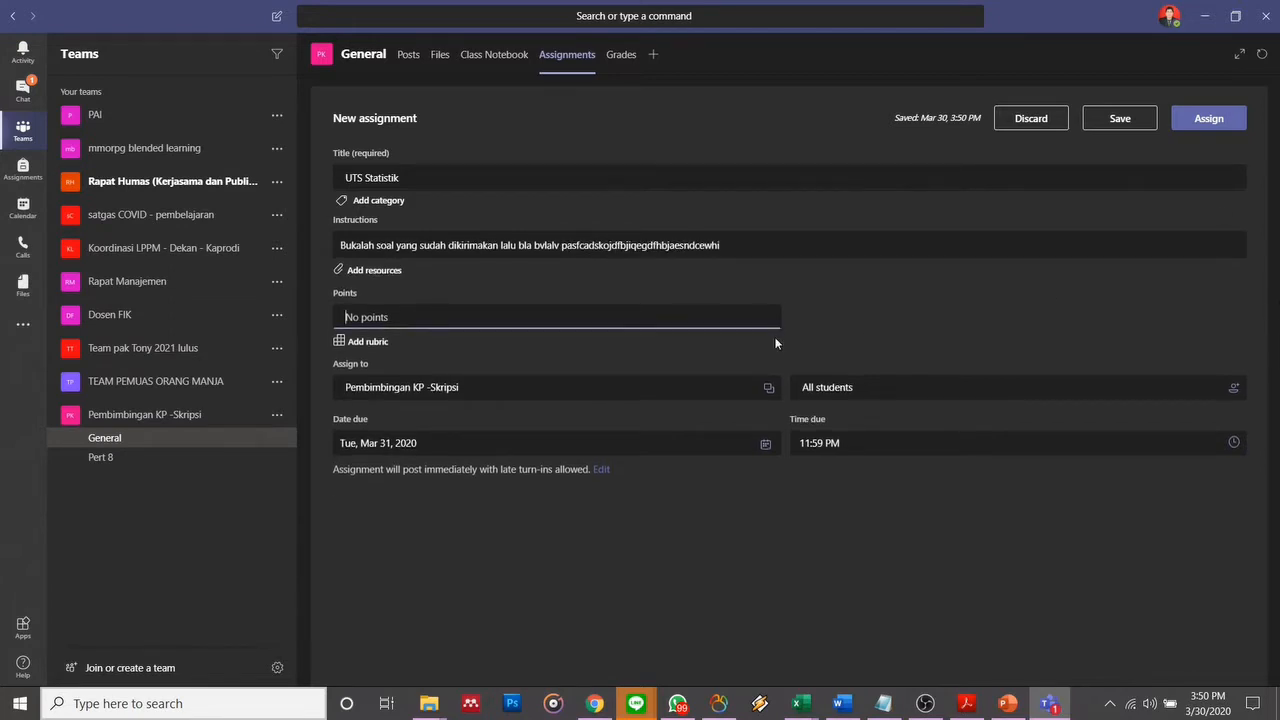
type("100")
Step: Start a new rubric titled "UTS" with the description "UTS 20192"
left_click(346, 342)
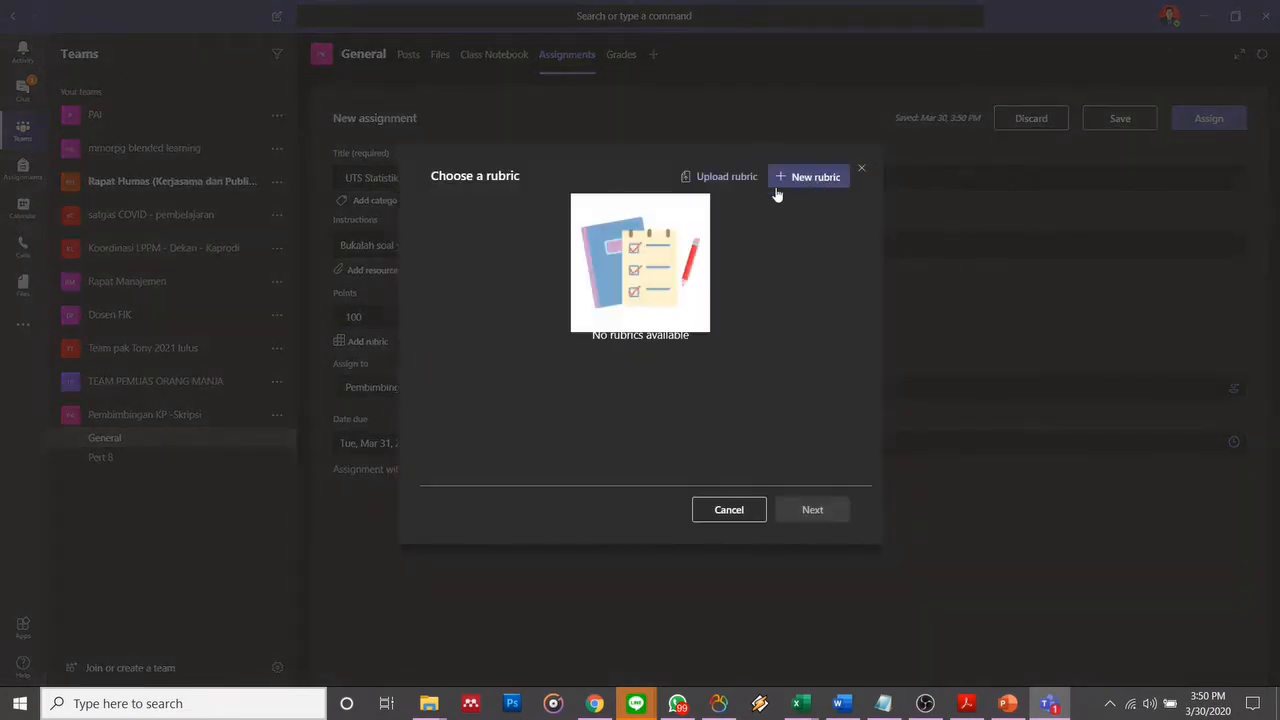
left_click(812, 177)
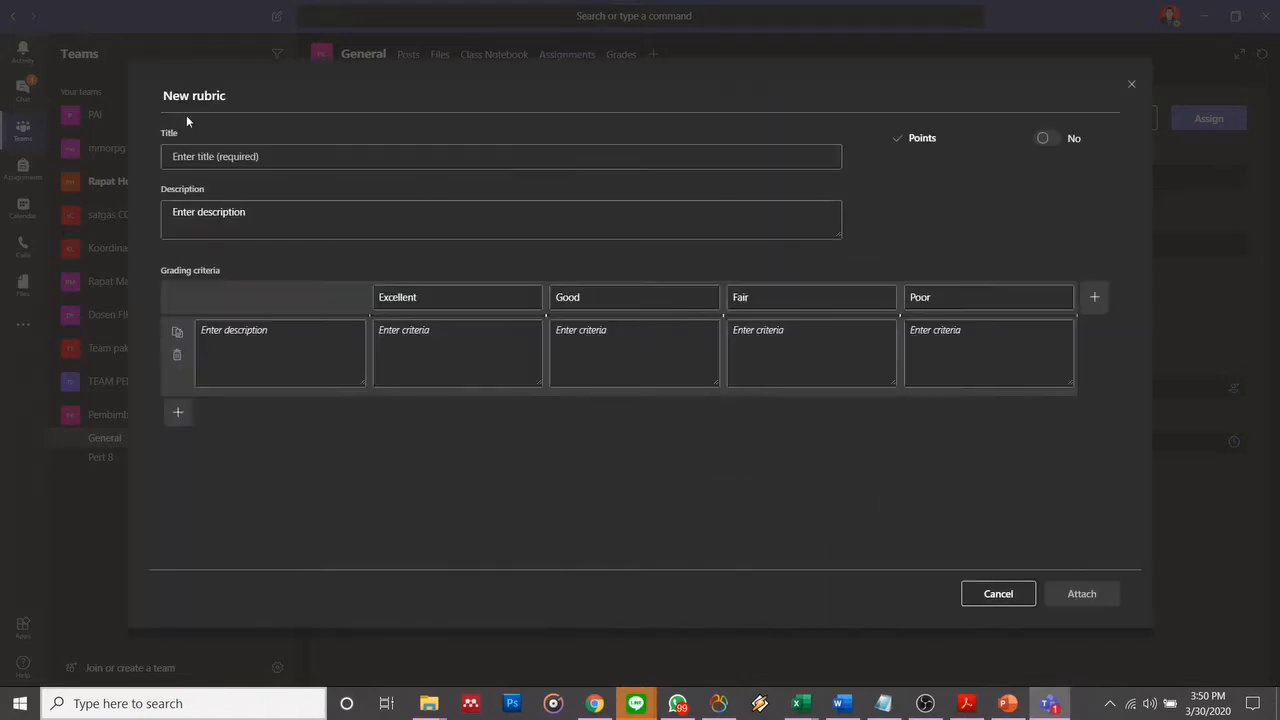
type("UTS")
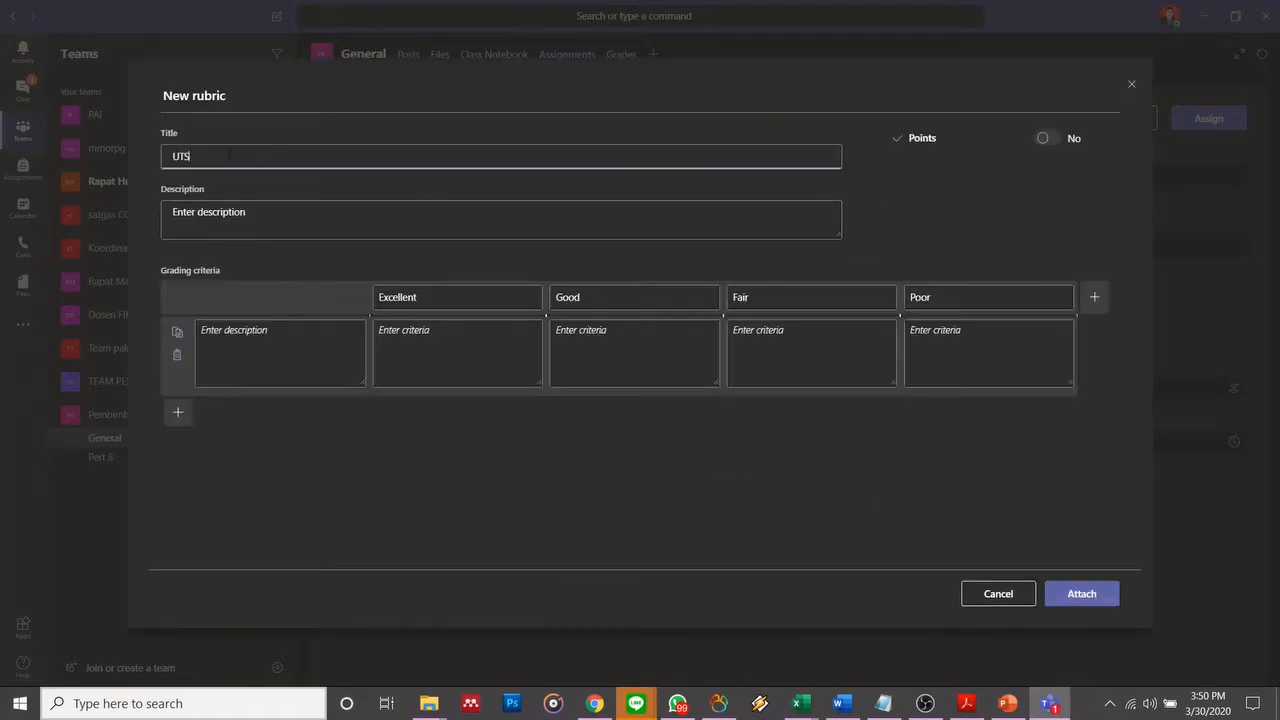
left_click(273, 224)
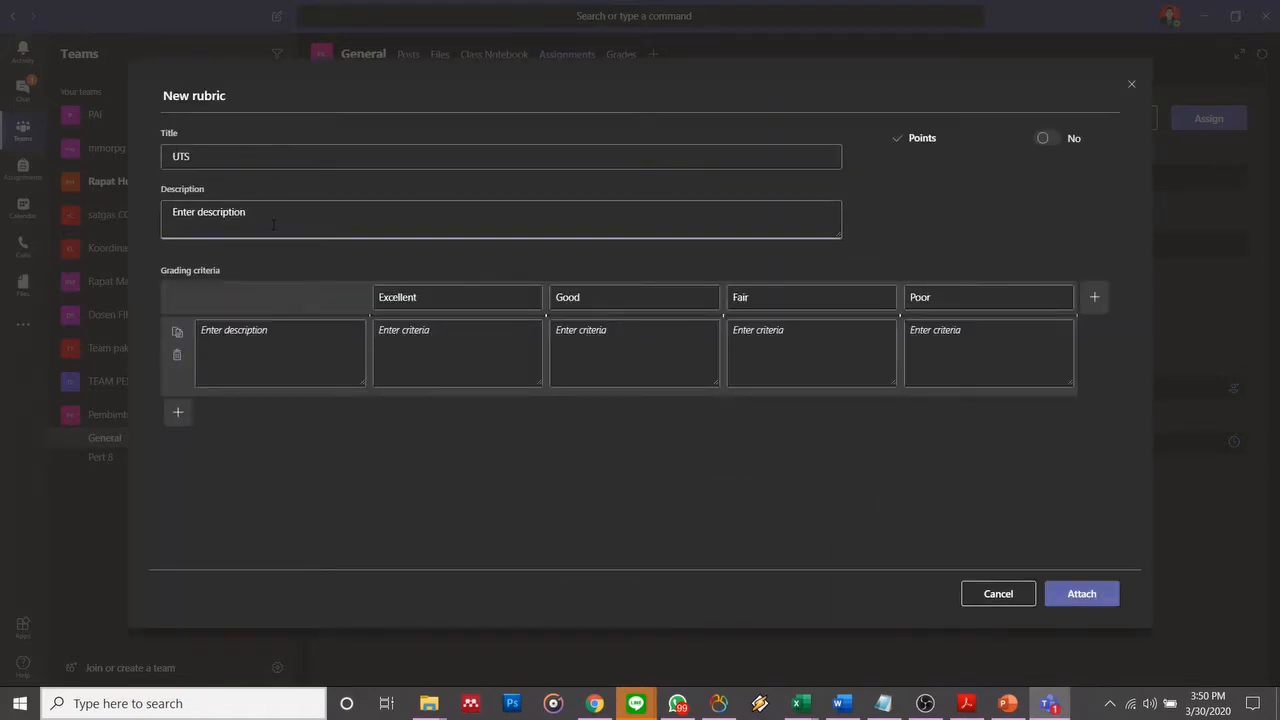
type("UTS 20192")
Step: Describe the first grading criterion of the rubric as "Konten"
left_click(273, 352)
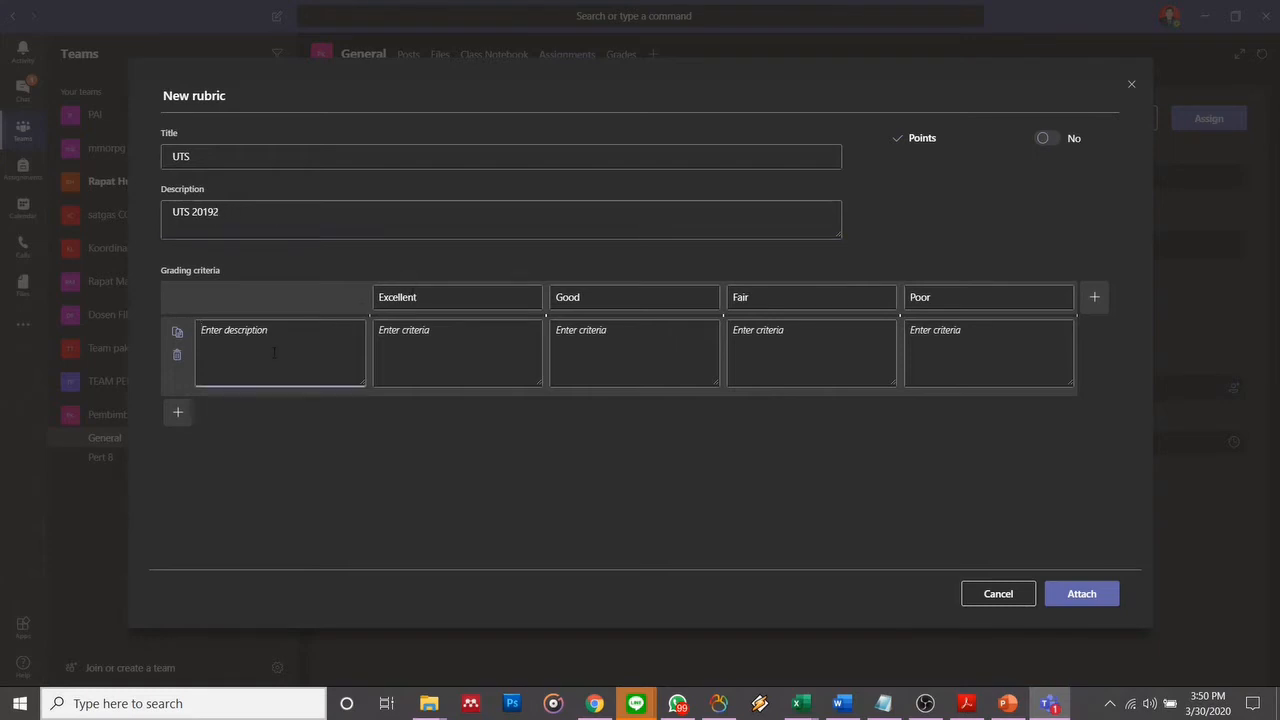
type("Penilaian")
key("BackSpace")
key("BackSpace")
key("BackSpace")
key("BackSpace")
key("BackSpace")
key("BackSpace")
key("BackSpace")
key("BackSpace")
type("Konten")
Step: Fill in the Excellent cell of the Konten criterion with "Konten dalam bahasa inggrtis dan tepat"
left_click(475, 369)
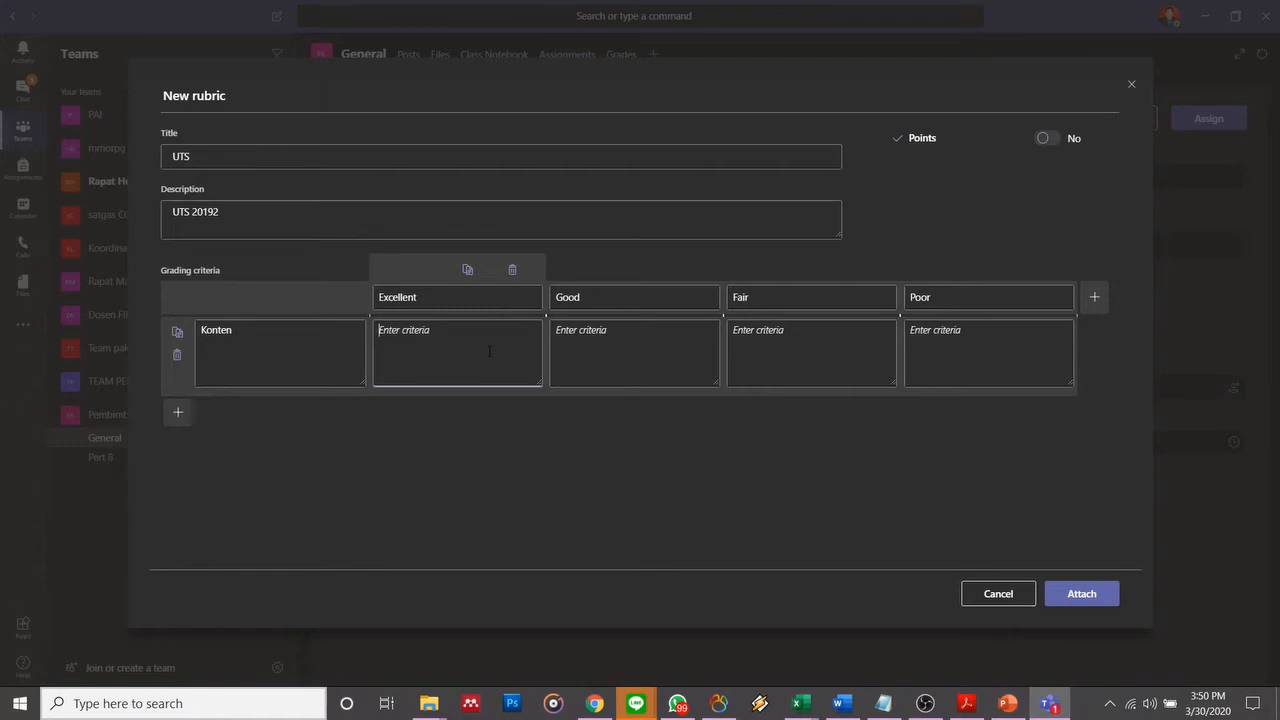
type("Konten")
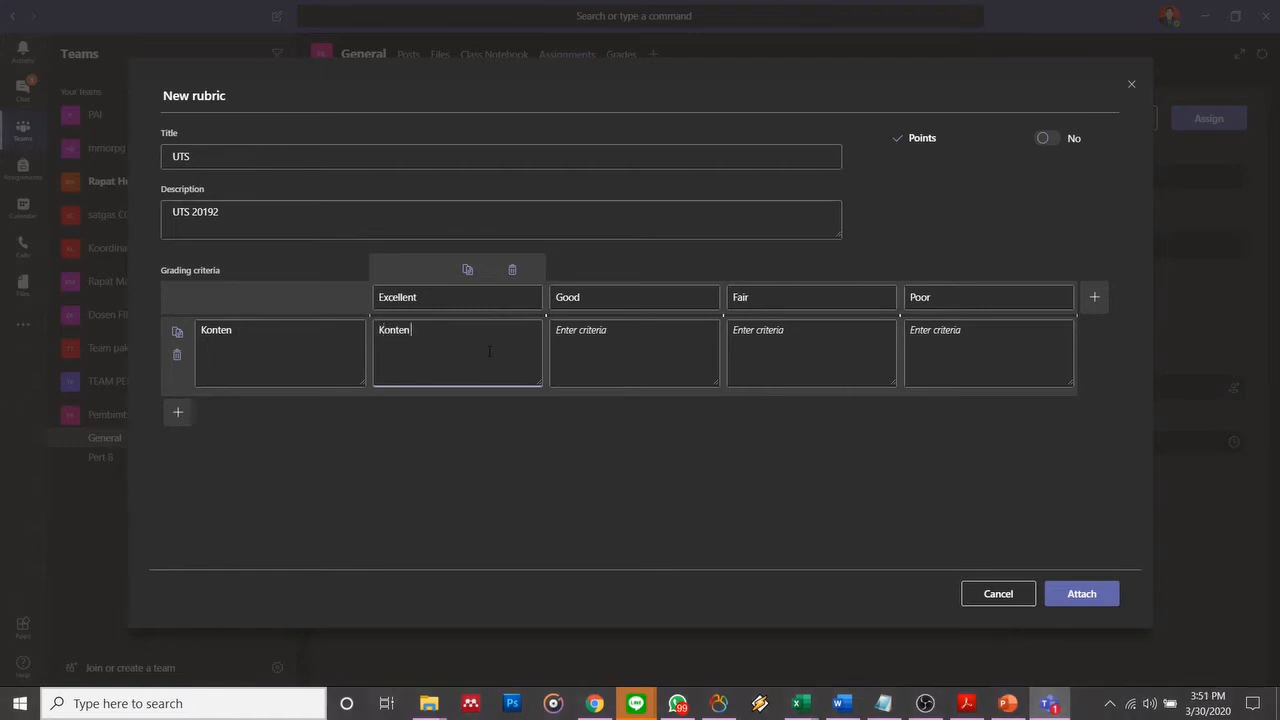
type(" dalam ba")
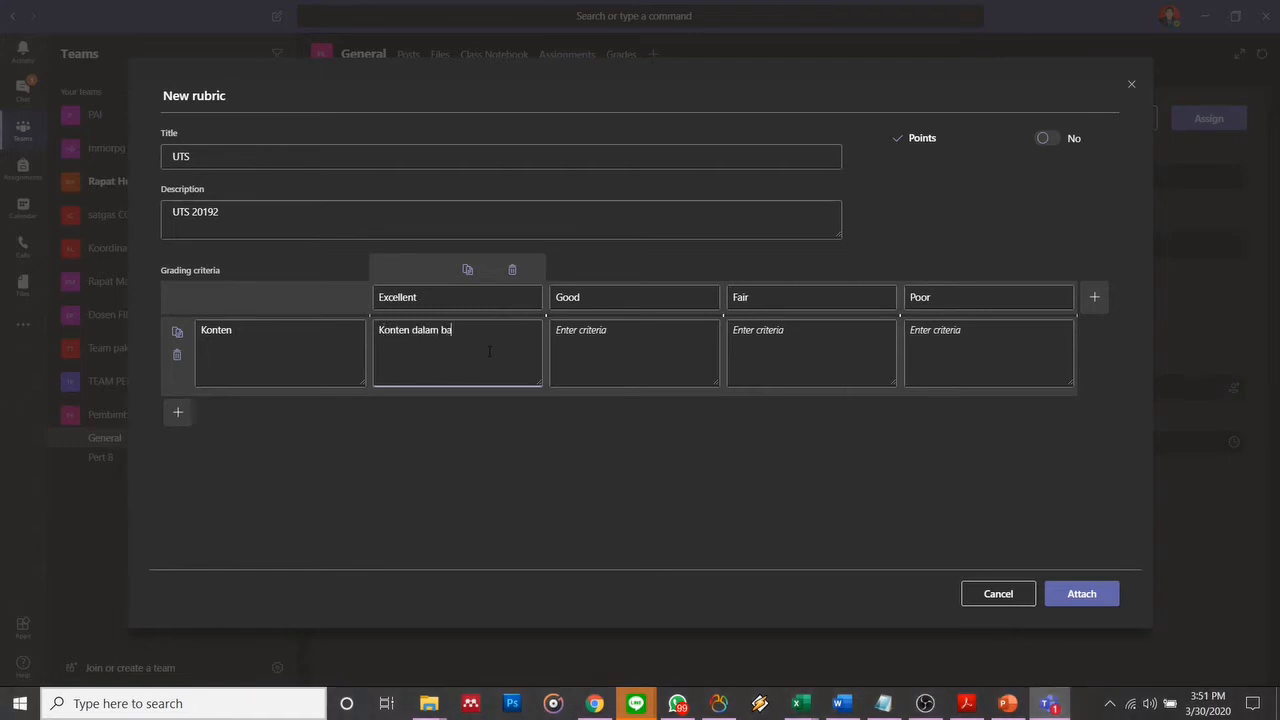
type("hasa inggrtis dan tepat")
Step: Try adding an extra rating category, remove it again, and delete the Good category from the grading criteria
left_click(1094, 297)
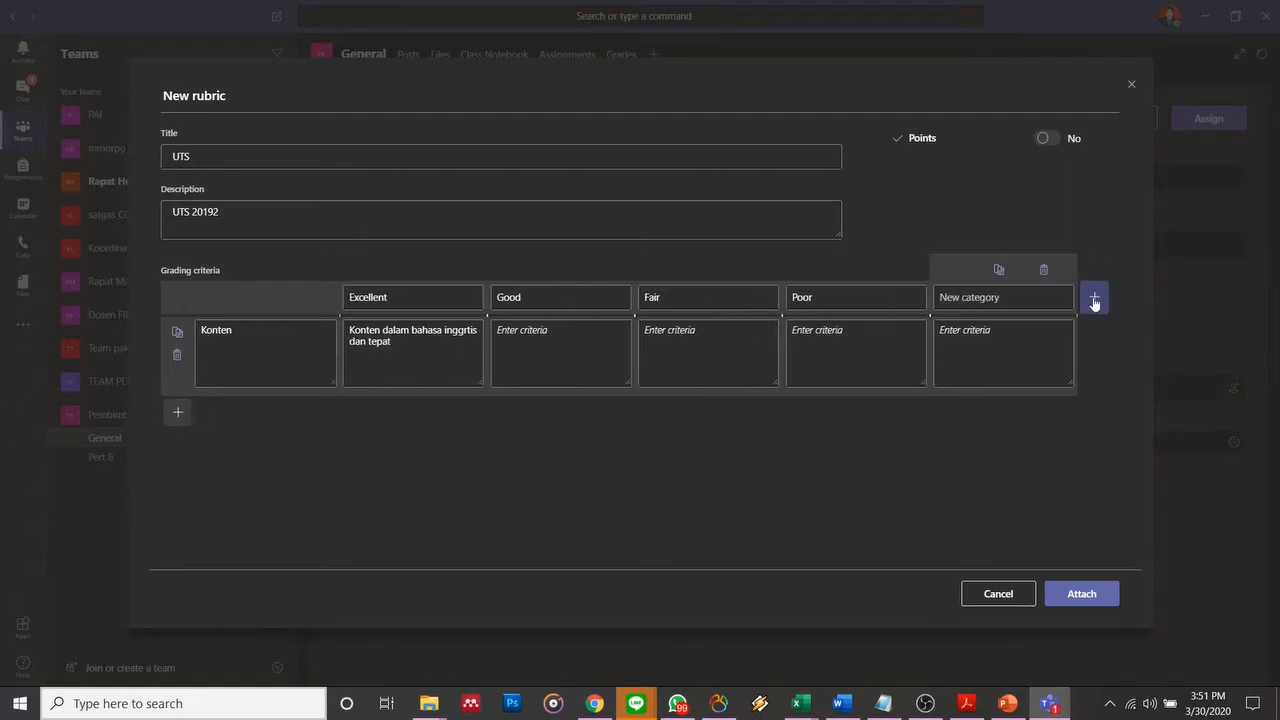
left_click(1051, 270)
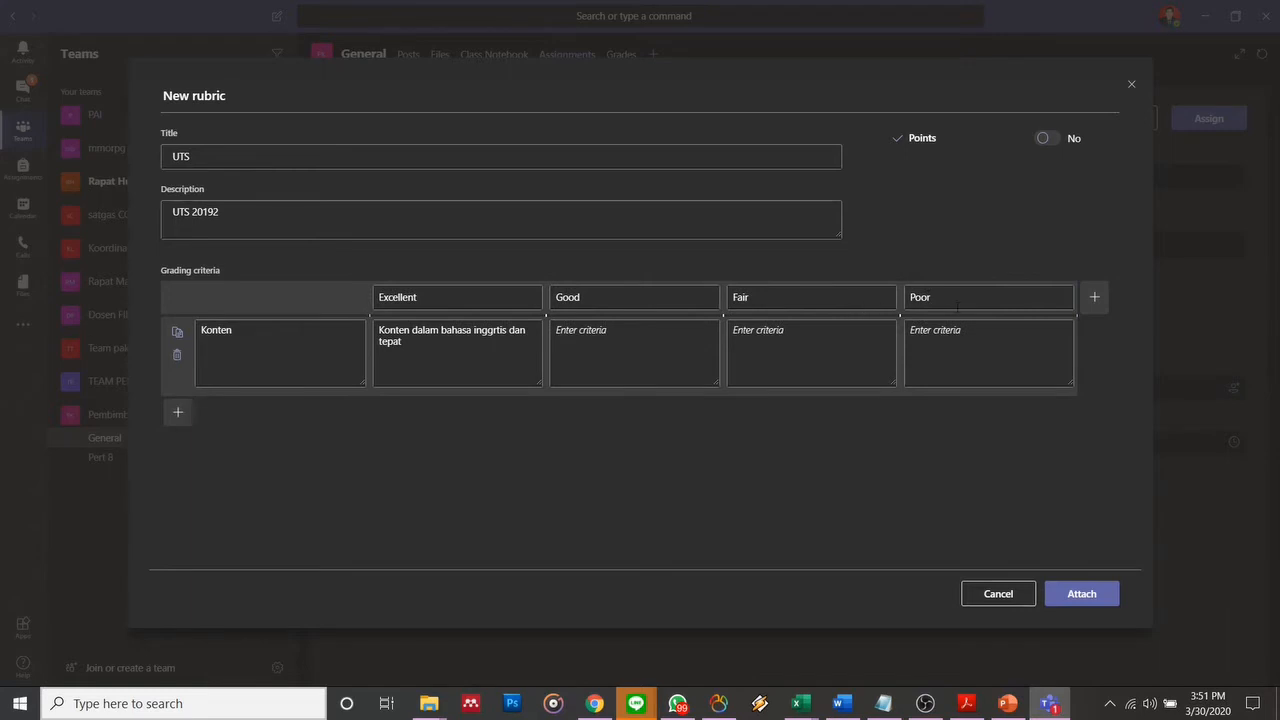
left_click(686, 270)
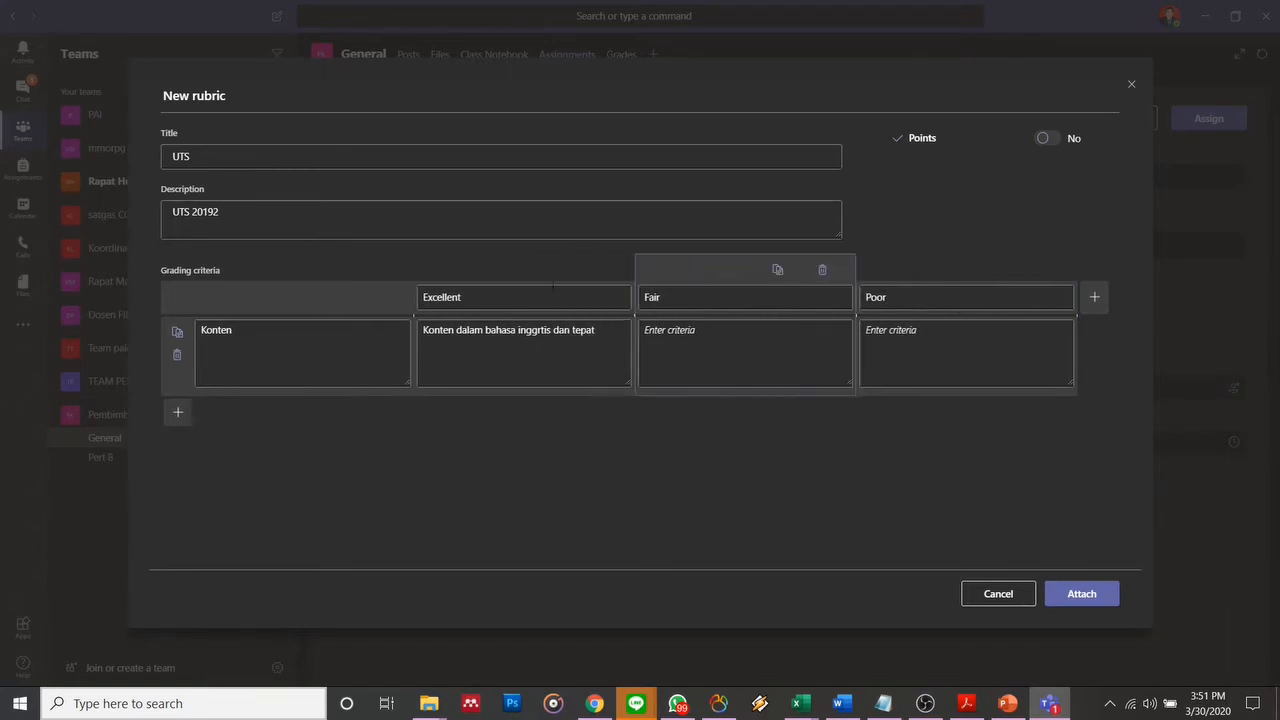
Step: Add two blank criterion rows below Konten and enable points for the rubric
left_click(178, 414)
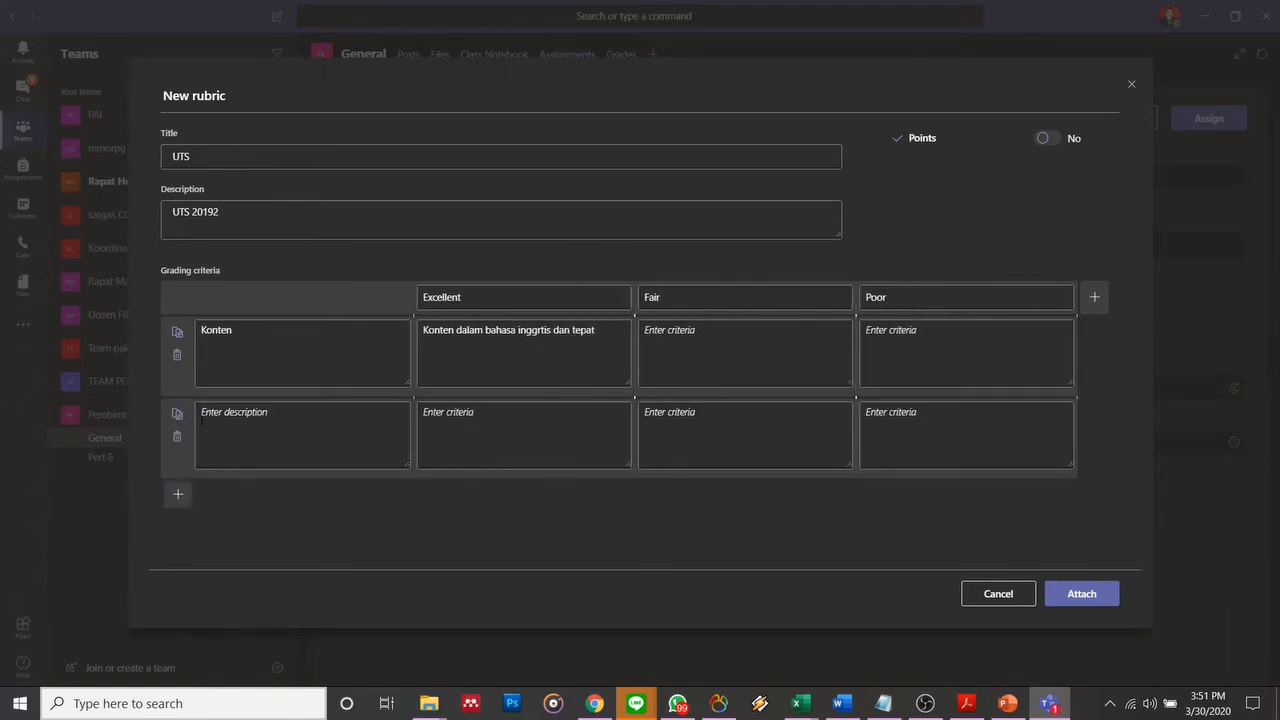
left_click(178, 494)
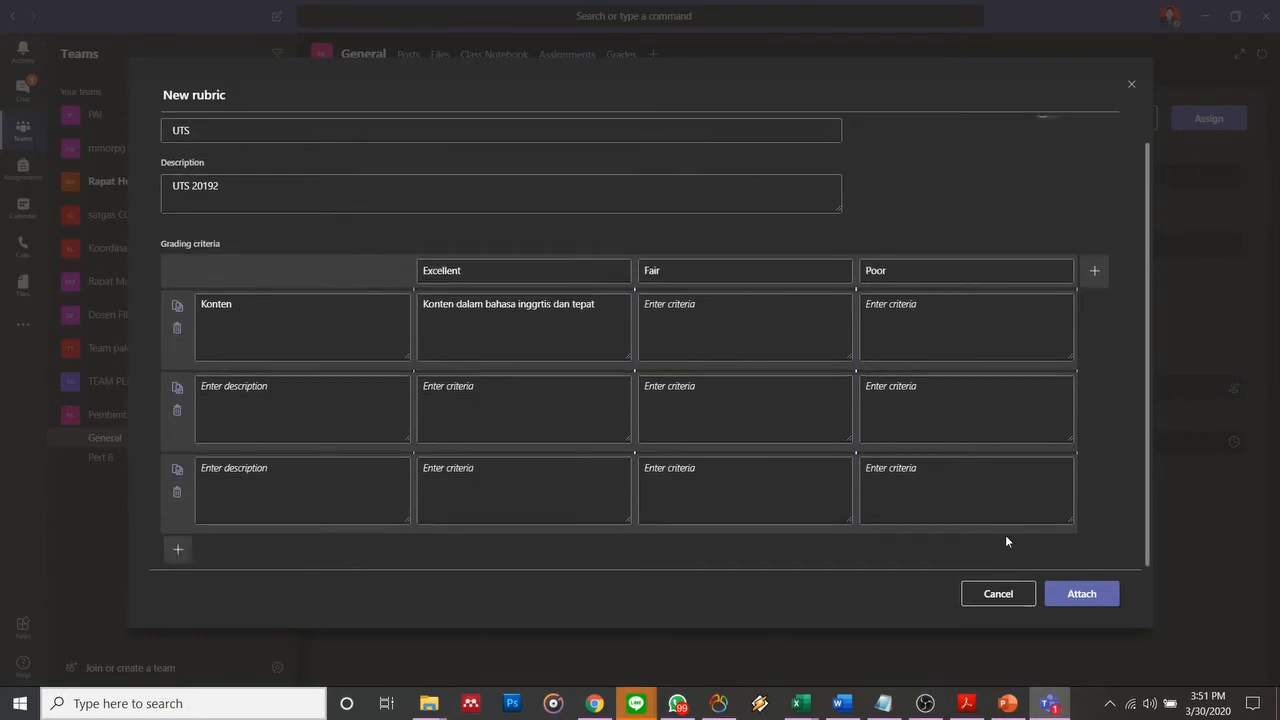
scroll(838, 331, "up", 1)
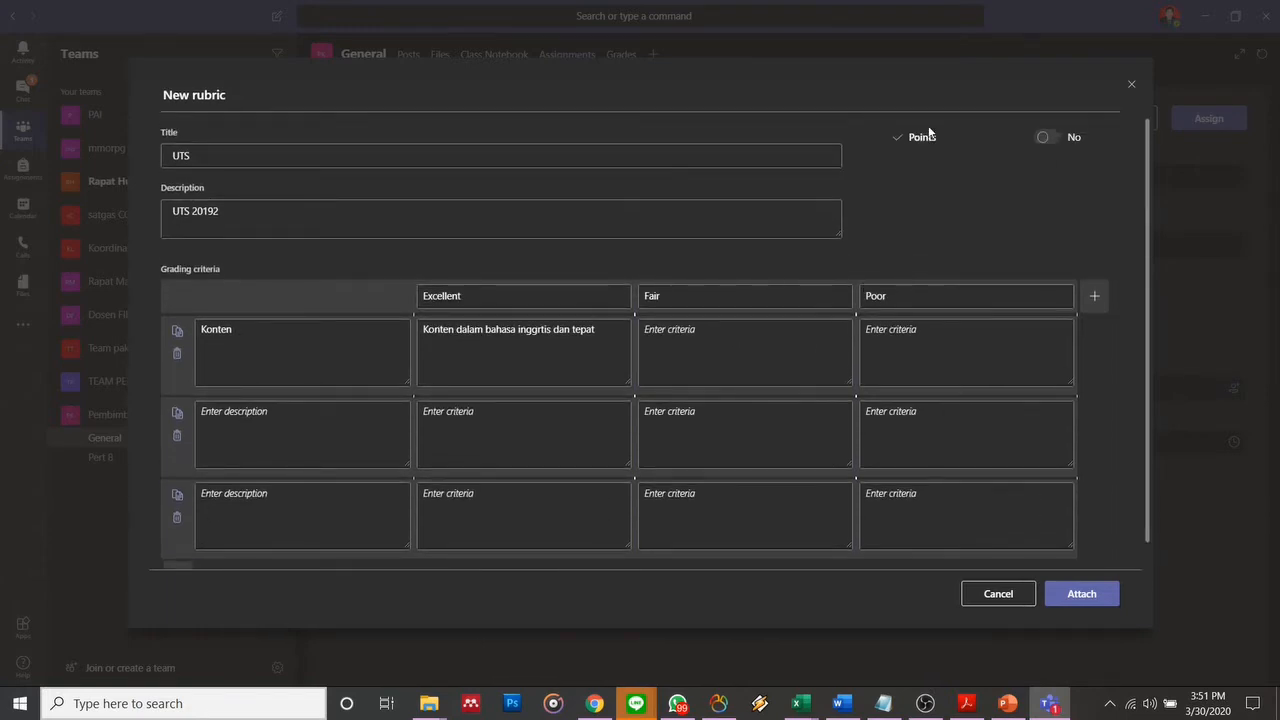
left_click(1043, 137)
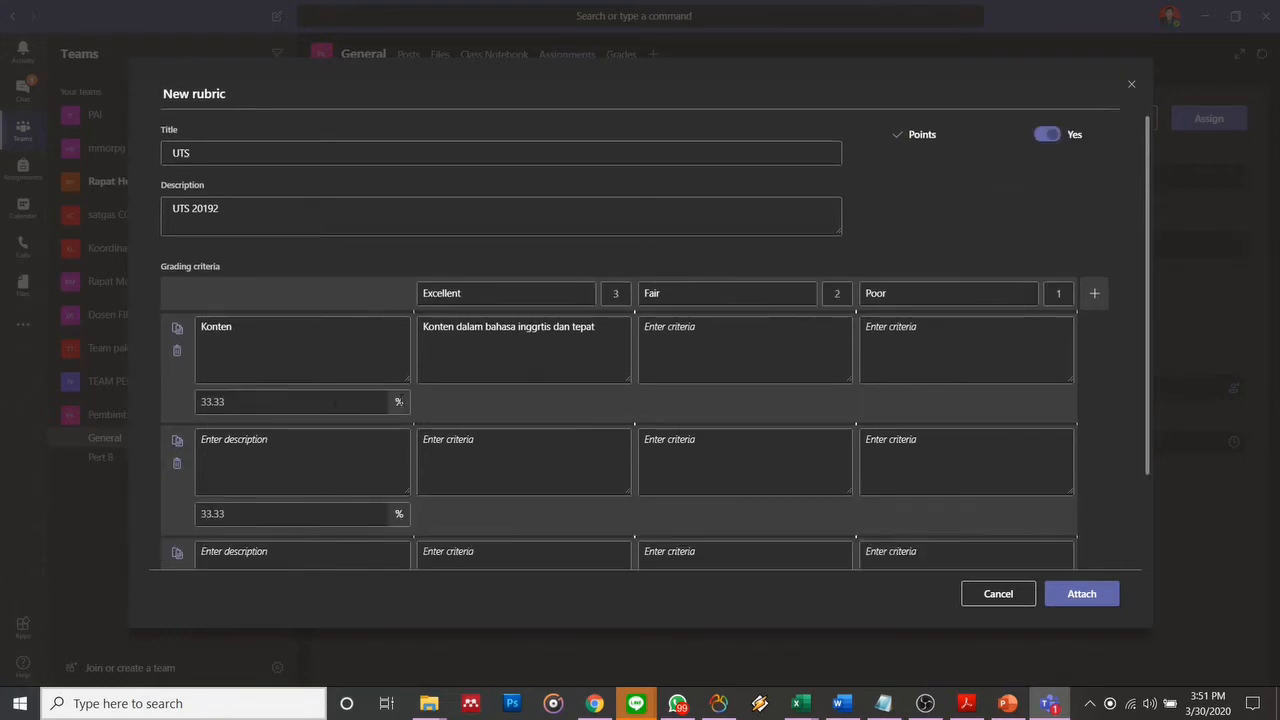
Step: Set the weight of the Konten criterion to 30%
left_click(297, 401)
key("ctrl+a")
type("30")
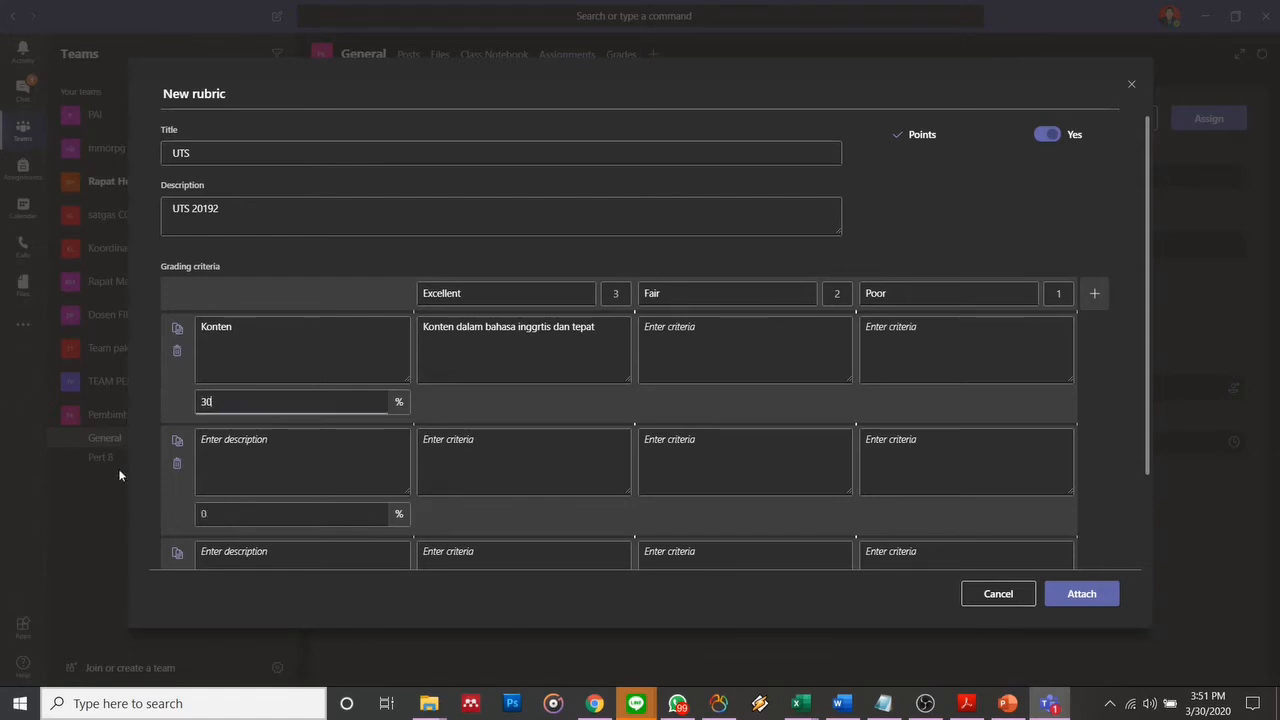
Step: Describe the second criterion as "presentasi" and give it a weight of 20%
left_click(300, 467)
type("pr")
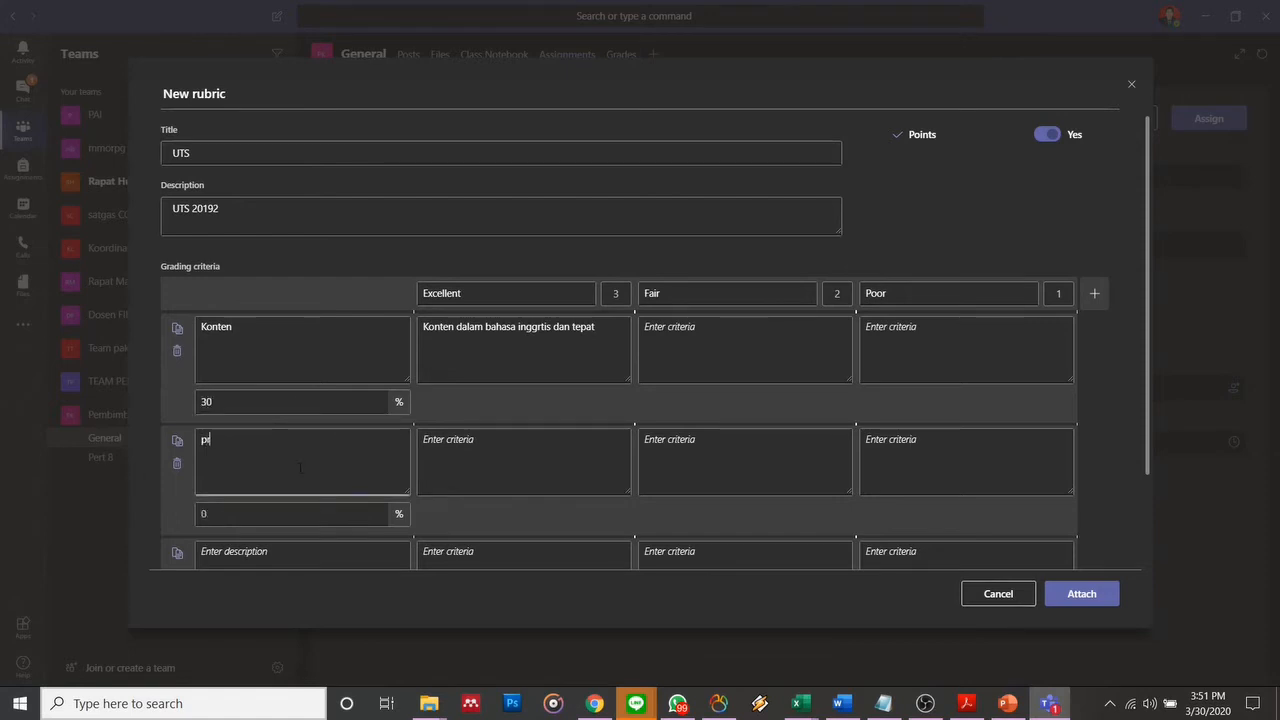
type("esentasi")
left_click(302, 521)
type("20")
Step: Describe the third criterion as "Durasi" and set the Konten weight to 40%
key("Tab")
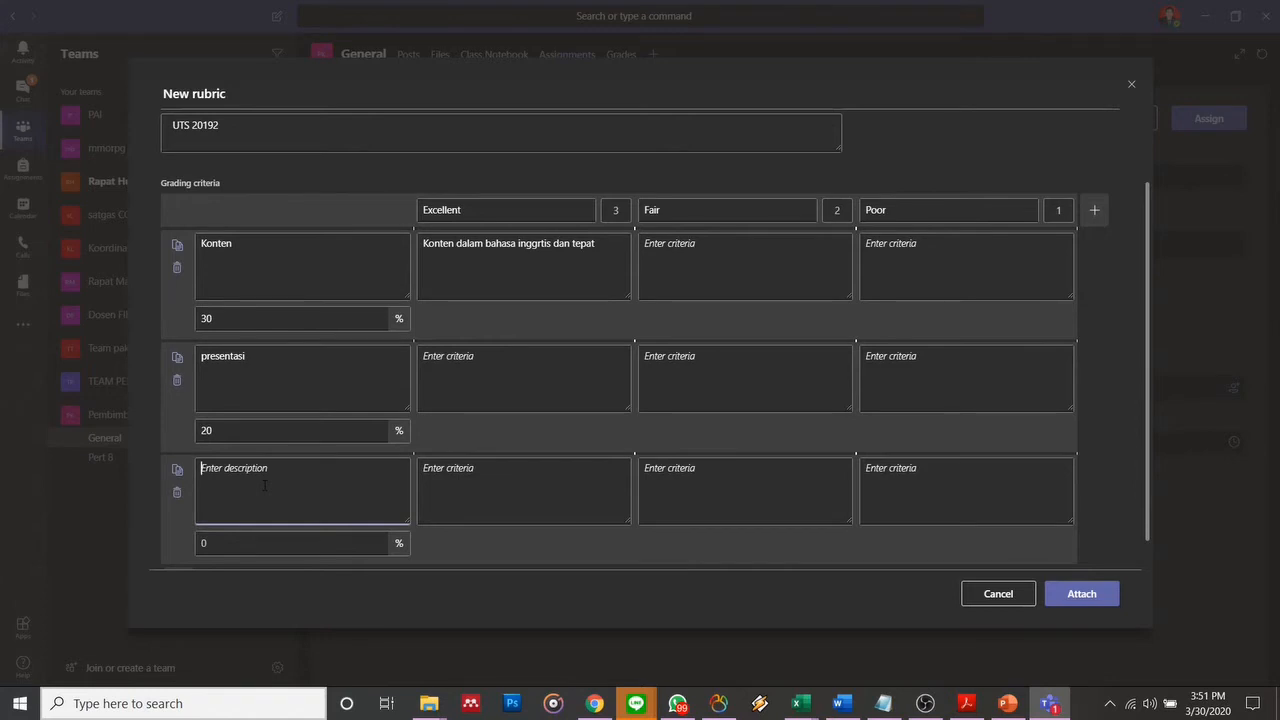
type("Durasi")
double_click(233, 318)
type("4")
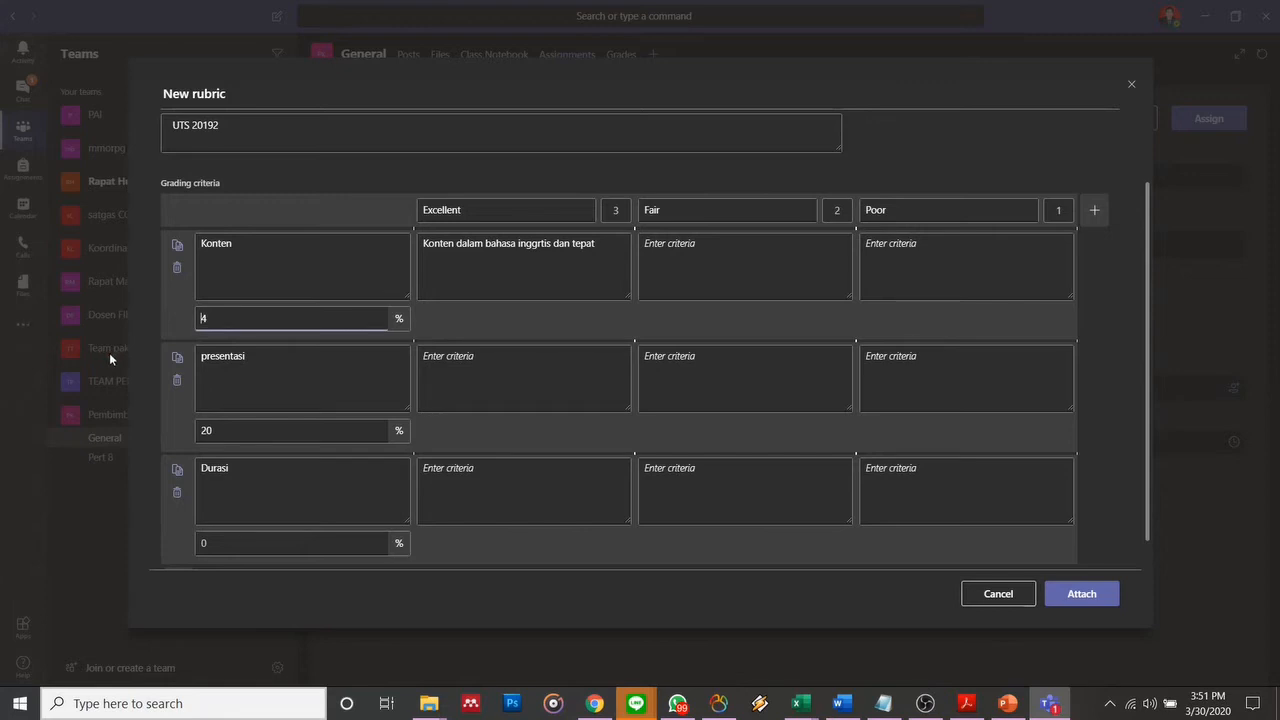
type("0")
Step: Set the weights of the presentasi and Durasi criteria to 20% each
left_click_drag(240, 426, 139, 423)
type("20")
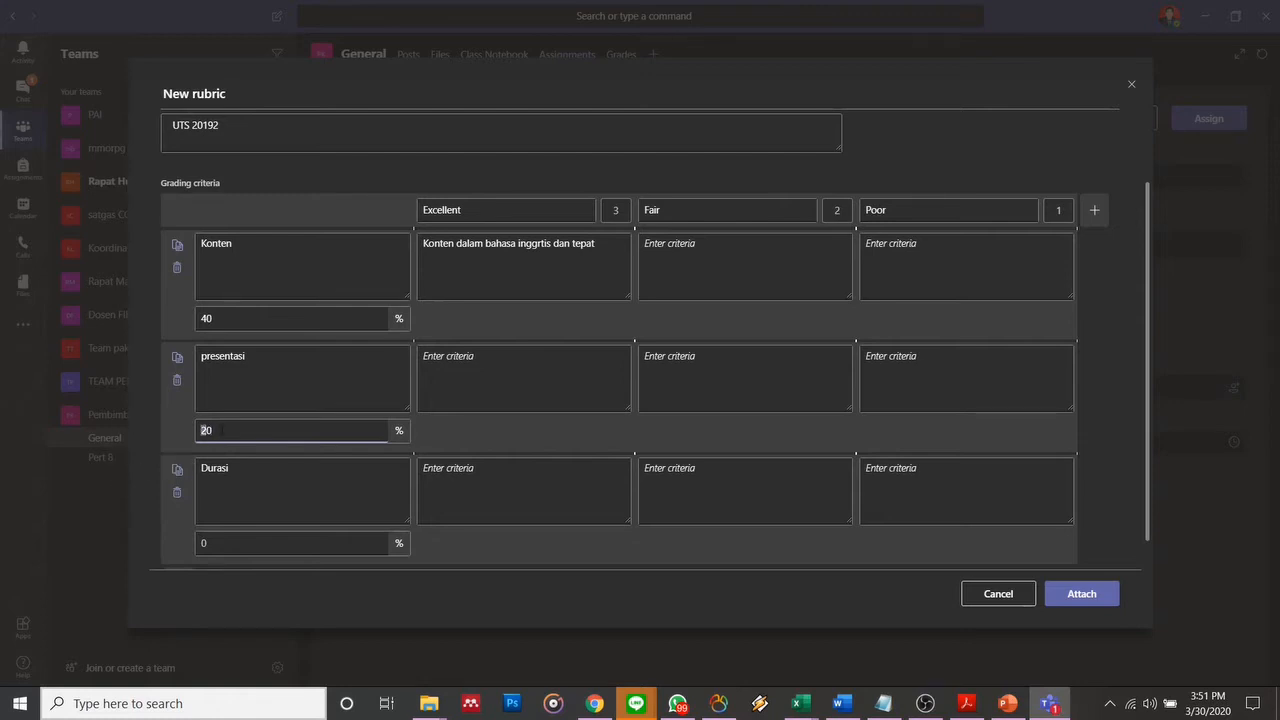
key("shift+Right")
left_click(222, 430)
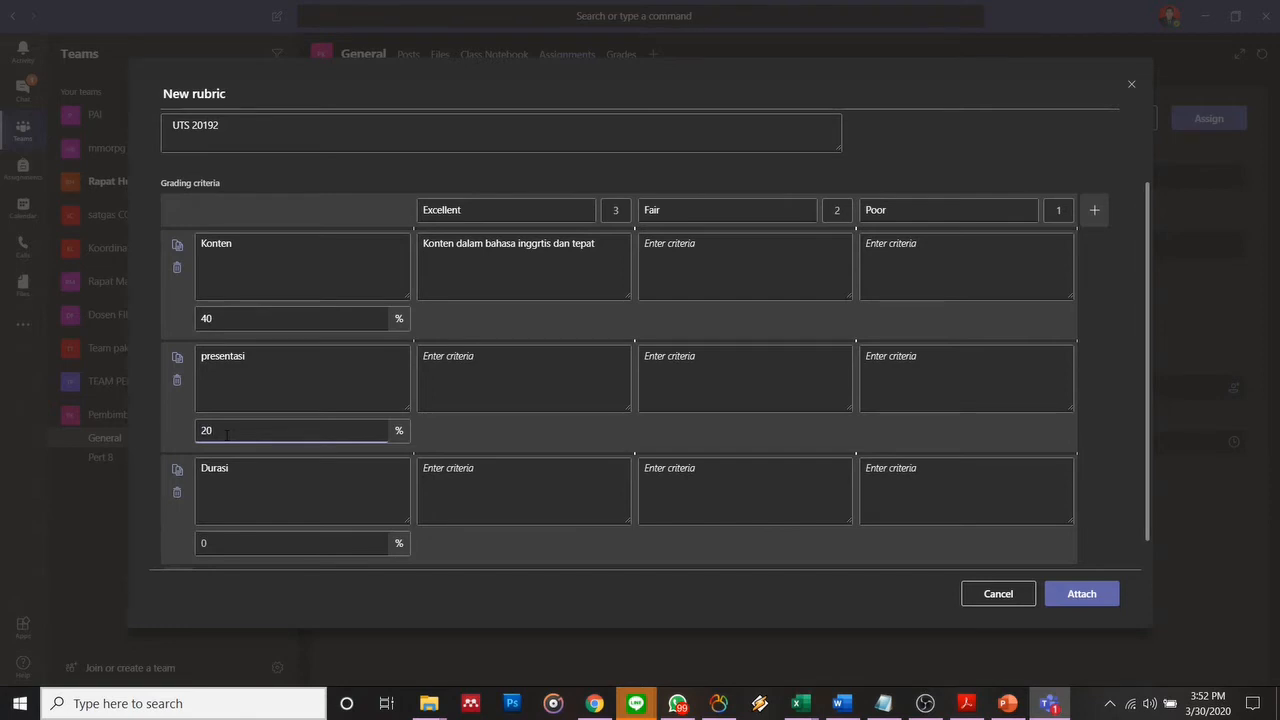
left_click(238, 546)
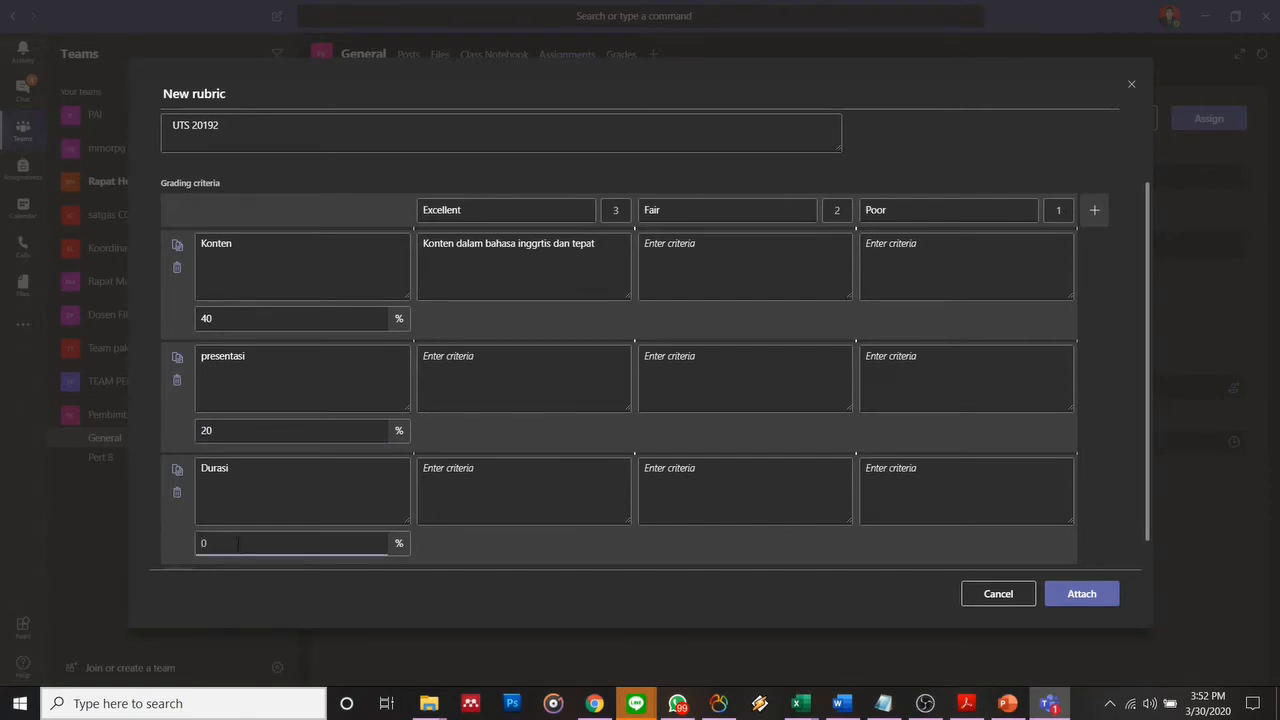
type("2")
double_click(208, 431)
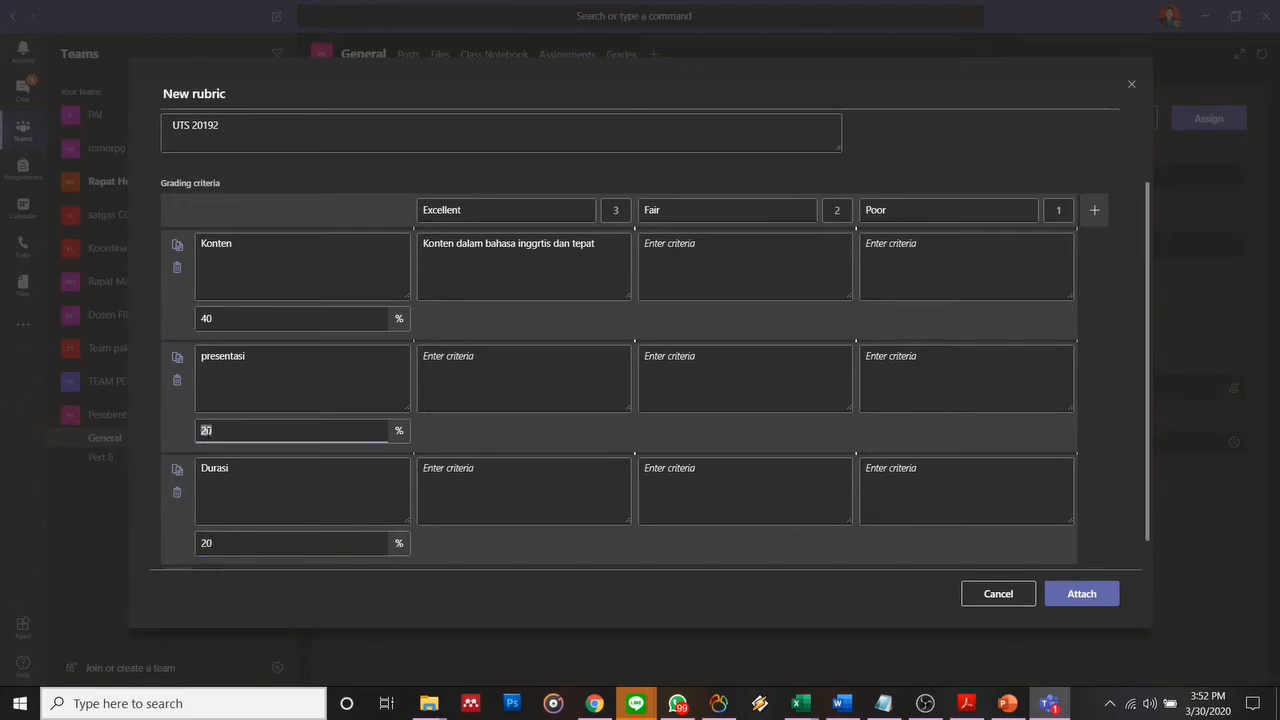
left_click(206, 430)
left_click(413, 434)
left_click(346, 424)
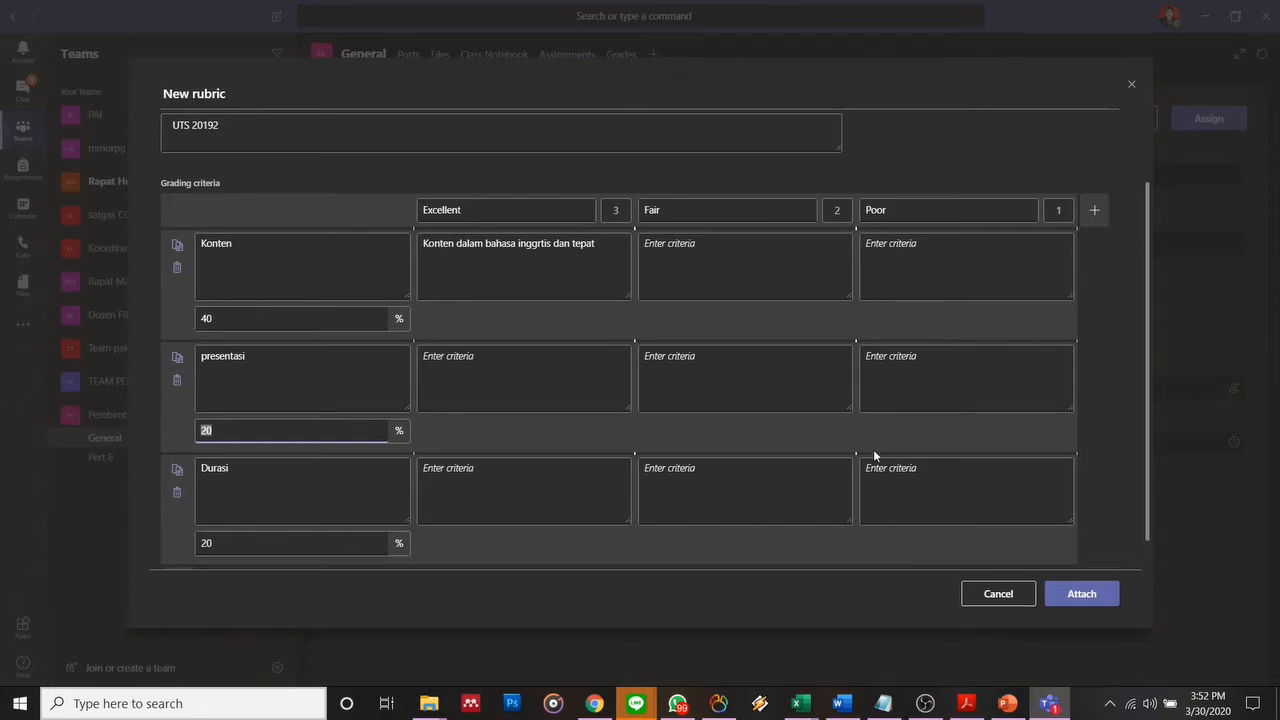
Step: Cancel the rubric editor and discard all changes made to the UTS rubric
left_click(997, 594)
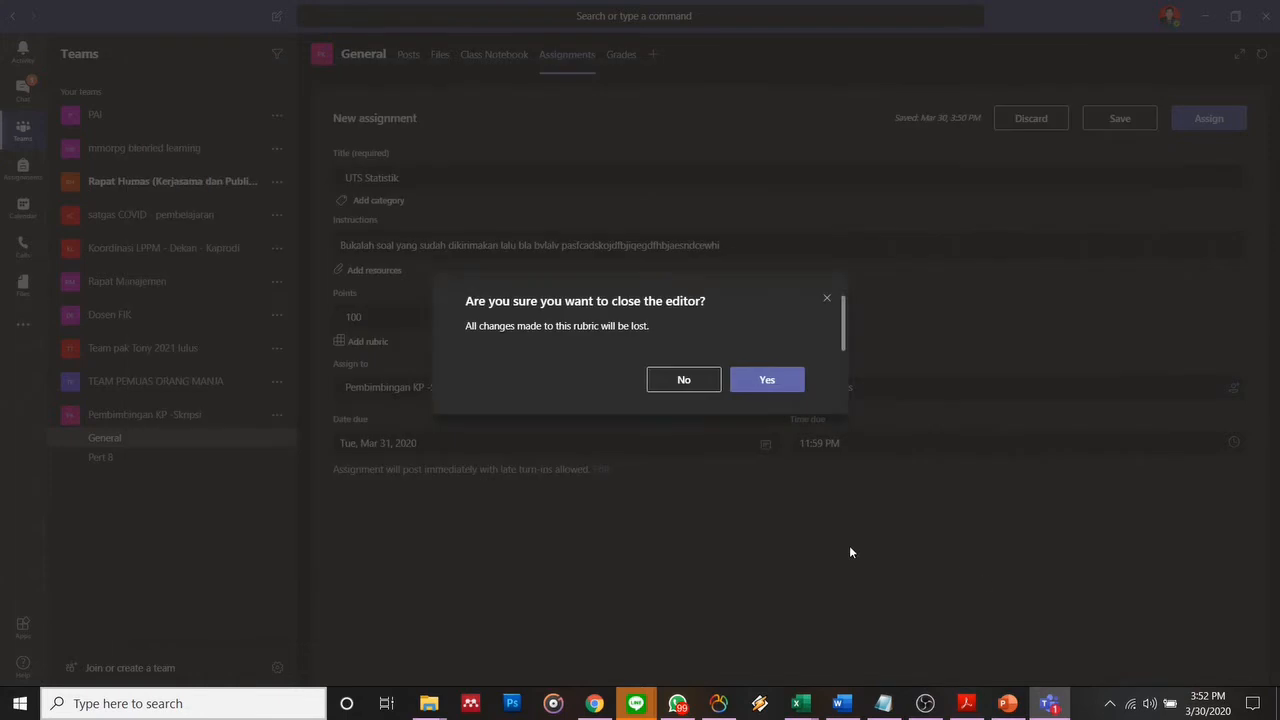
left_click(780, 386)
Step: Start a new rubric for the UTS Statistik assignment and add two more grading criteria rows
left_click(367, 341)
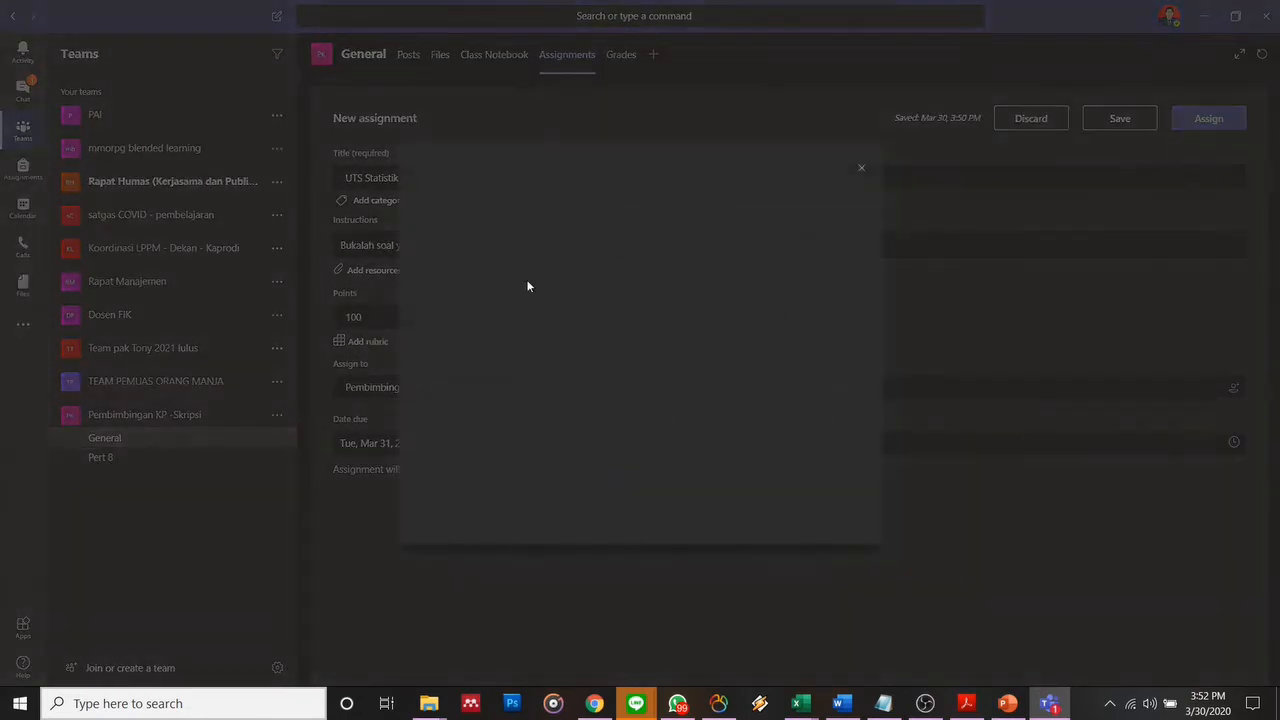
left_click(815, 182)
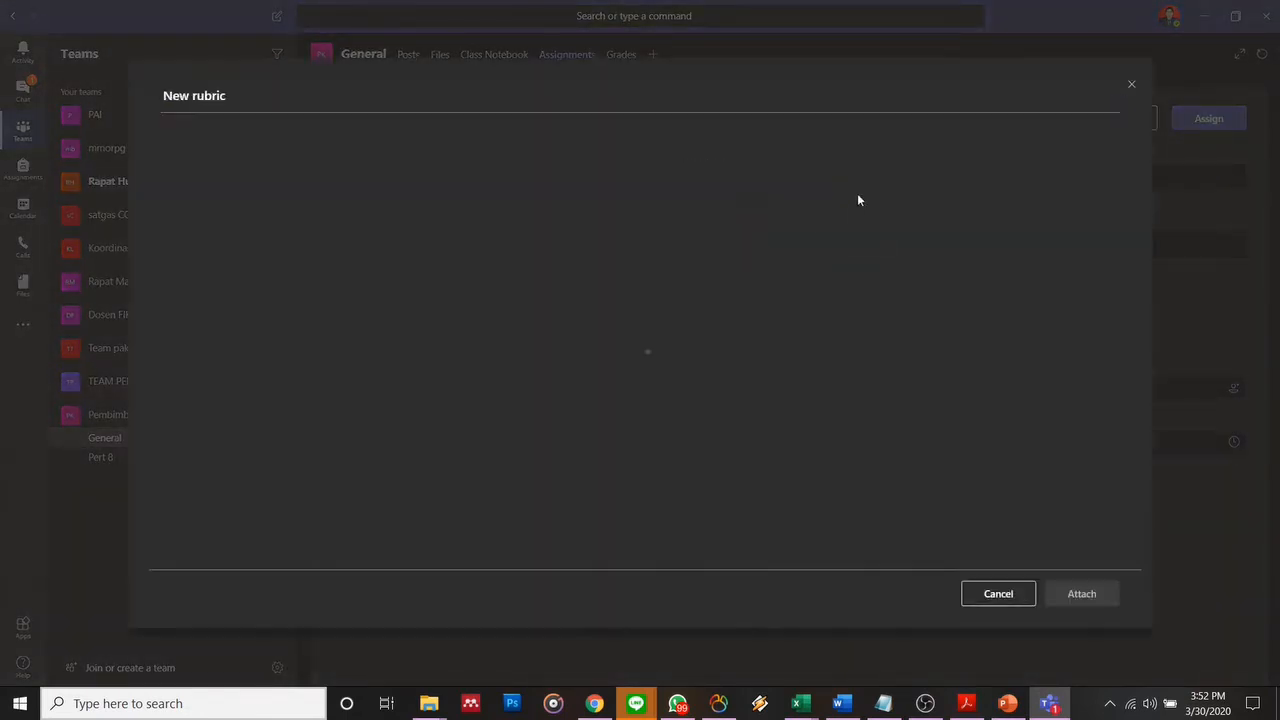
left_click(178, 412)
left_click(177, 414)
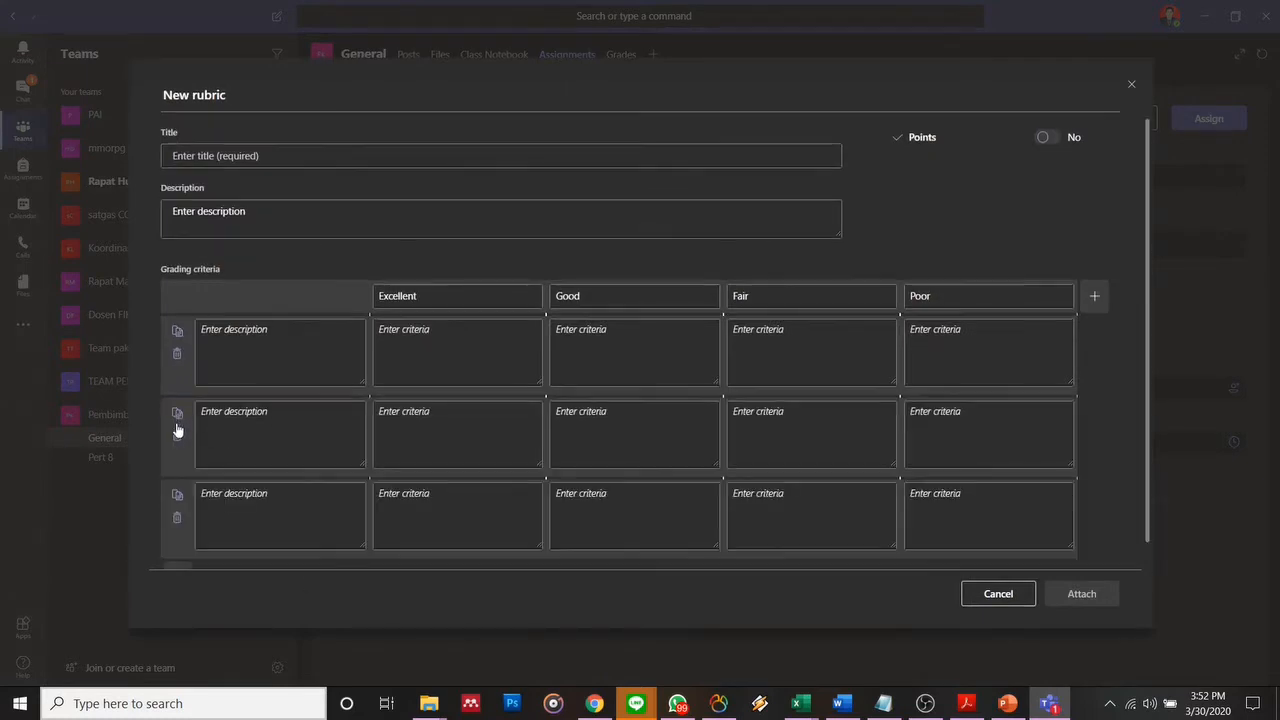
Step: Delete the Good level from the new rubric and turn on points for it
scroll(1140, 180, "down", 1)
scroll(1010, 243, "up", 1)
left_click(693, 271)
scroll(1087, 124, "down", 1)
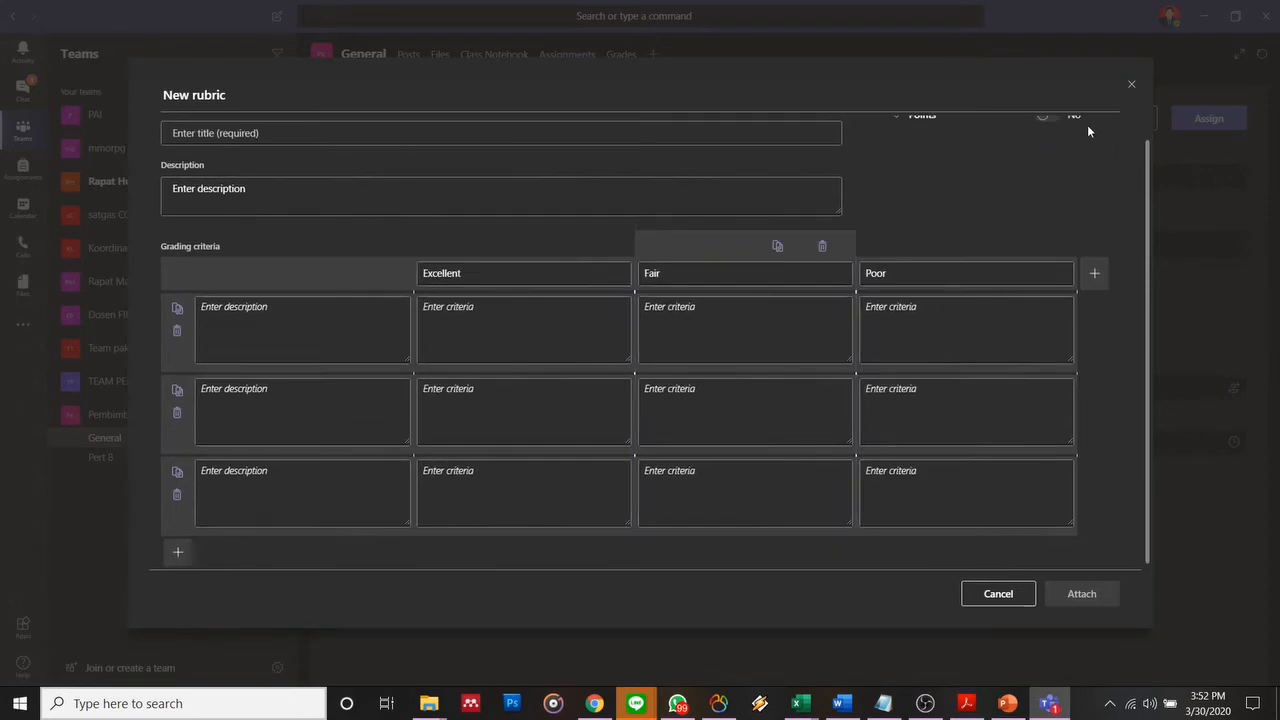
scroll(1037, 183, "up", 1)
left_click(1045, 137)
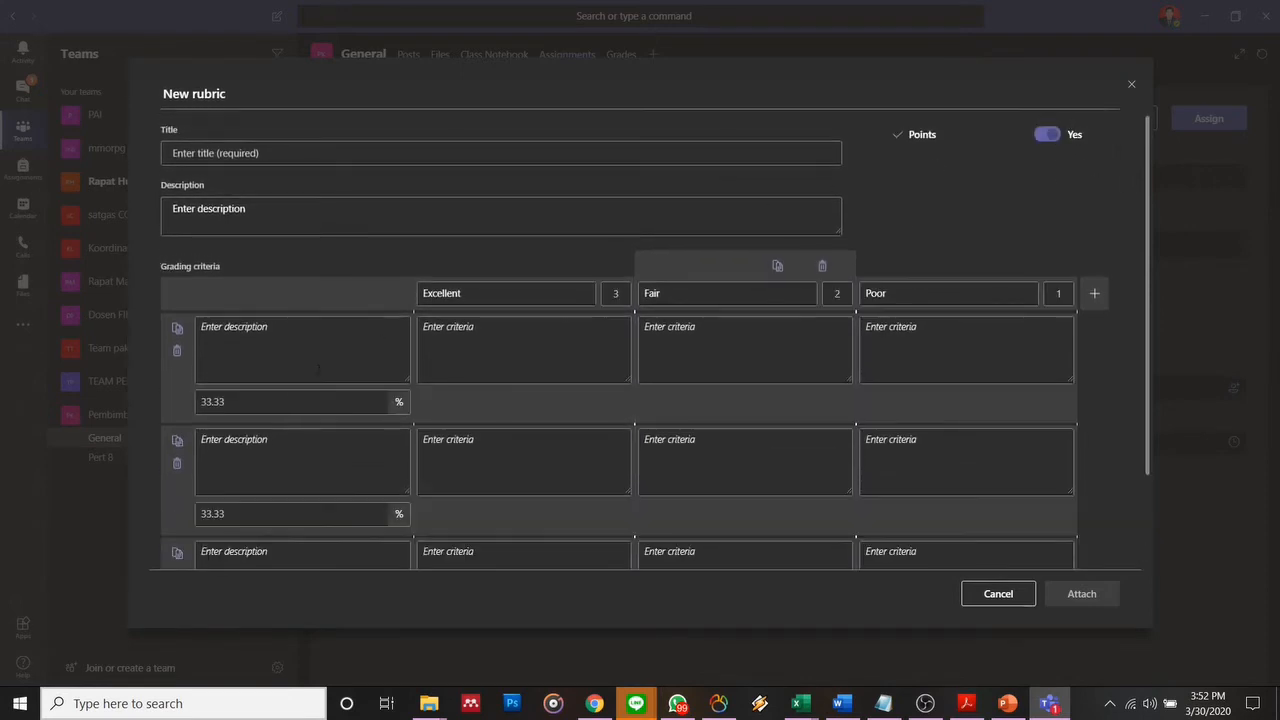
Step: Set the weights of the first and second grading criteria to 40% each
left_click(263, 405)
type("40")
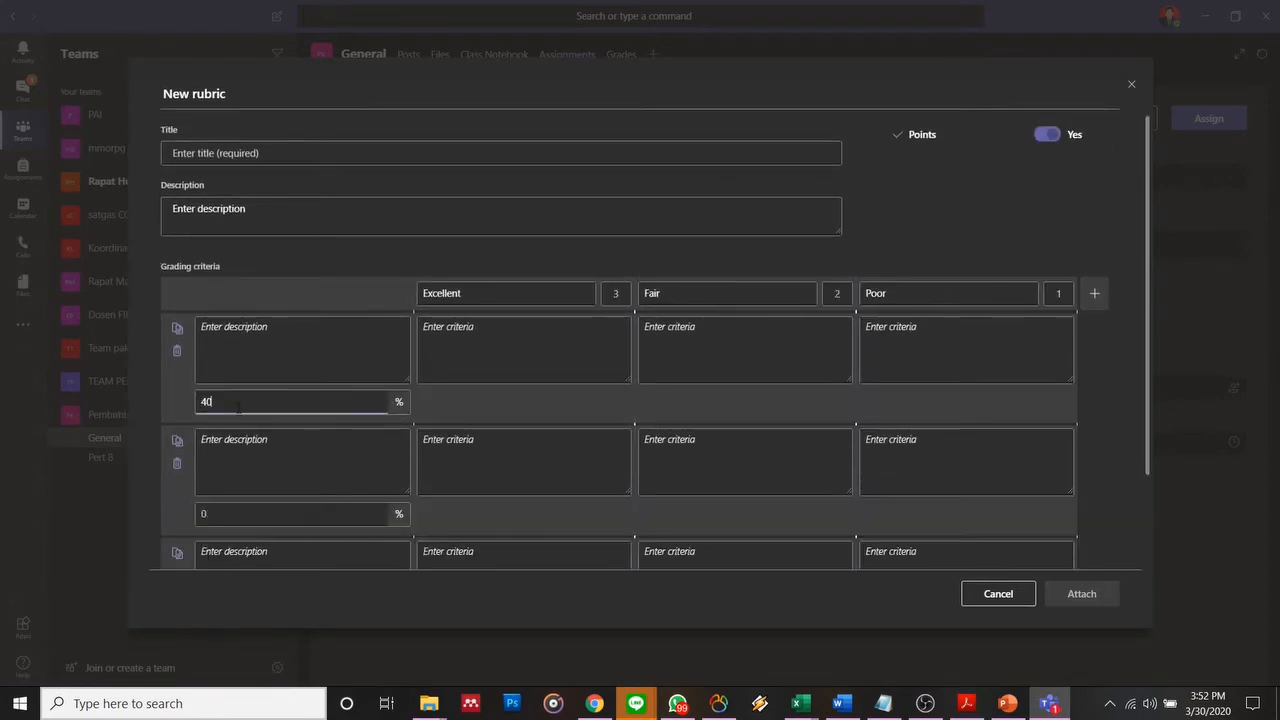
key("Tab")
key("Tab")
key("Tab")
key("Tab")
key("Tab")
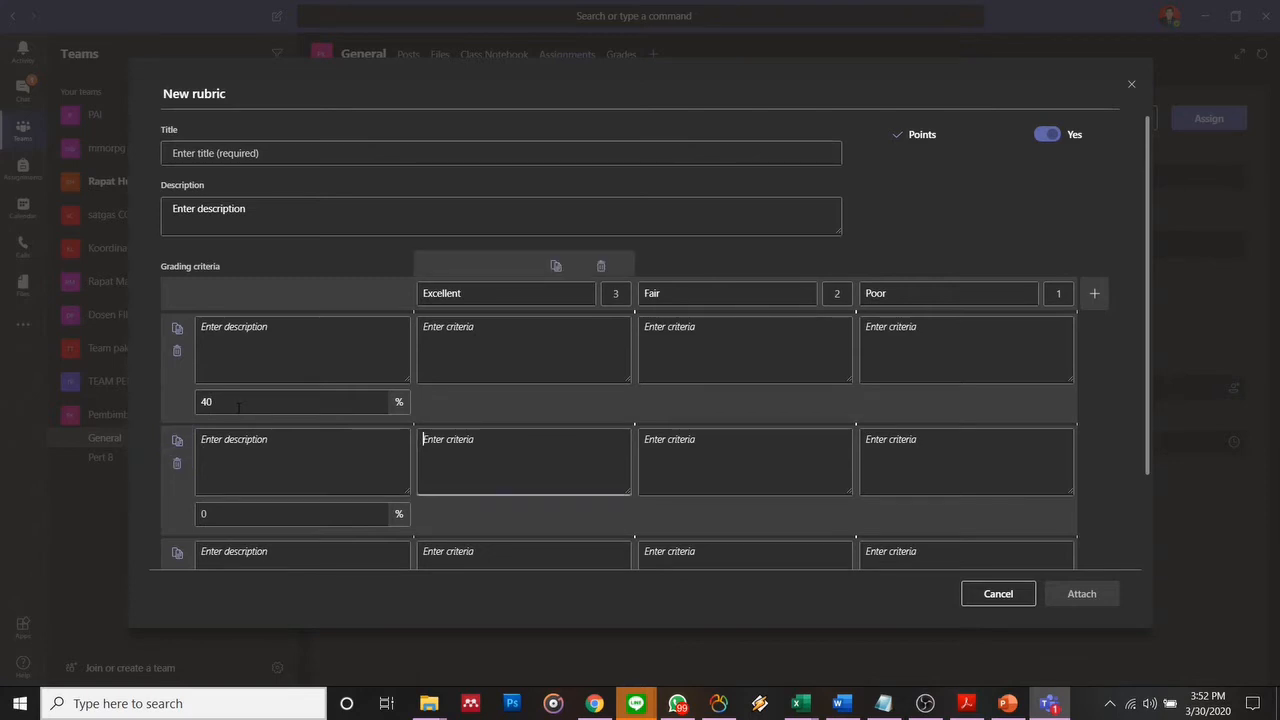
key("Tab")
key("Tab")
key("Tab")
type("40")
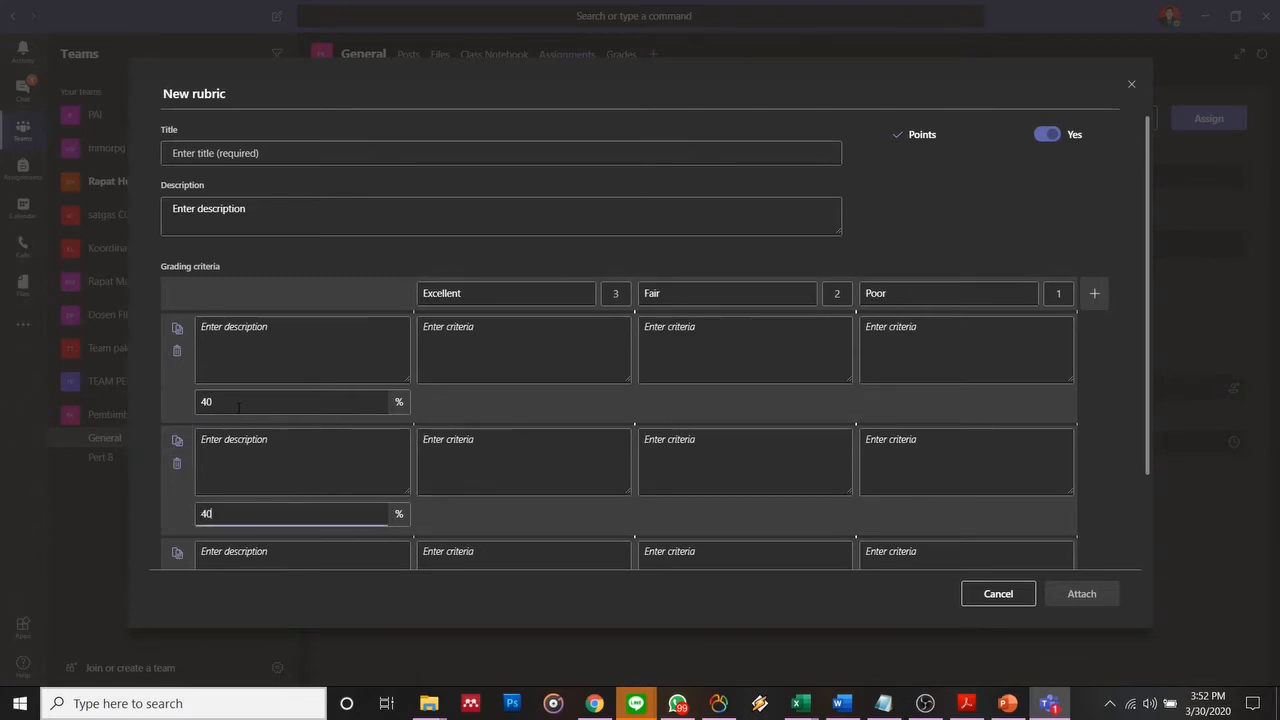
Step: Set the weight of the third grading criterion to 20%
scroll(236, 460, "down", 2)
left_click(233, 512)
type("2")
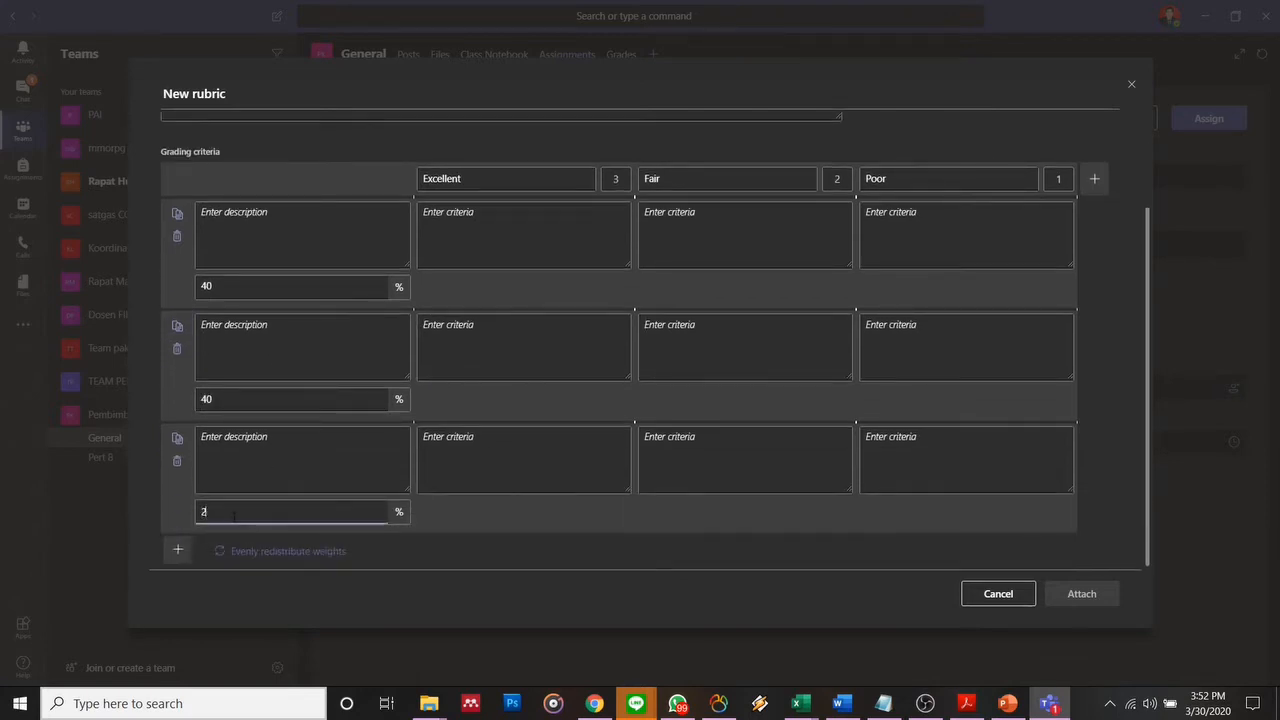
type("0")
Step: Set the level points to 40 for Excellent, 25 for Fair and 15 for Poor
scroll(606, 347, "up", 3)
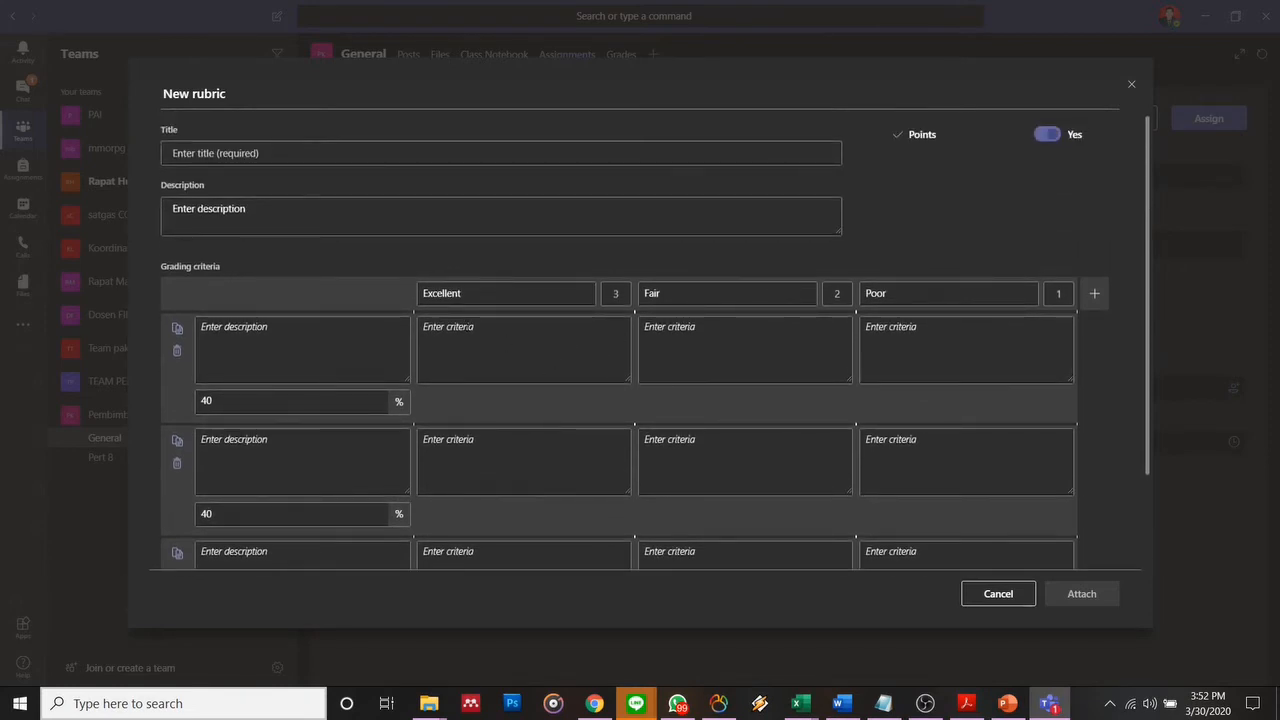
left_click(615, 293)
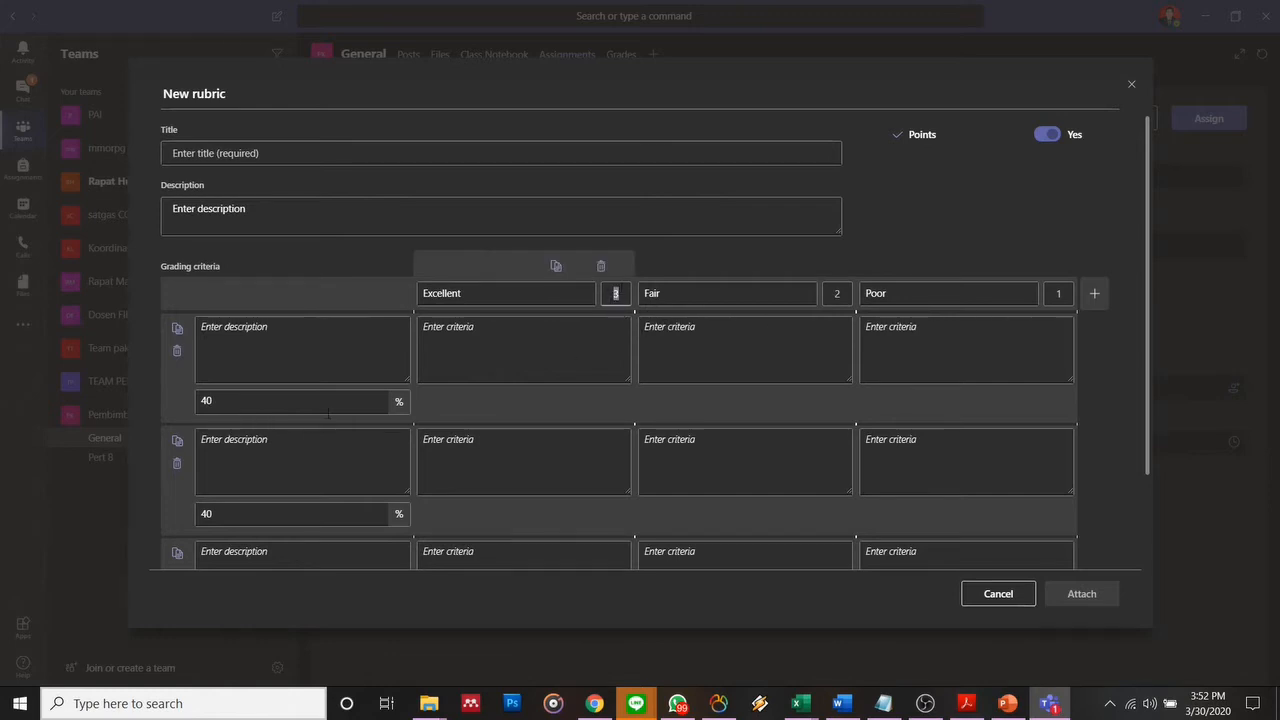
type("5")
scroll(631, 416, "down", 2)
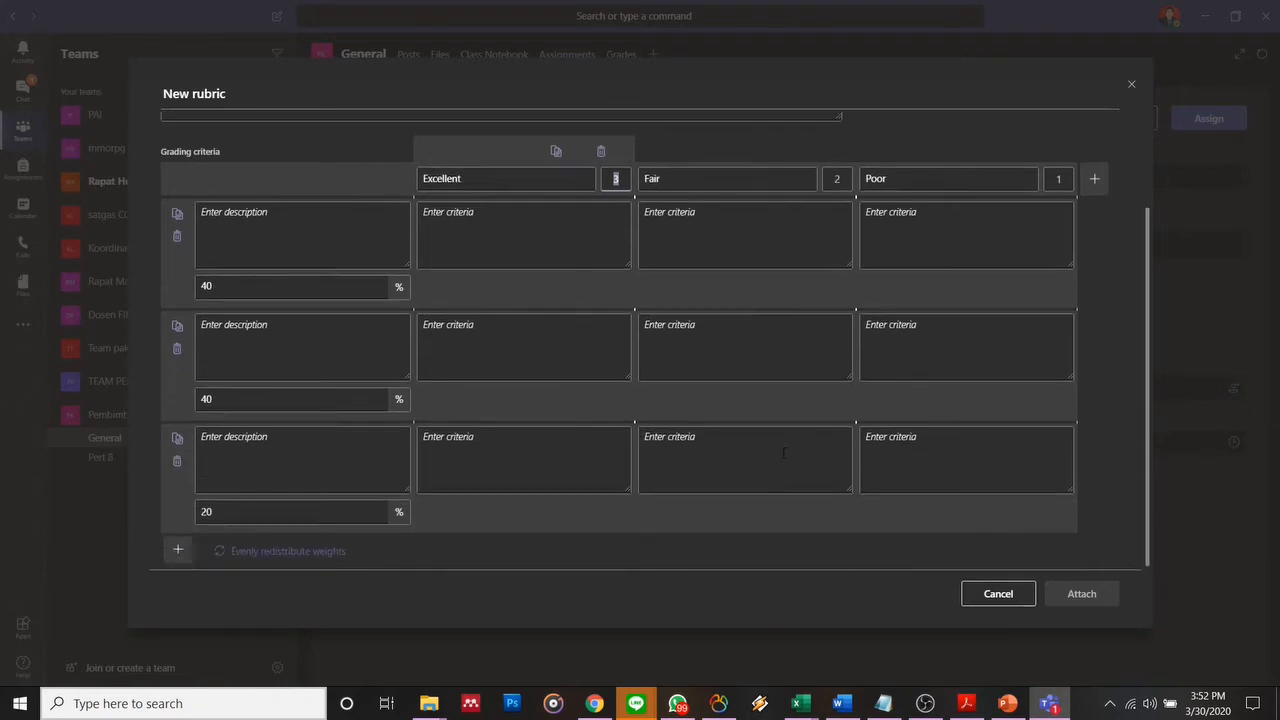
type("40")
double_click(837, 179)
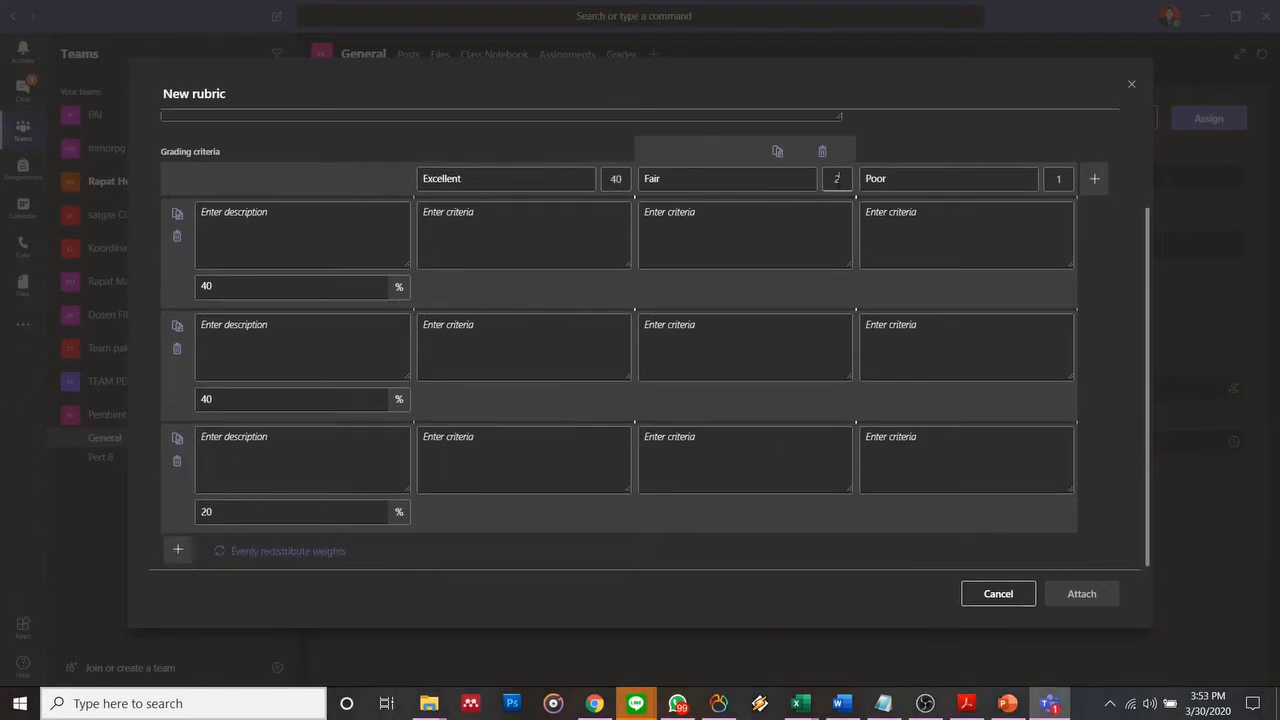
type("25")
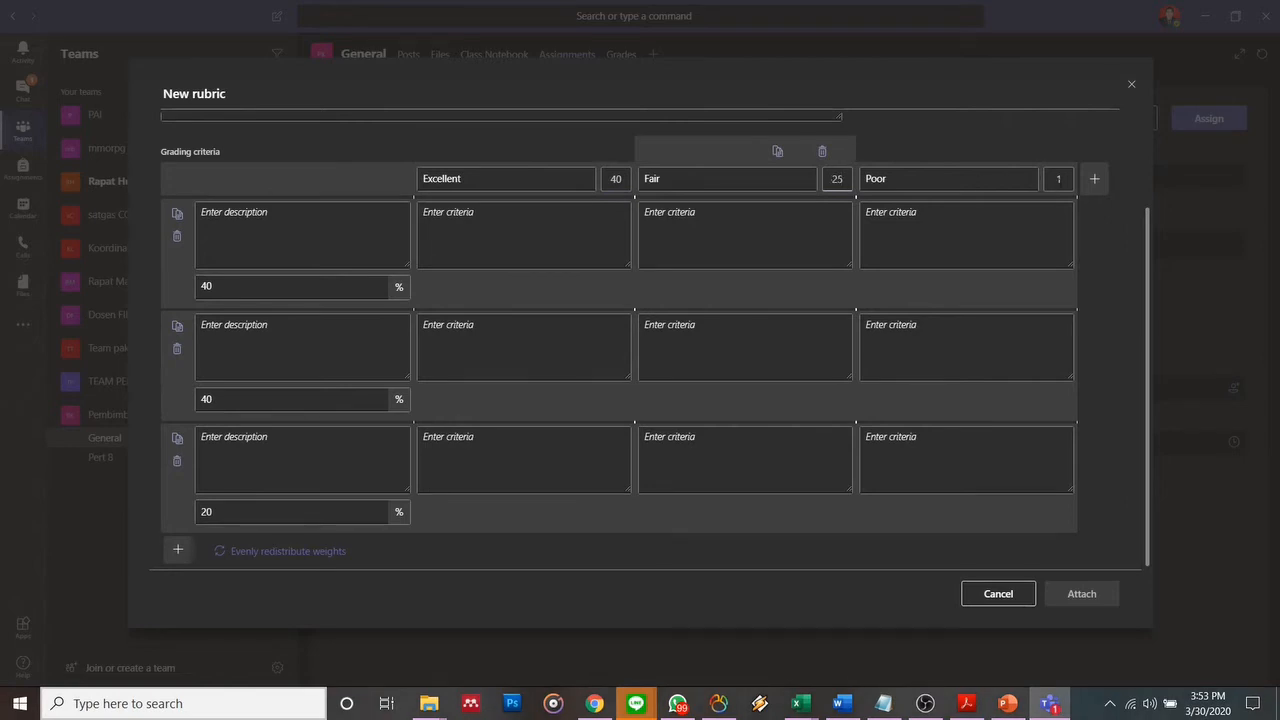
left_click(1062, 179)
type("5")
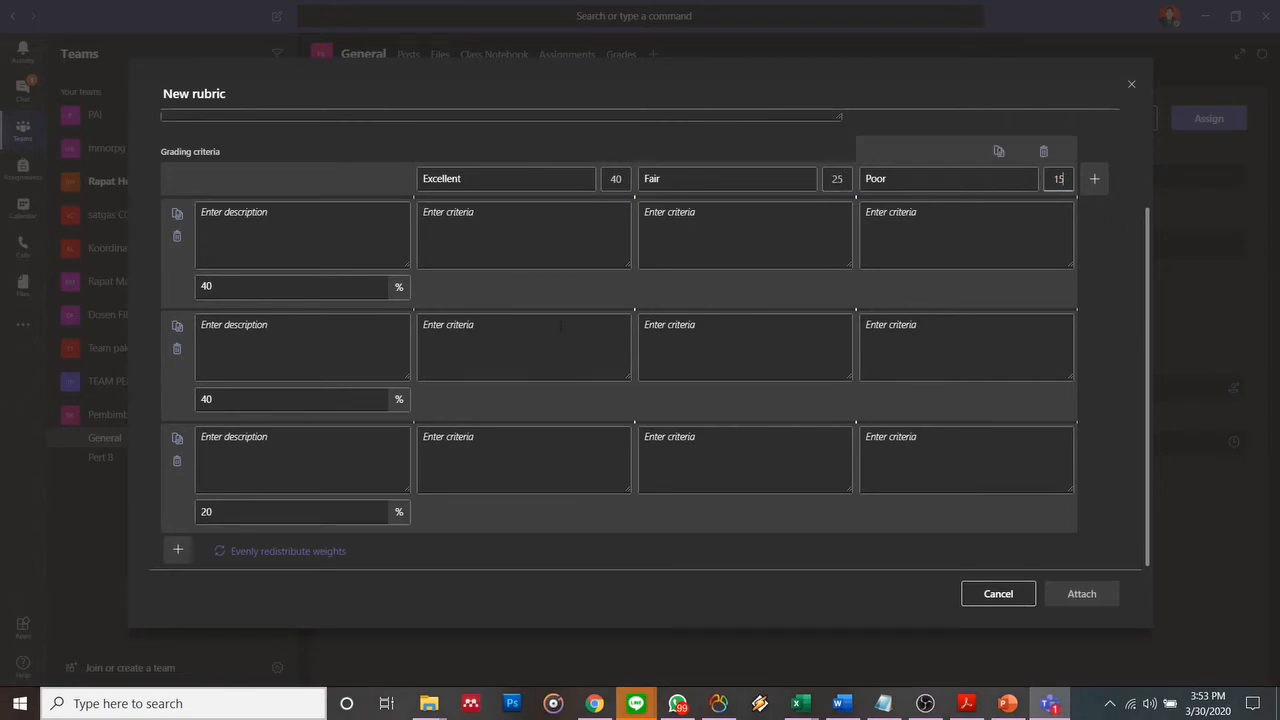
Step: Change the level points to 100 for Excellent, 70 for Fair and 50 for Poor
left_click(623, 292)
type("100")
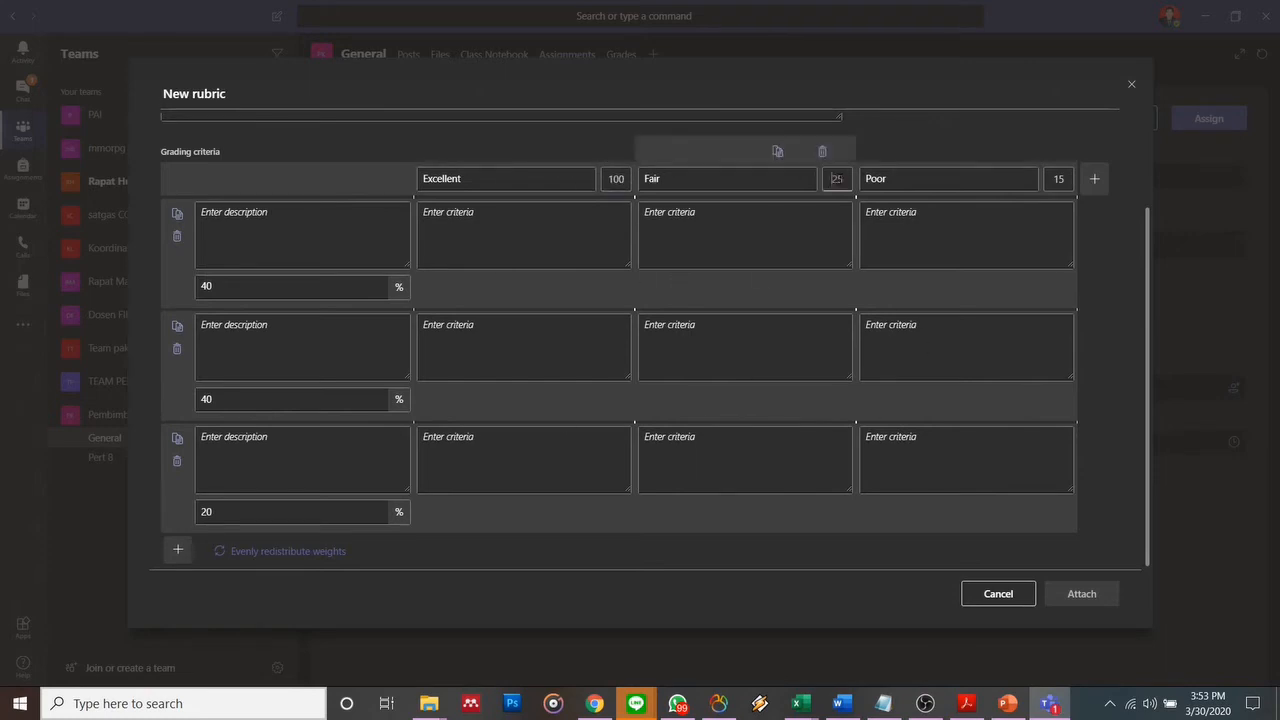
double_click(837, 178)
type("70")
left_click_drag(1052, 180, 1100, 184)
type("50")
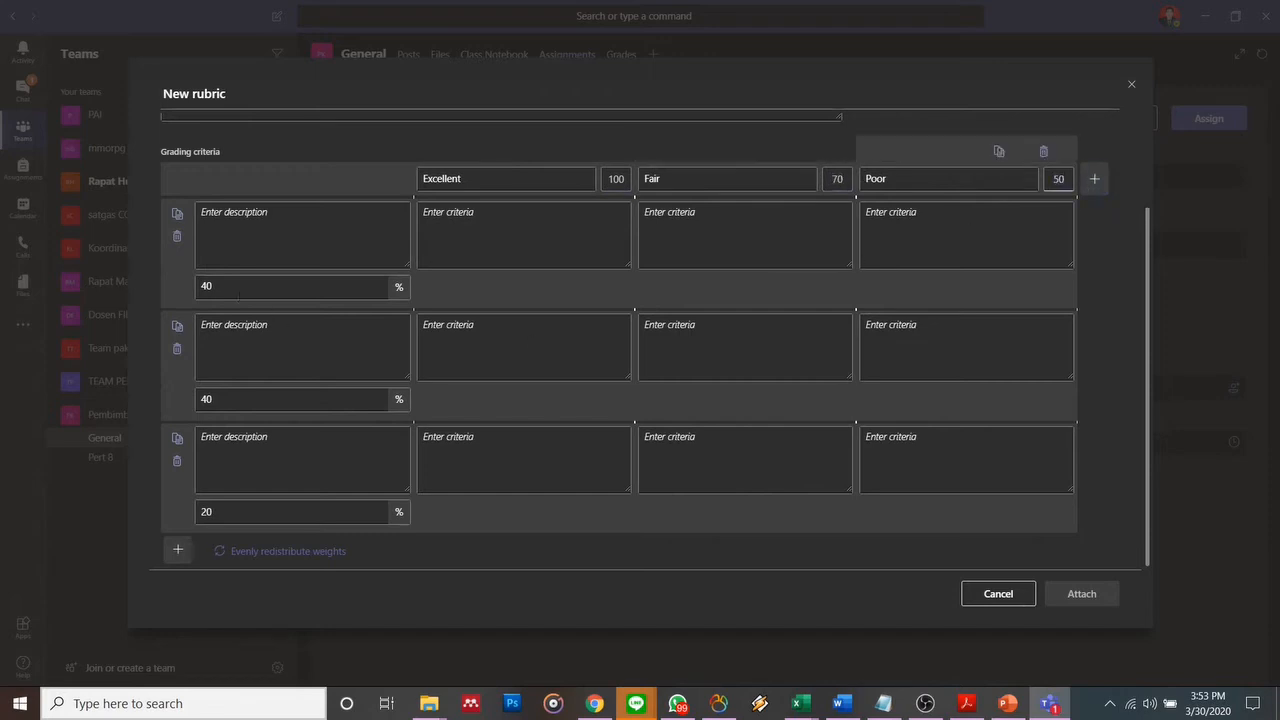
Step: Describe the three grading criteria as "Konten", "presentasi" and "Durasi"
left_click(216, 222)
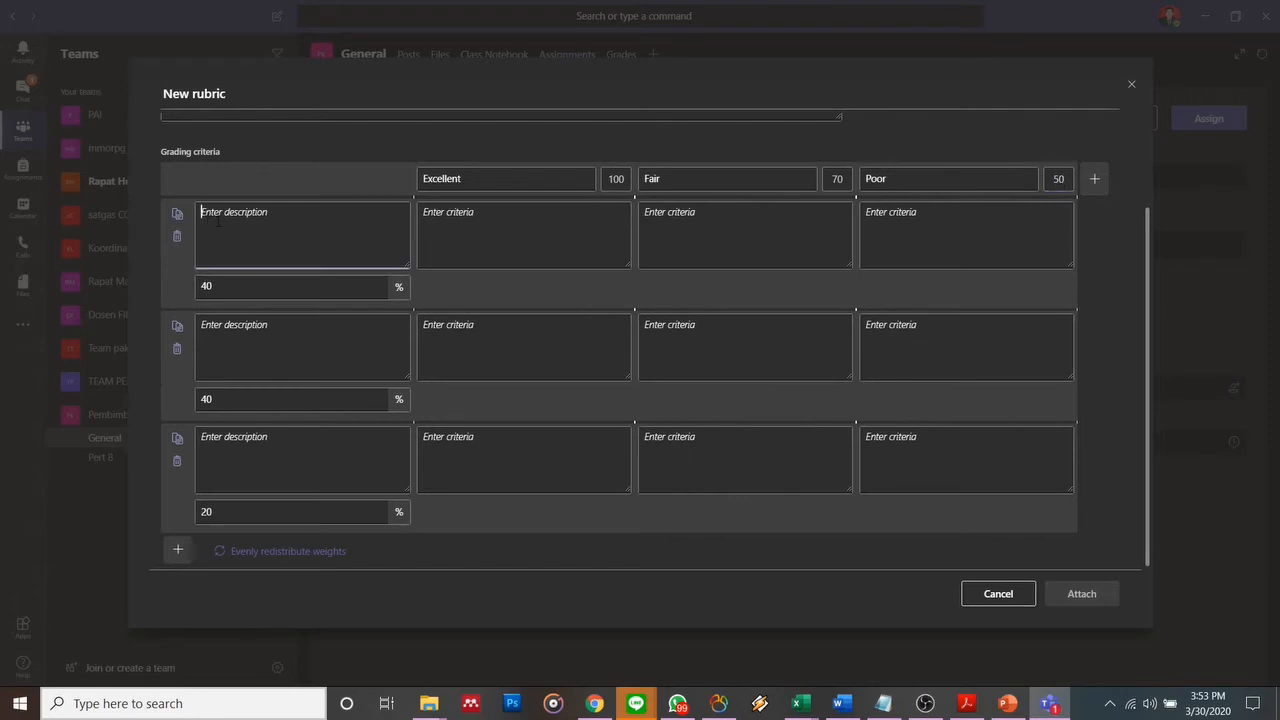
type("Konten")
left_click(285, 352)
type("presenta")
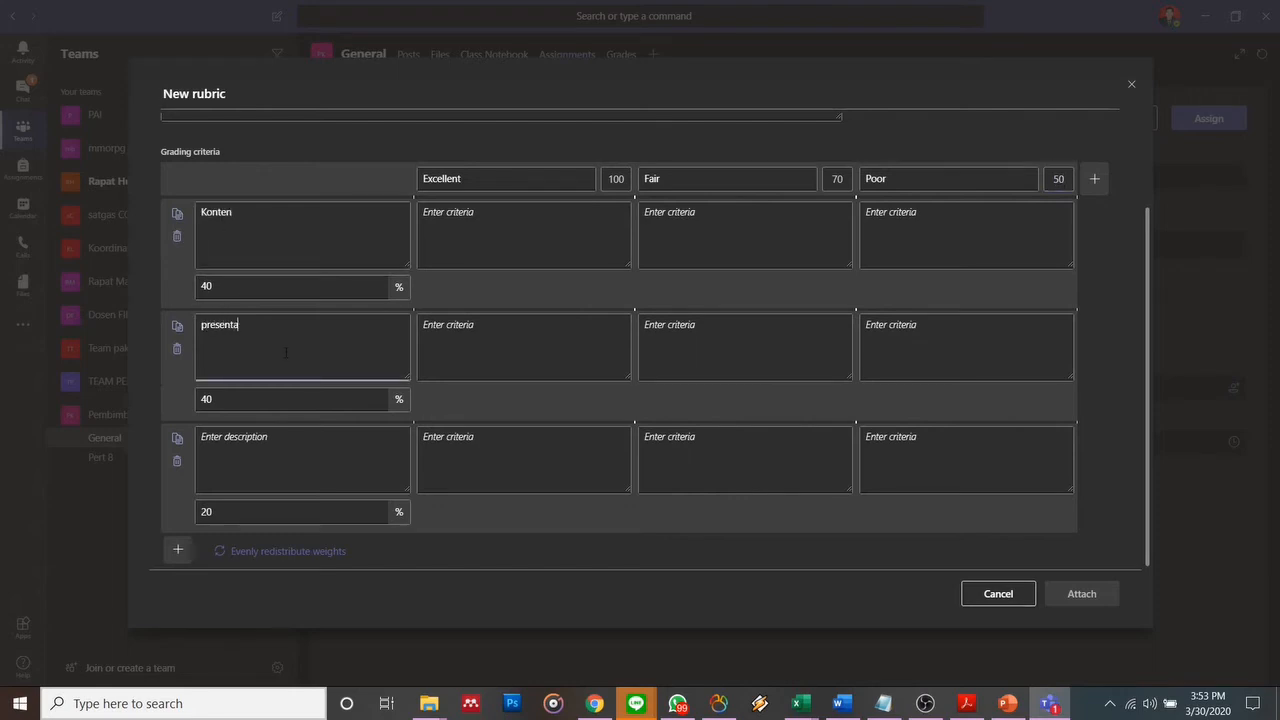
type("si")
left_click(277, 453)
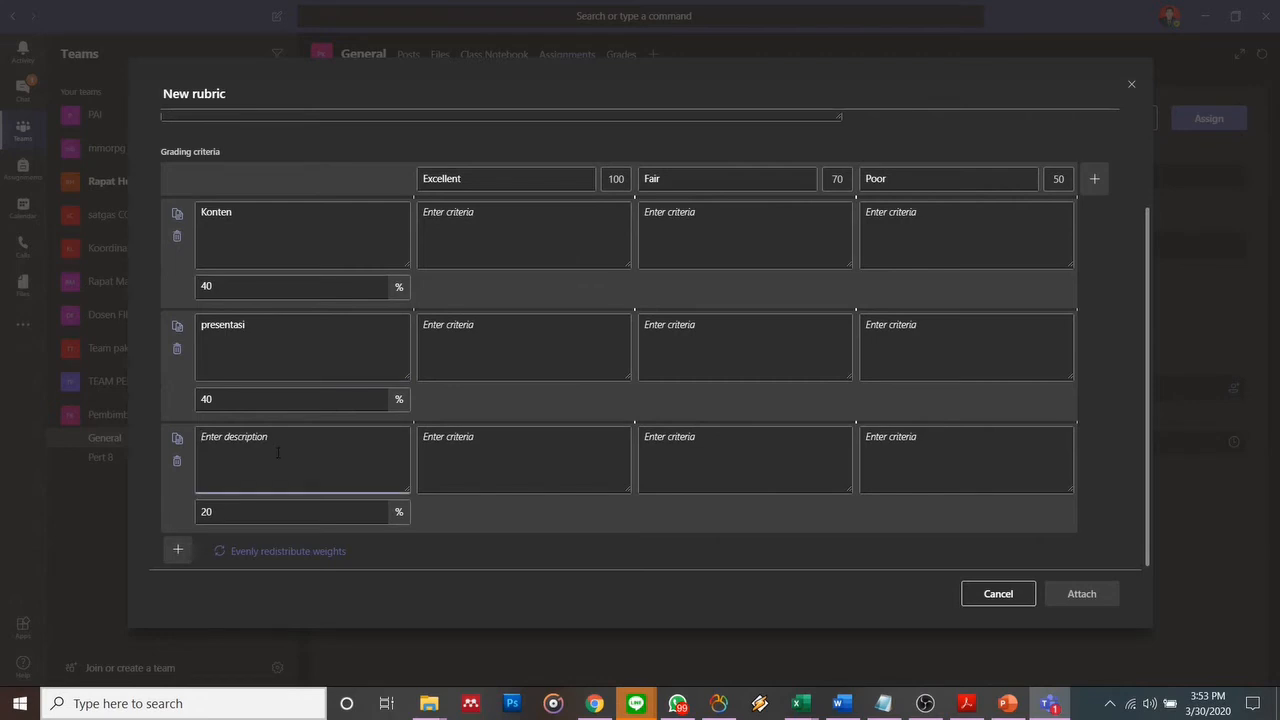
type("Durasi")
Step: Close the new rubric without attaching it and discard all its changes
left_click(1003, 592)
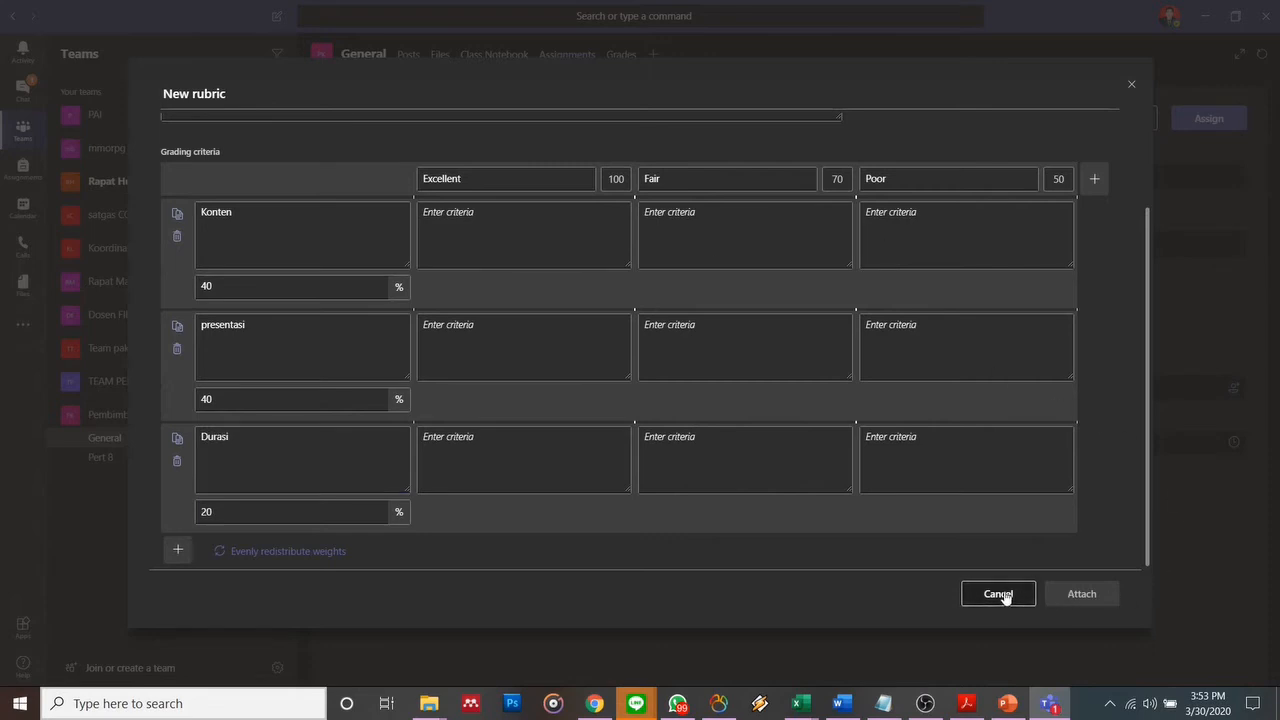
left_click(695, 382)
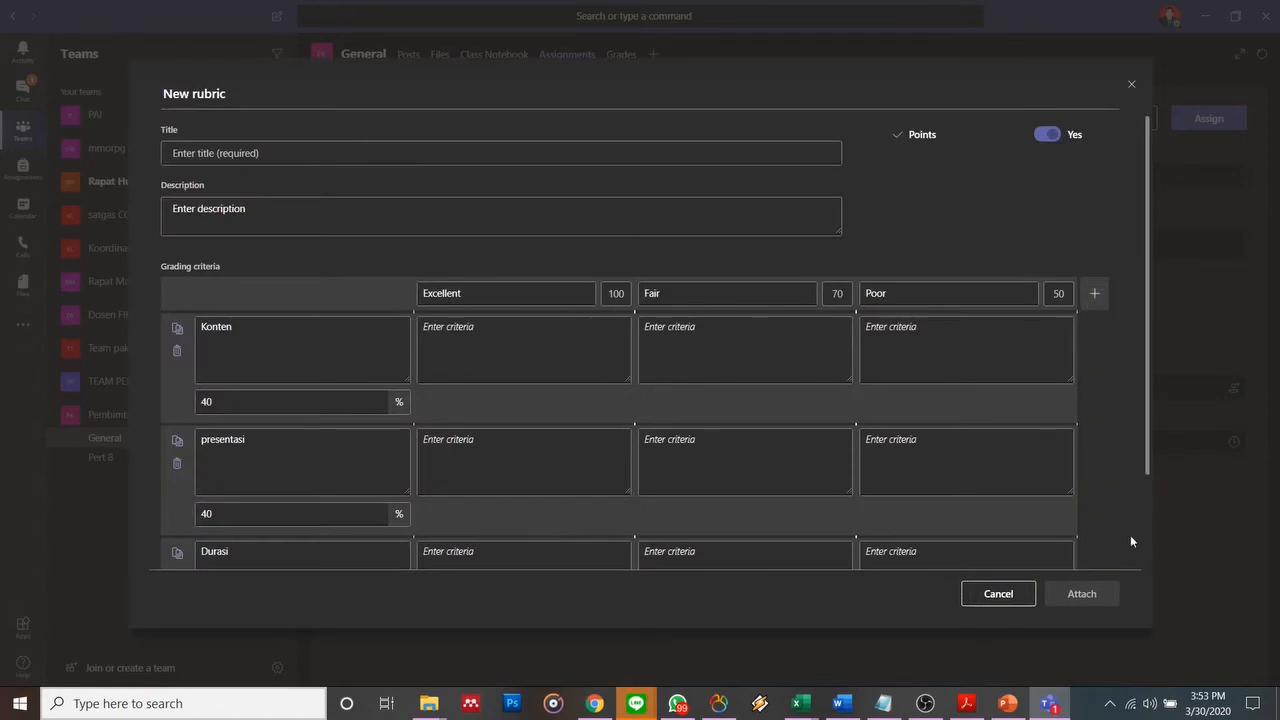
left_click(1010, 595)
left_click(766, 388)
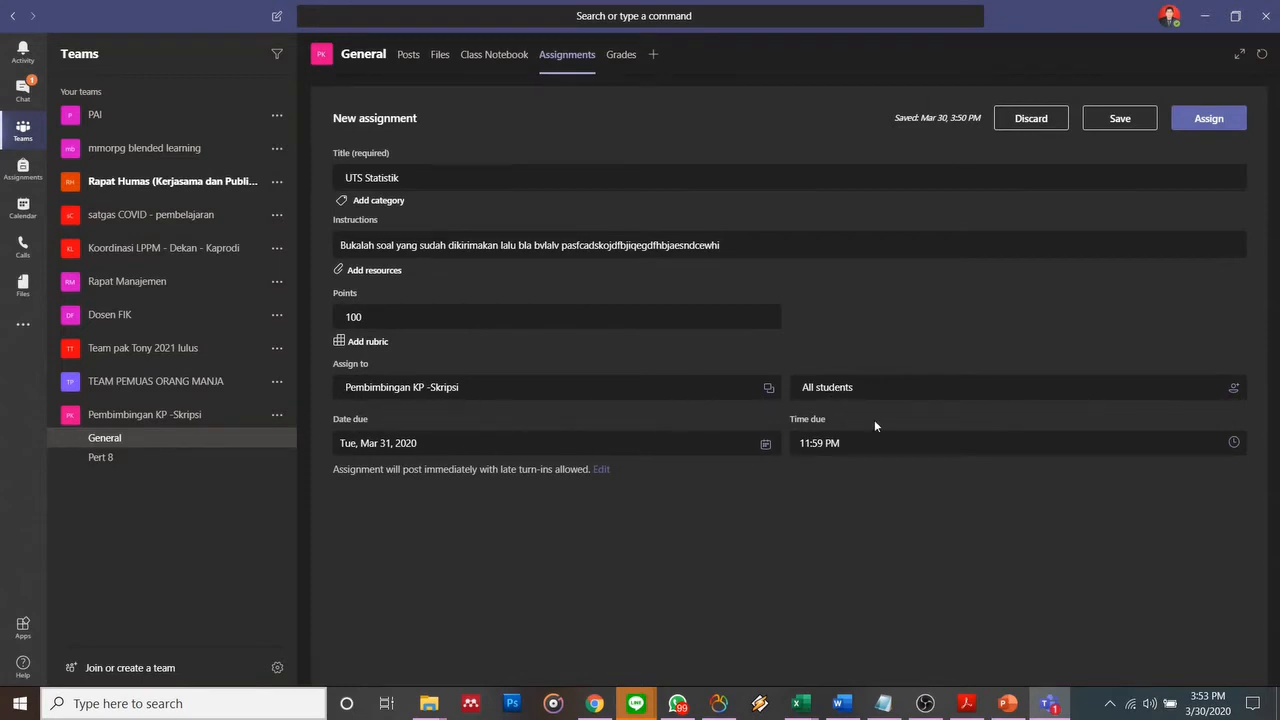
Step: Try enabling a close date in the assignment timeline, and cancel the timeline changes
left_click(601, 470)
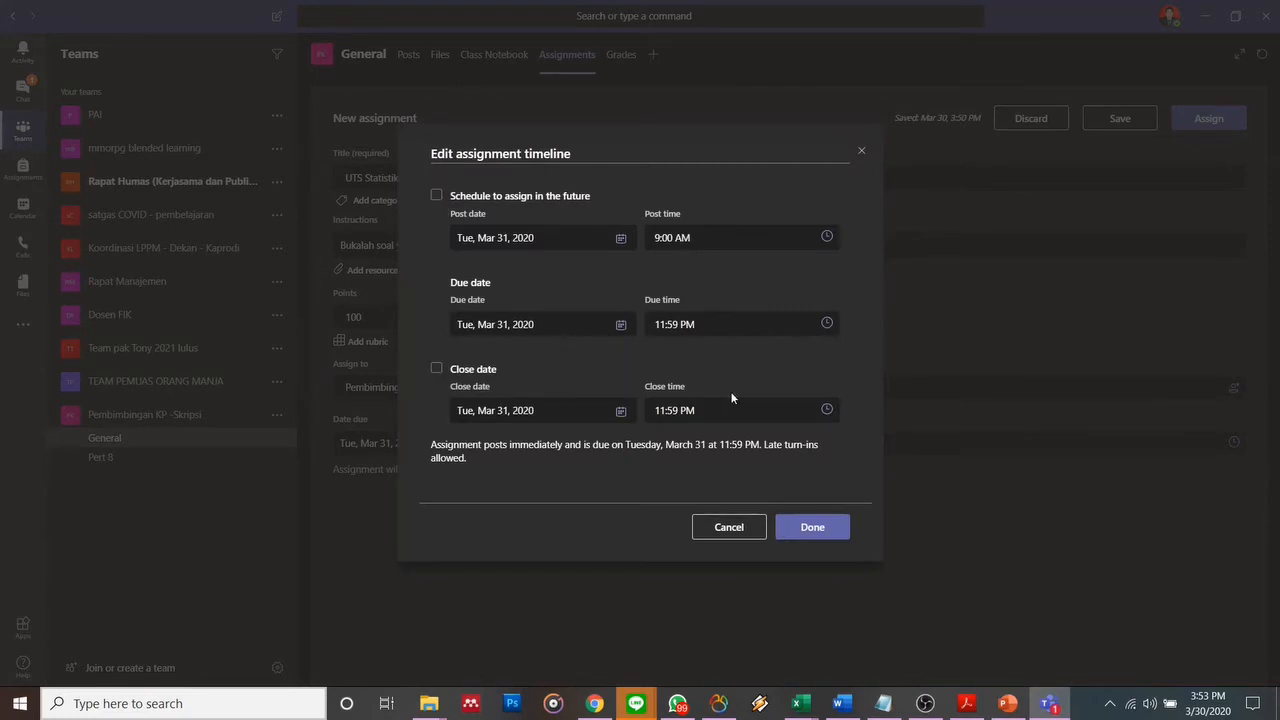
left_click(740, 532)
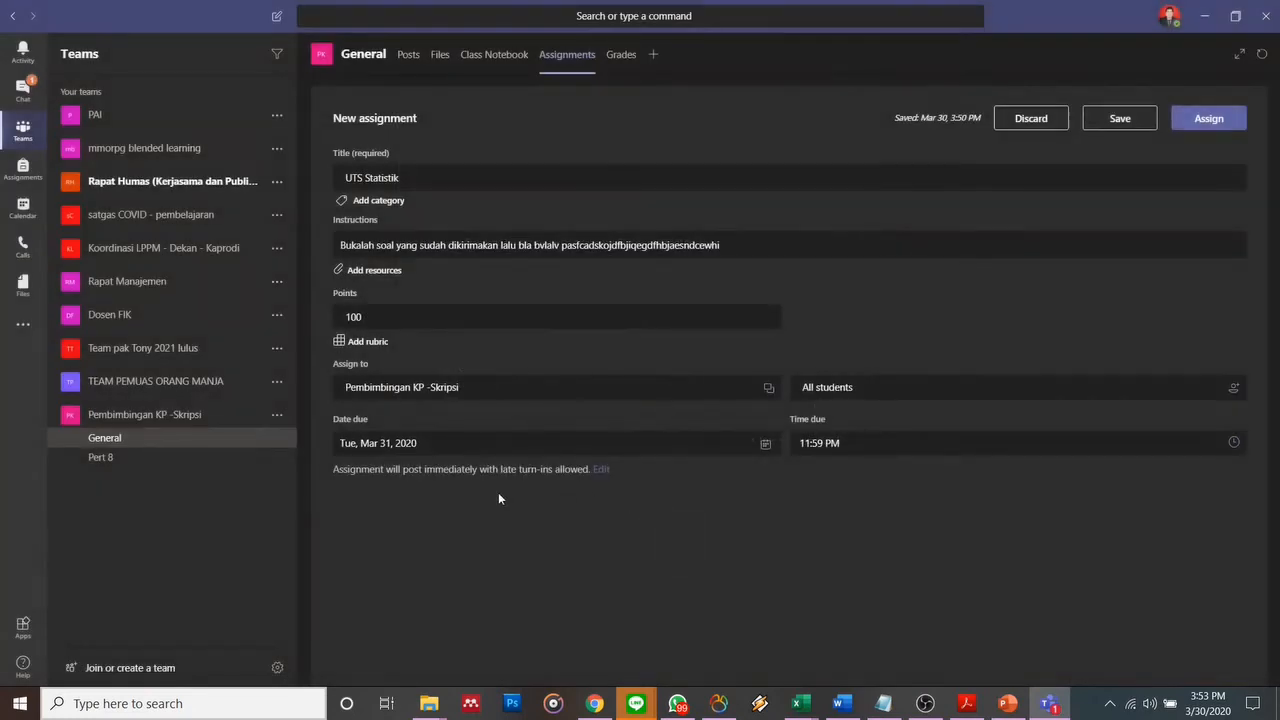
left_click(601, 470)
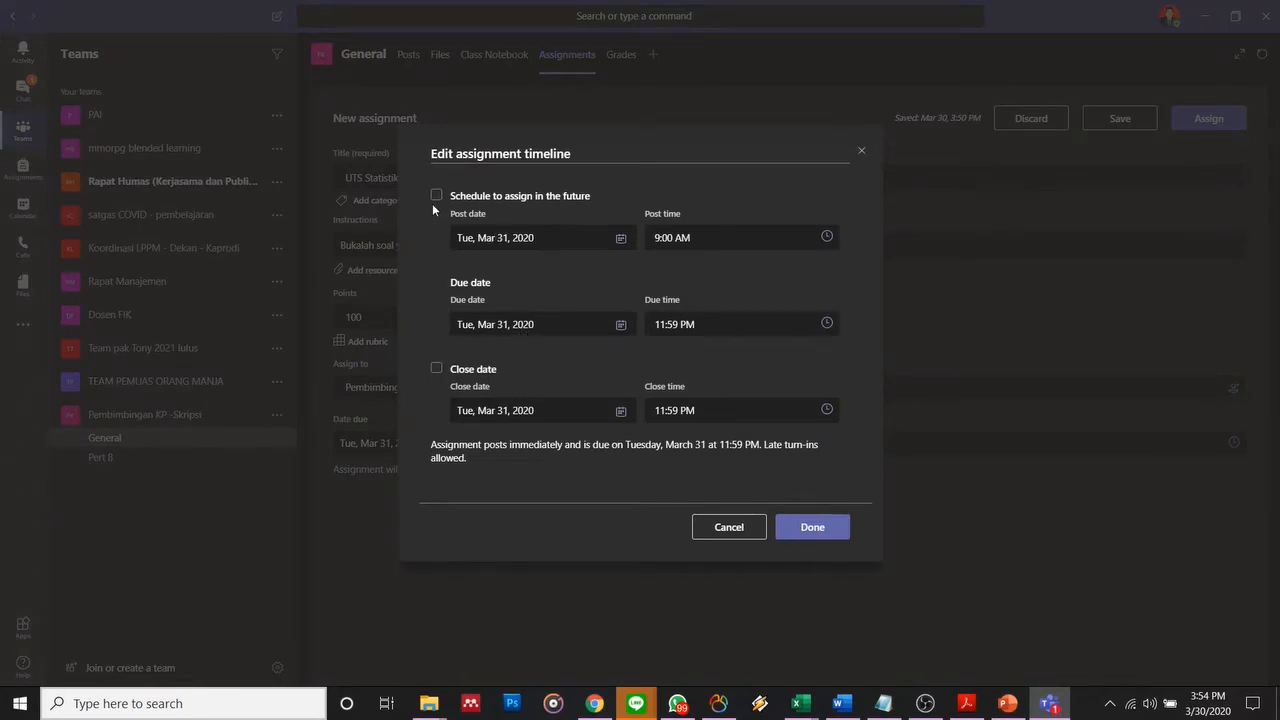
left_click(437, 370)
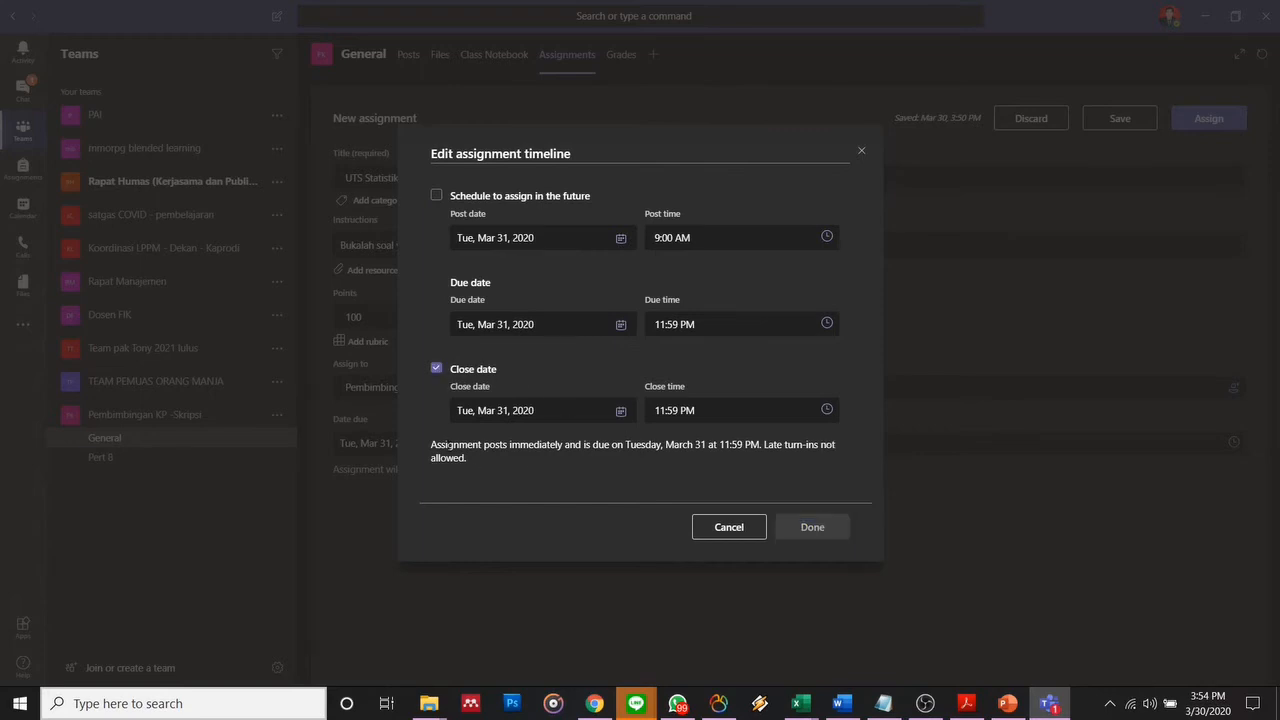
left_click(726, 526)
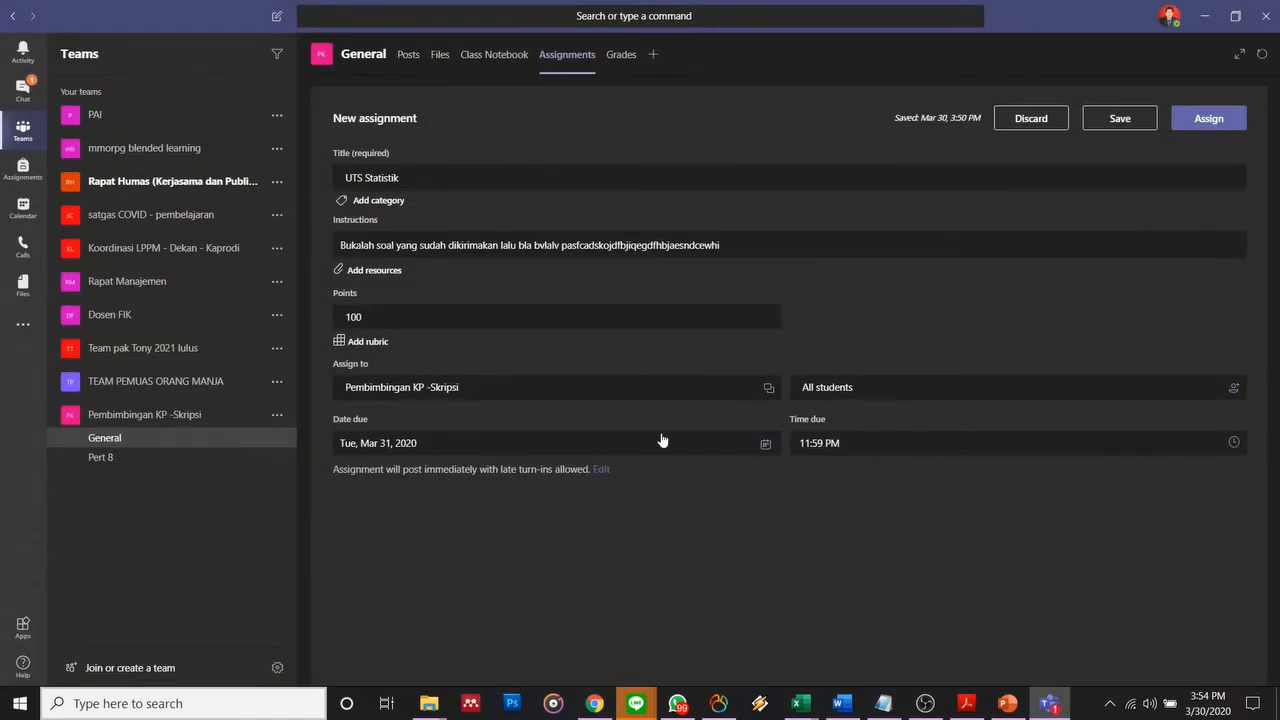
Step: Assign the UTS Statistik assignment to all students of the Pembimbingan KP -Skripsi class
left_click(1192, 124)
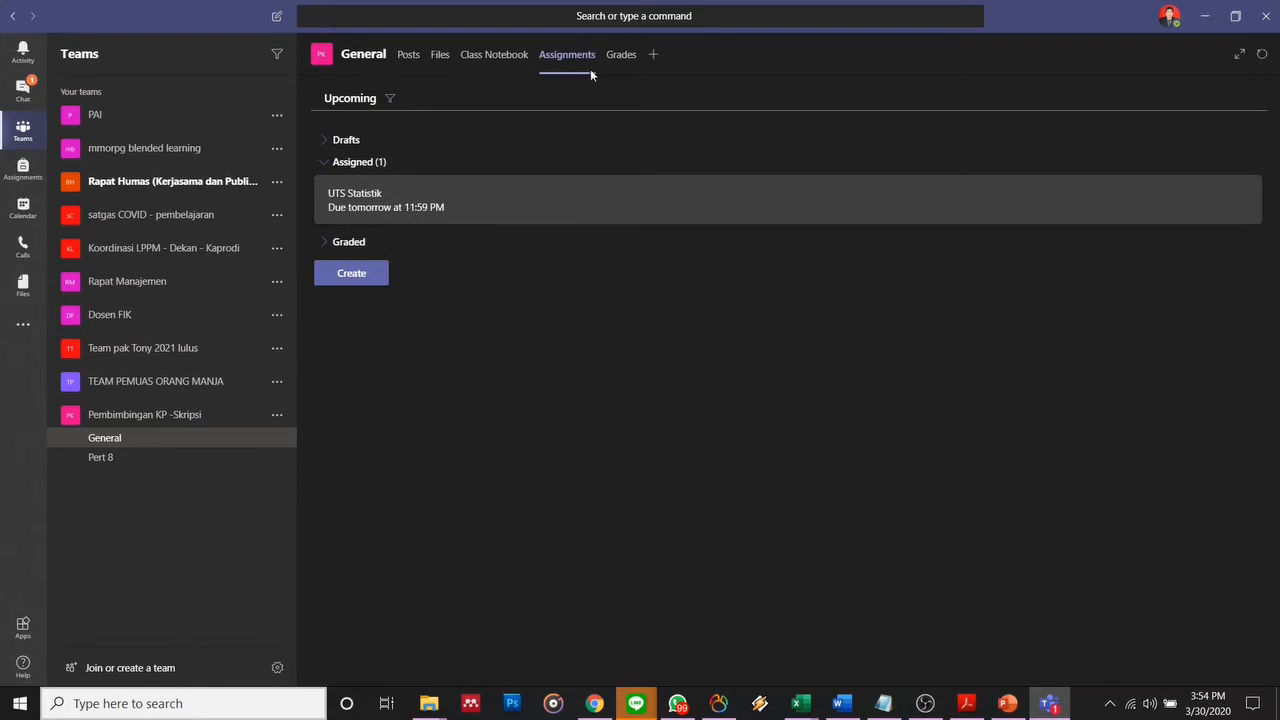
Step: Review the UTS Statistik entry and its details in the class grades, and return to the assignments list
left_click(619, 57)
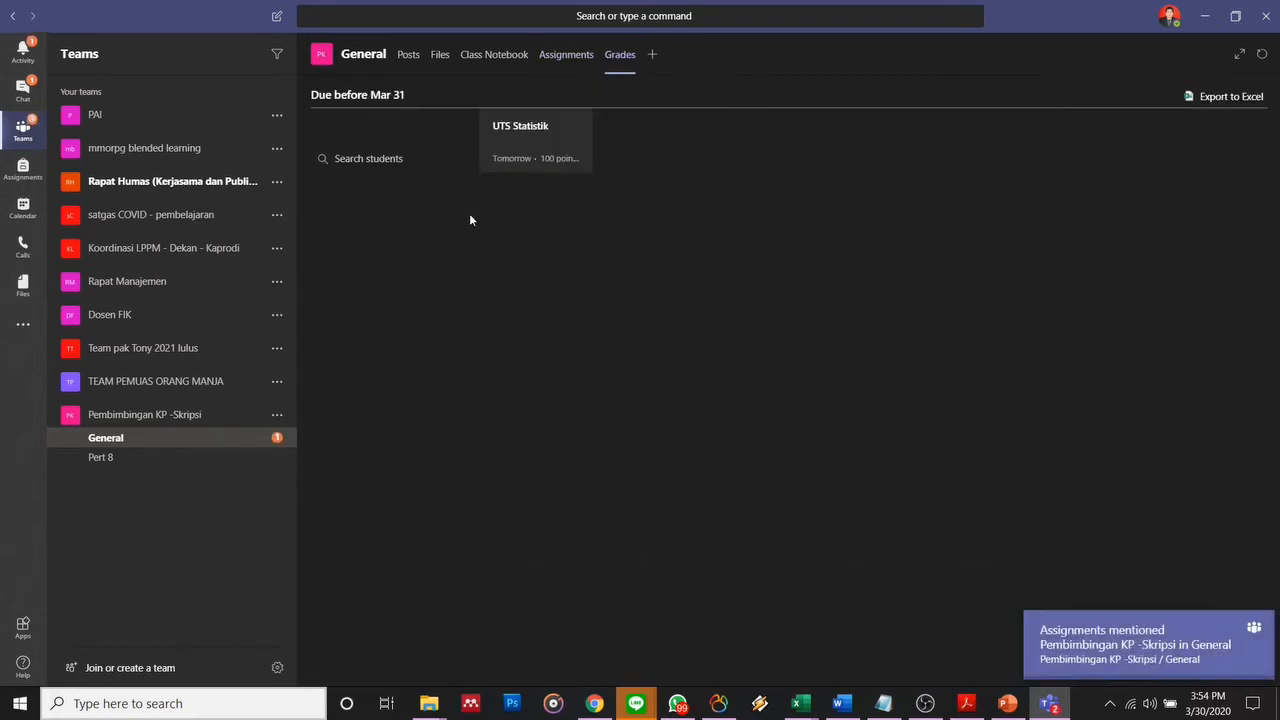
left_click(531, 136)
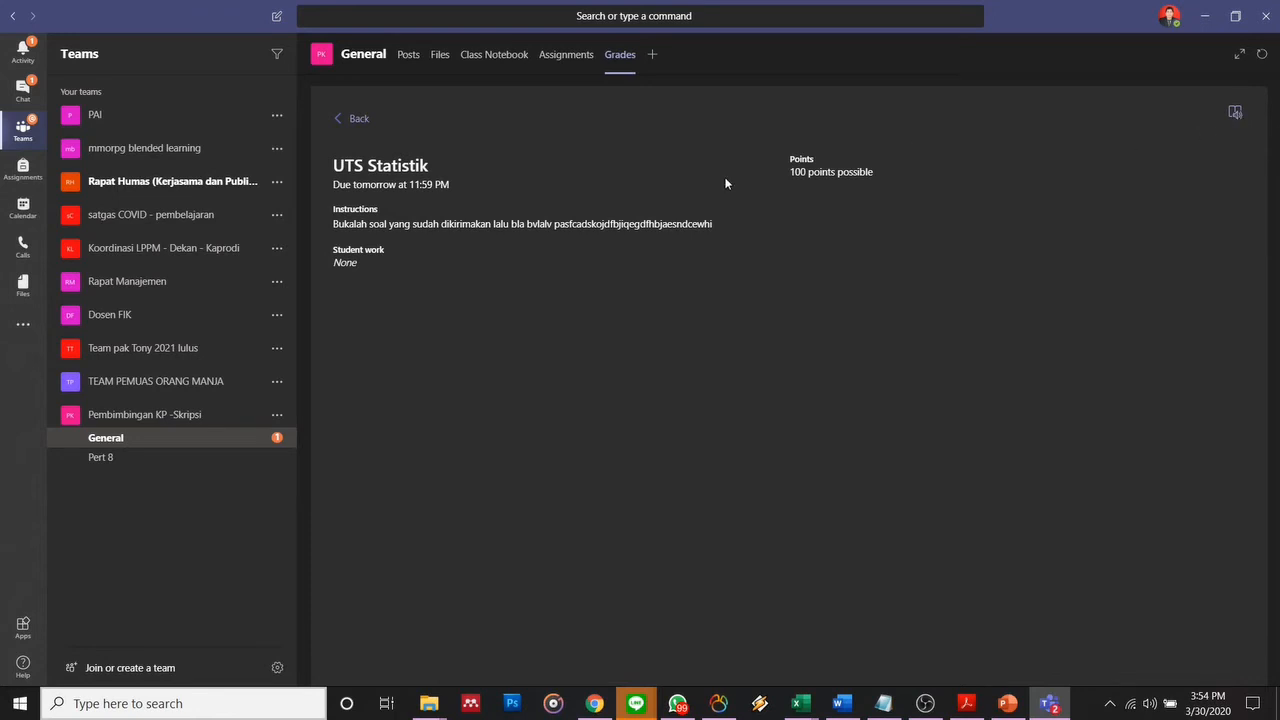
left_click(582, 54)
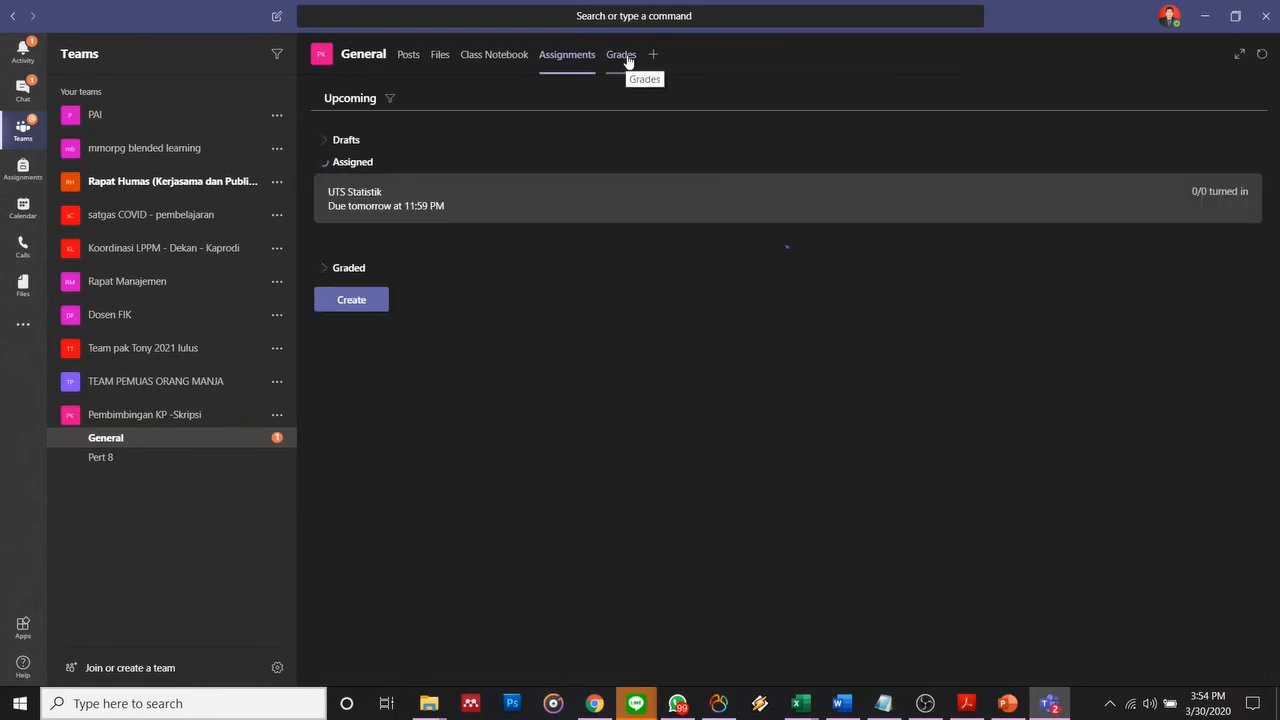
left_click(623, 58)
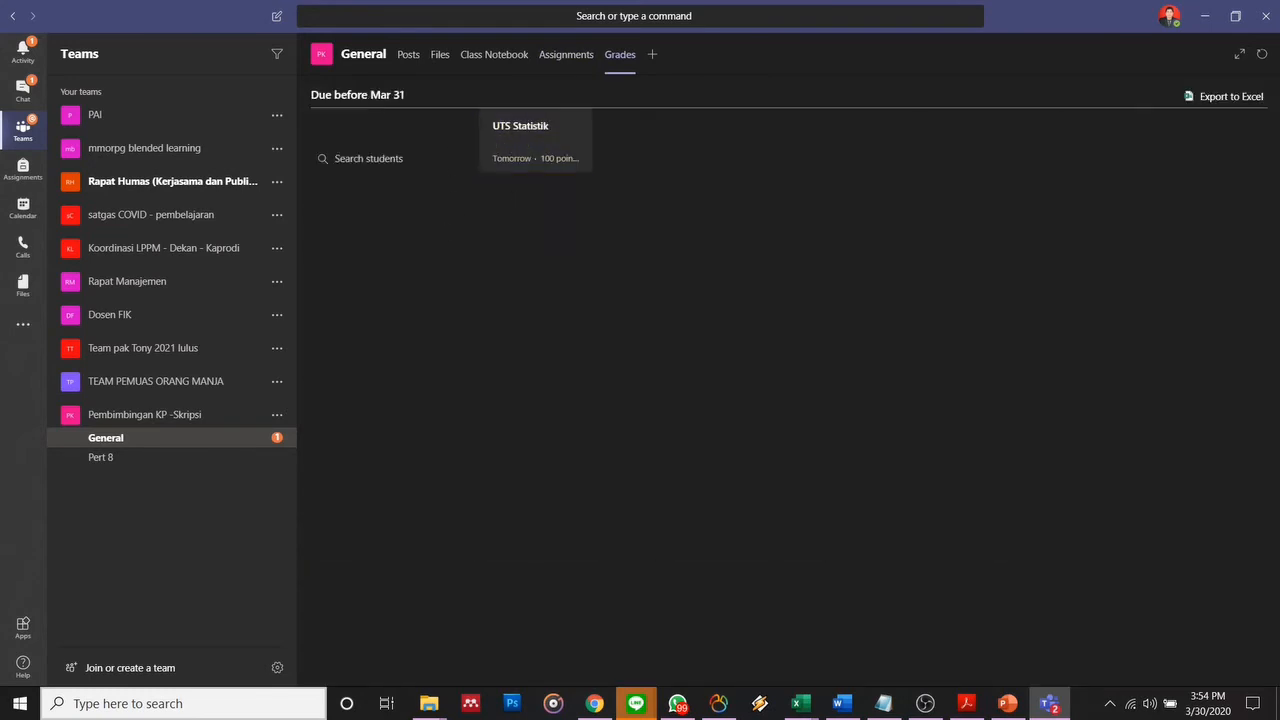
left_click(531, 128)
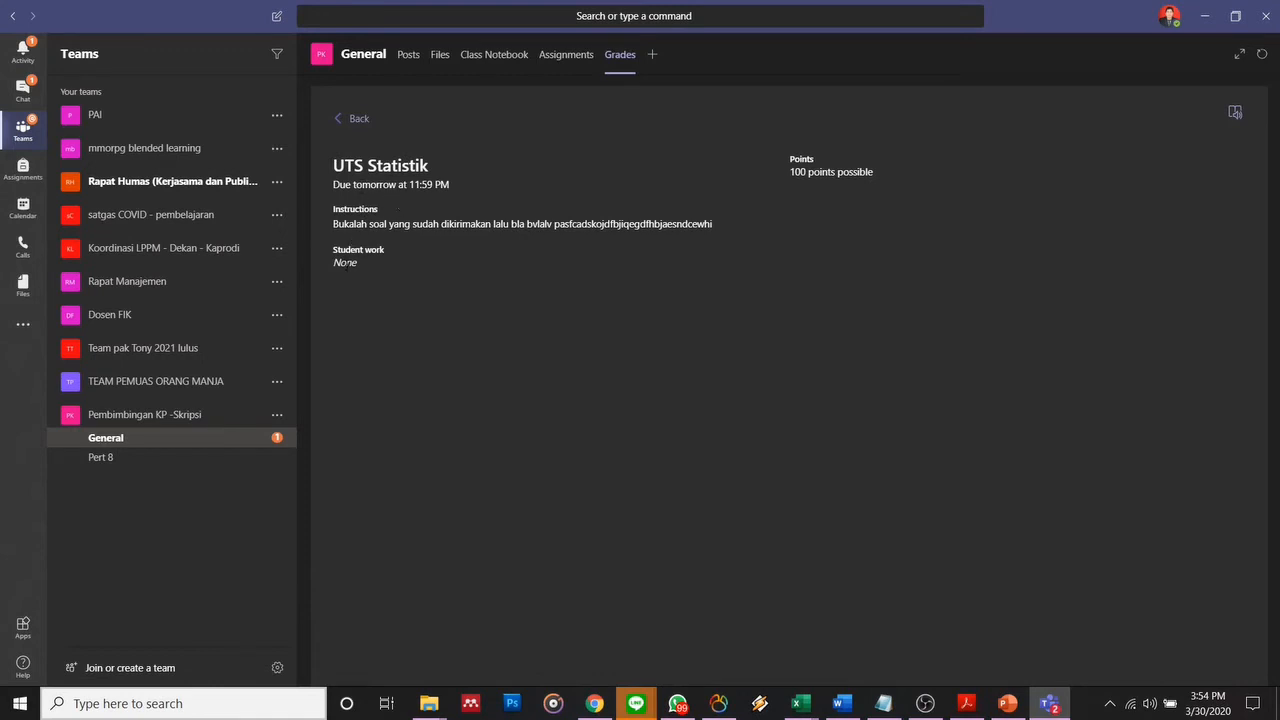
left_click(568, 52)
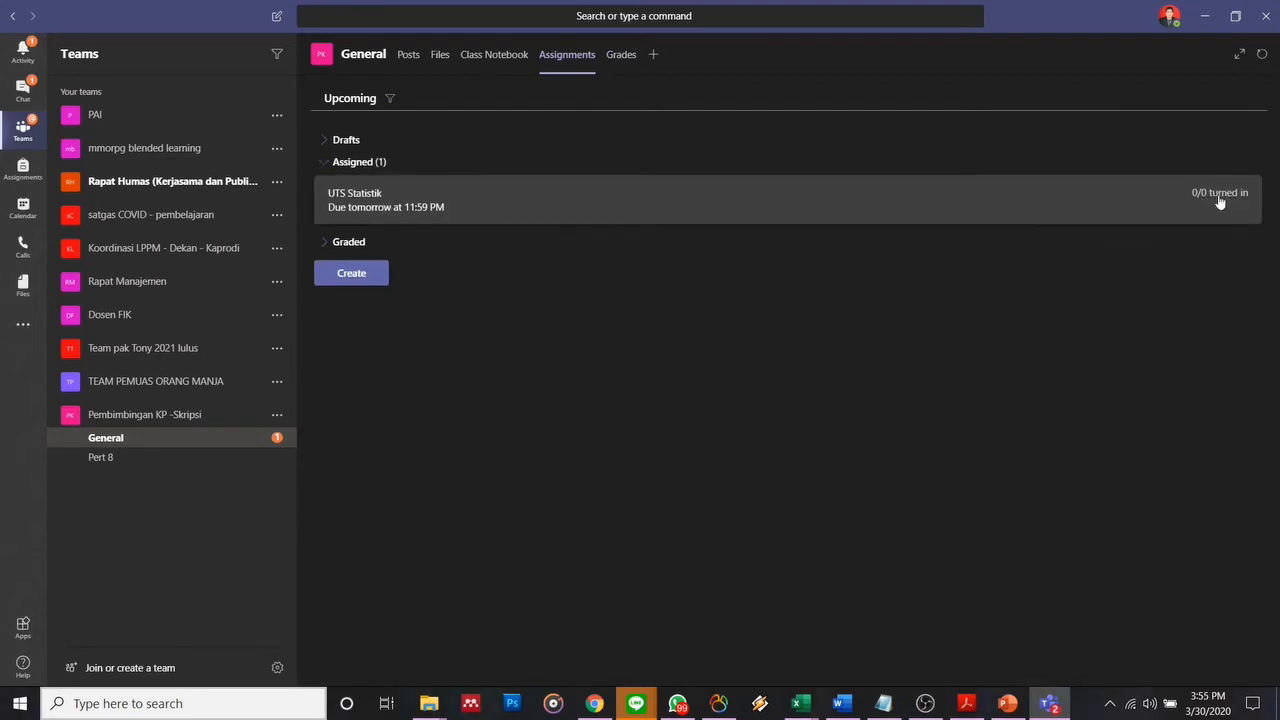
Step: Review the class grades, and start a new quiz assignment with a blank form created in Microsoft Forms
left_click(621, 55)
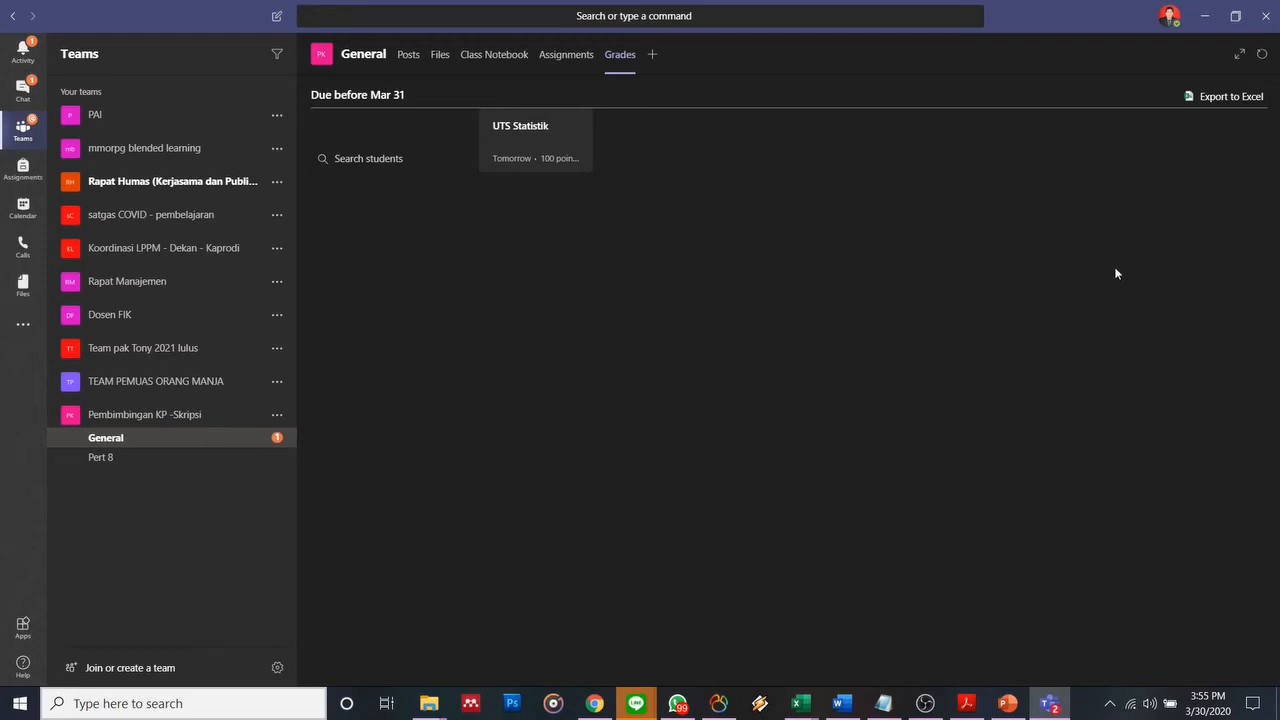
left_click(589, 56)
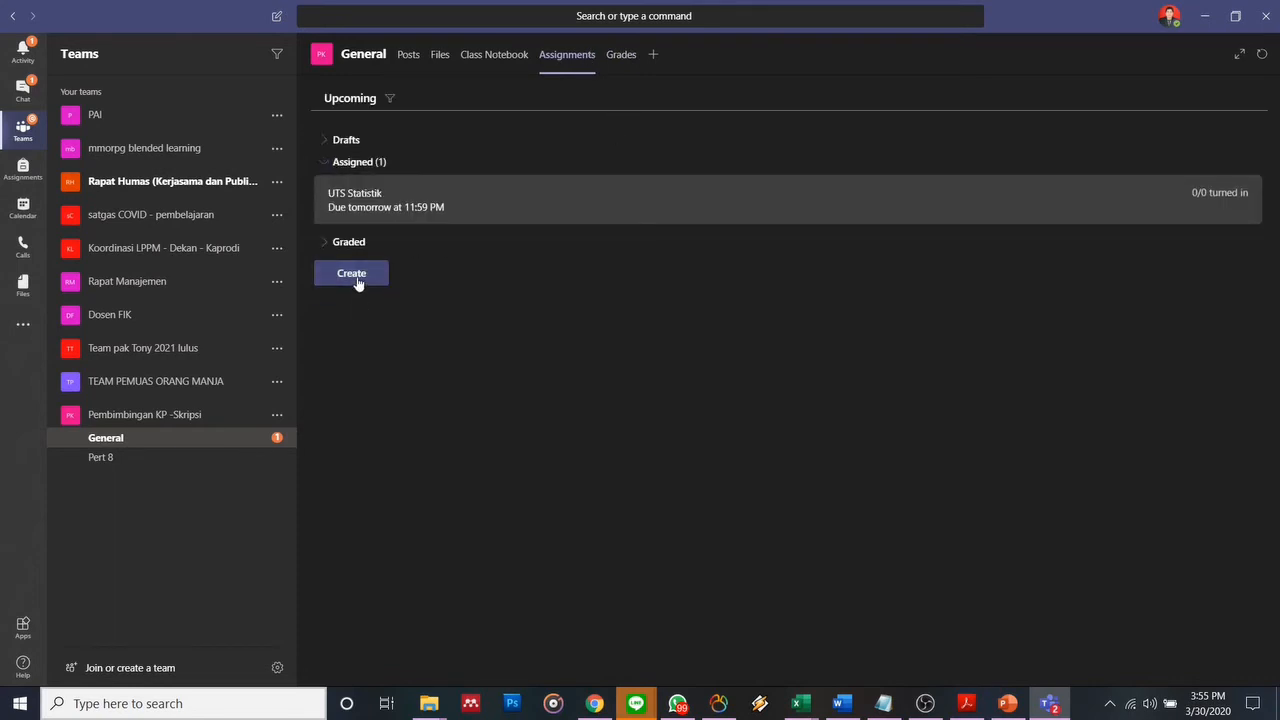
left_click(357, 280)
left_click(372, 218)
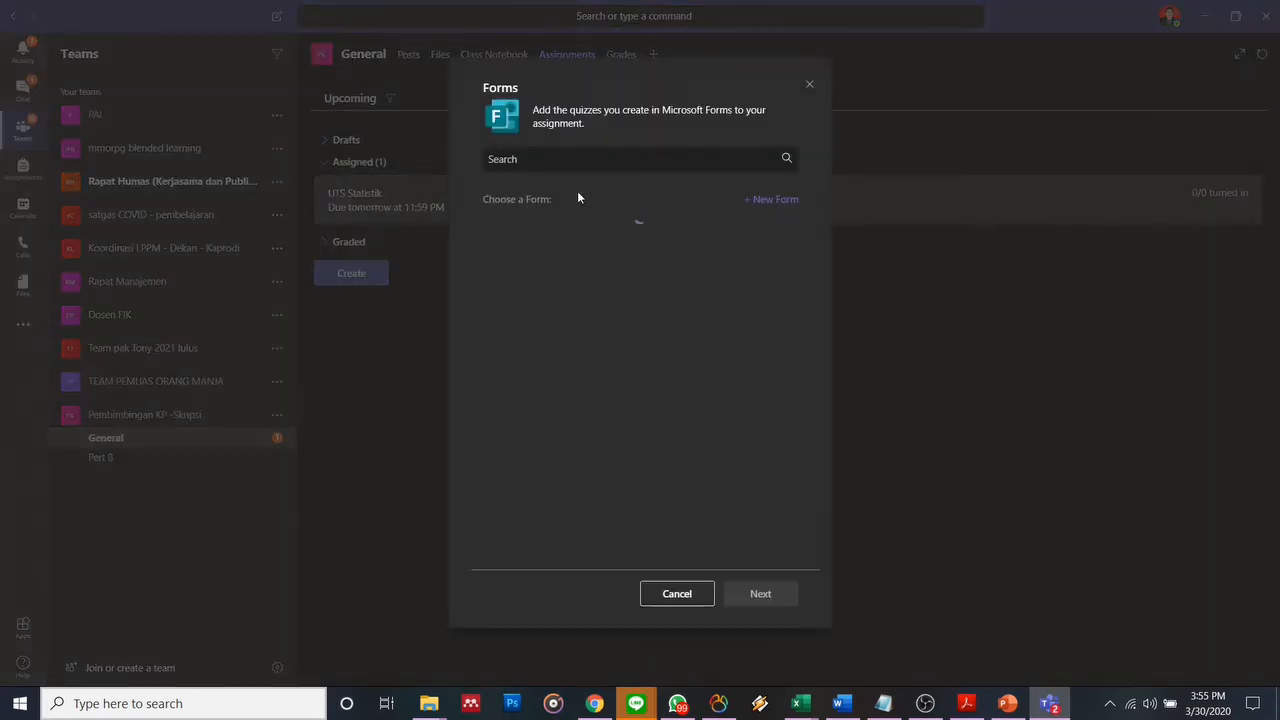
left_click(775, 200)
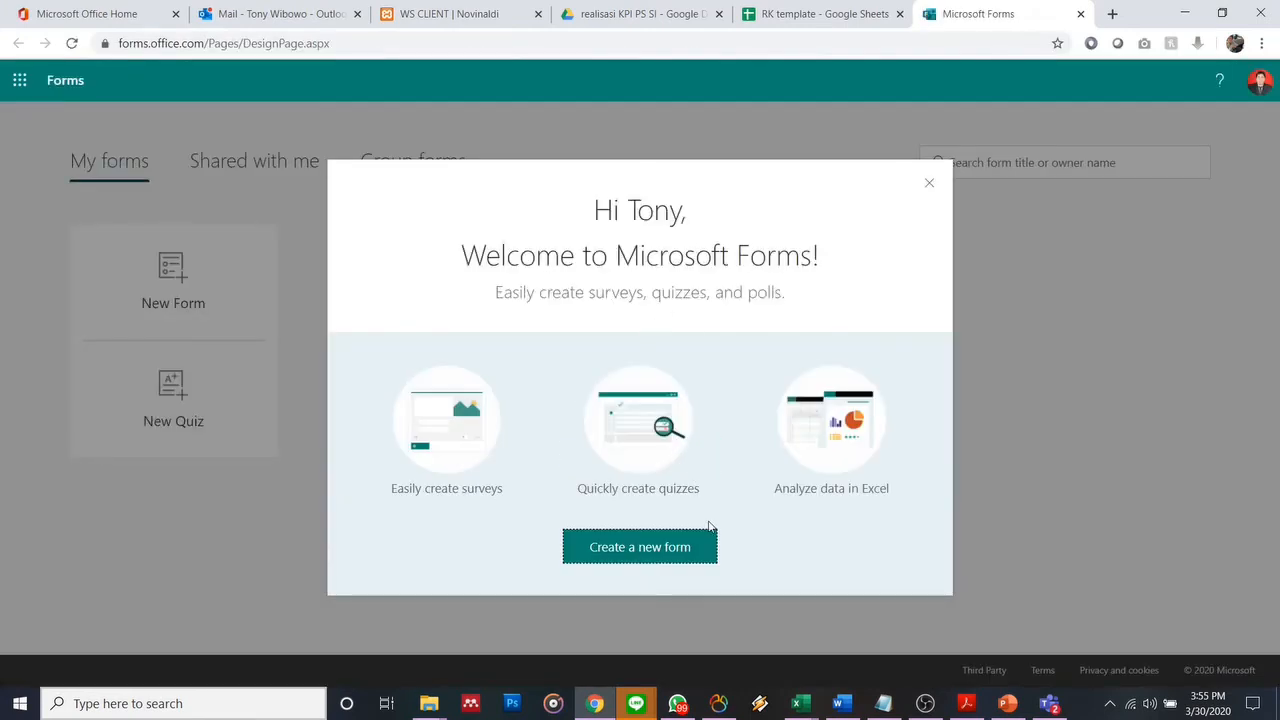
left_click(650, 556)
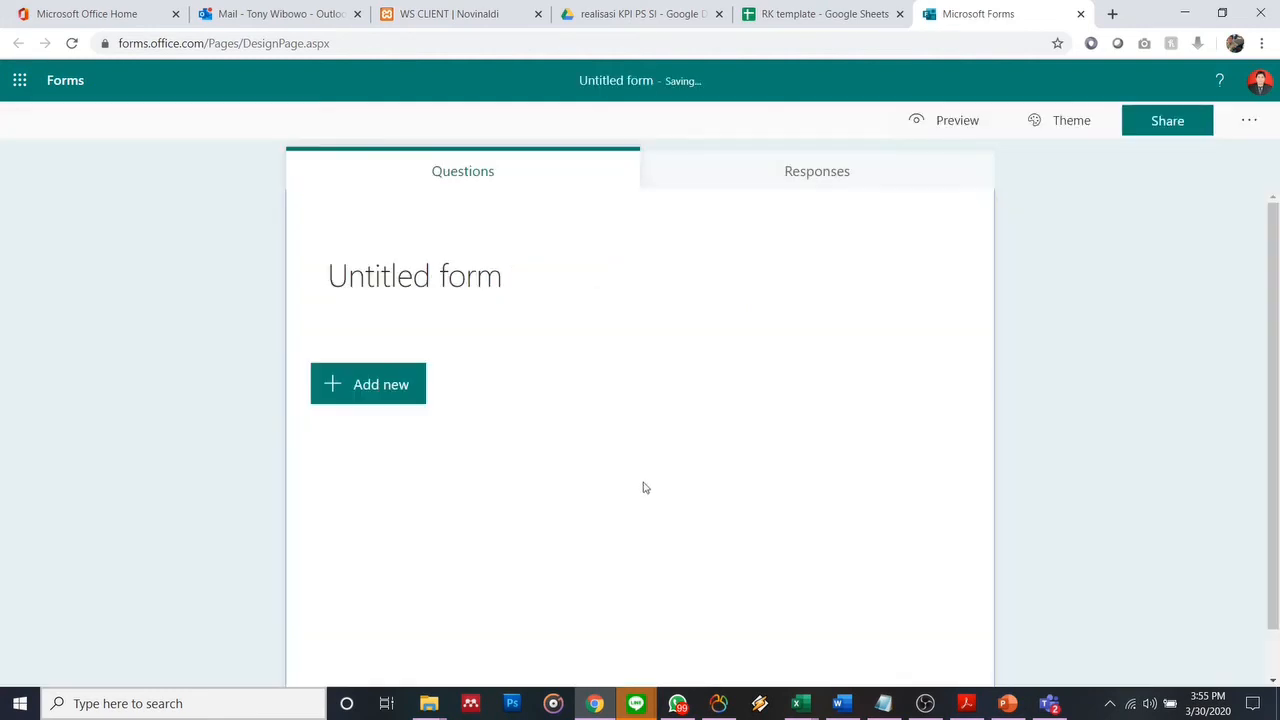
Step: Title the form "Quiz 01" and give it the description "dicuba"
left_click(506, 285)
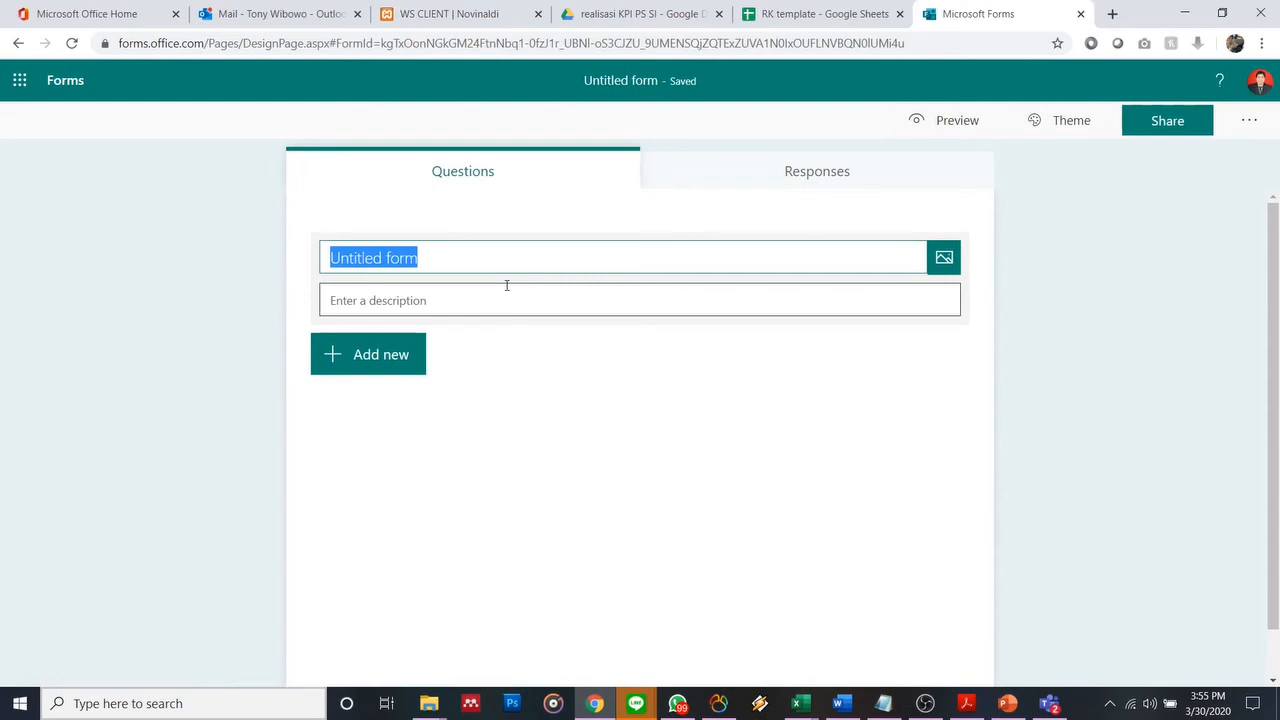
type("Quiz")
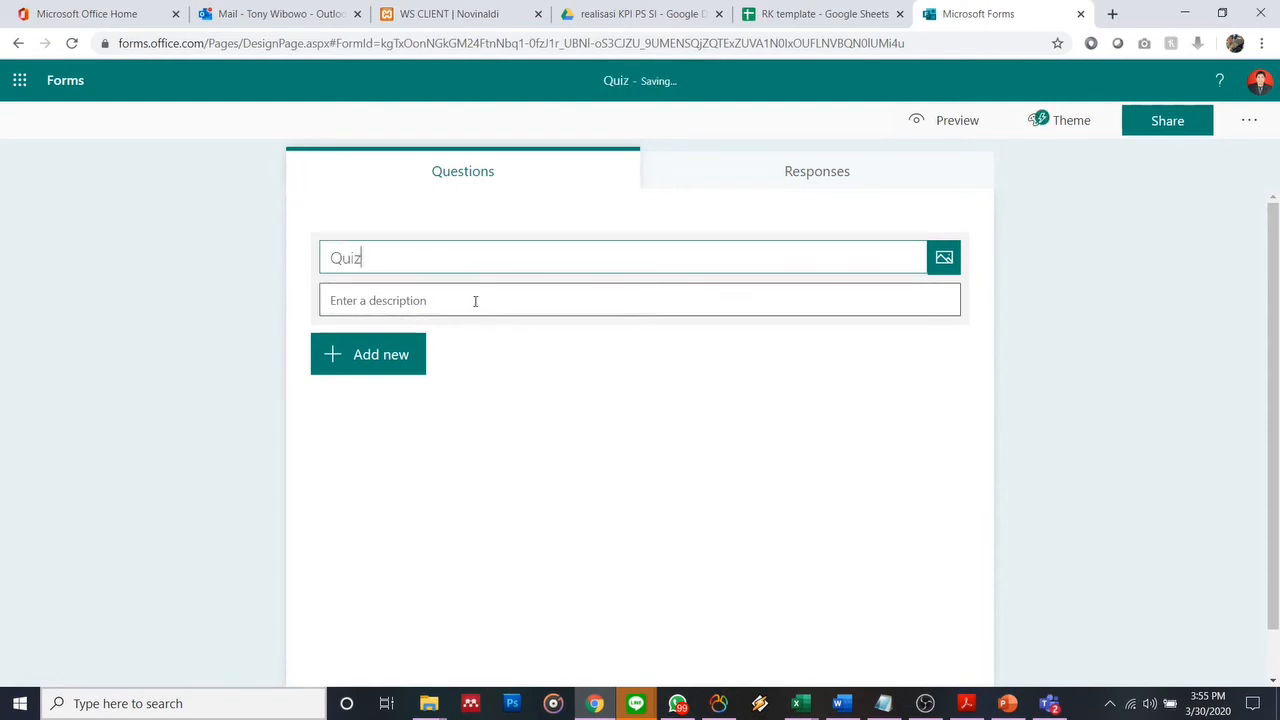
type(" 01")
left_click(498, 286)
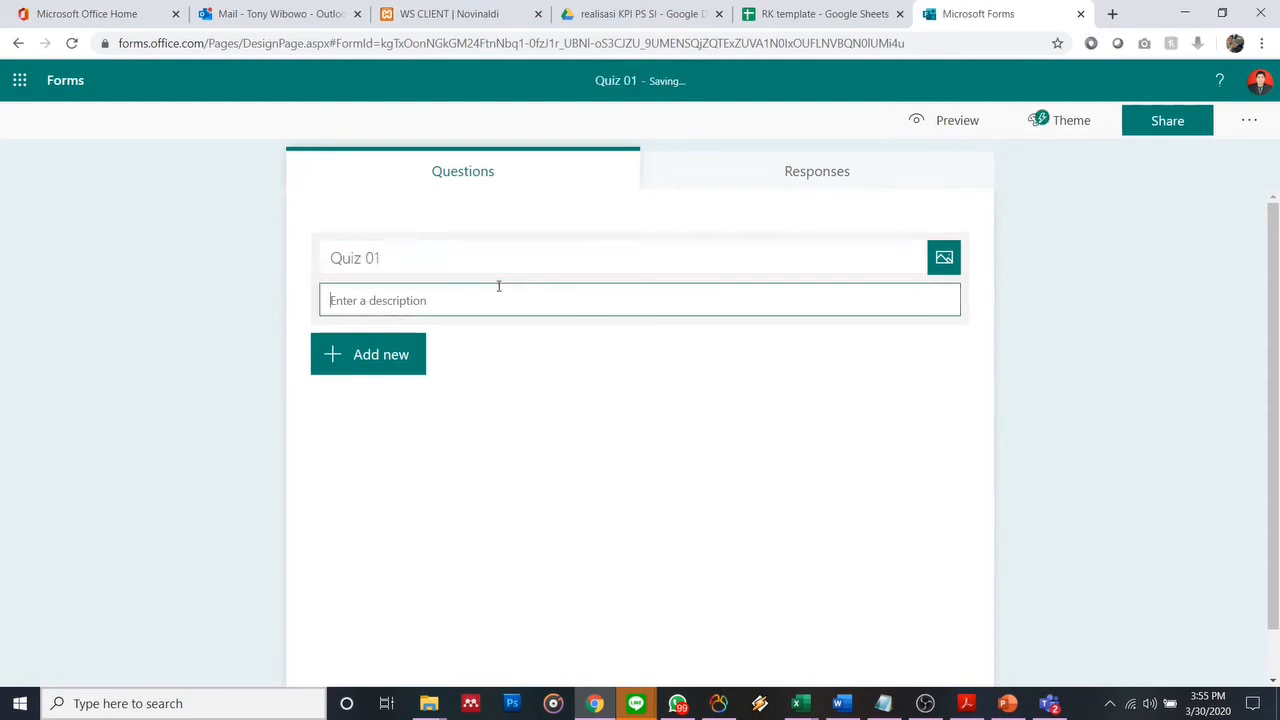
type("dicuba")
Step: Add a first choice question with the text "Siapakah dosen paling ganteng"
left_click(383, 357)
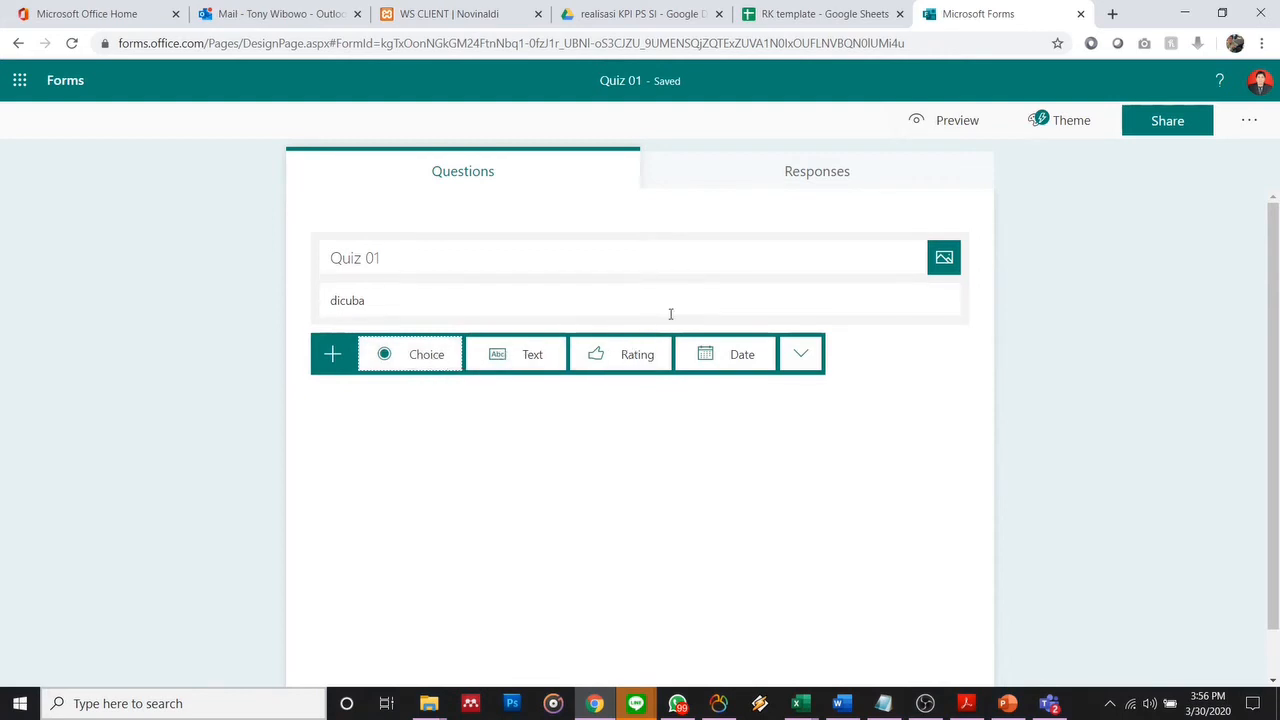
left_click(397, 348)
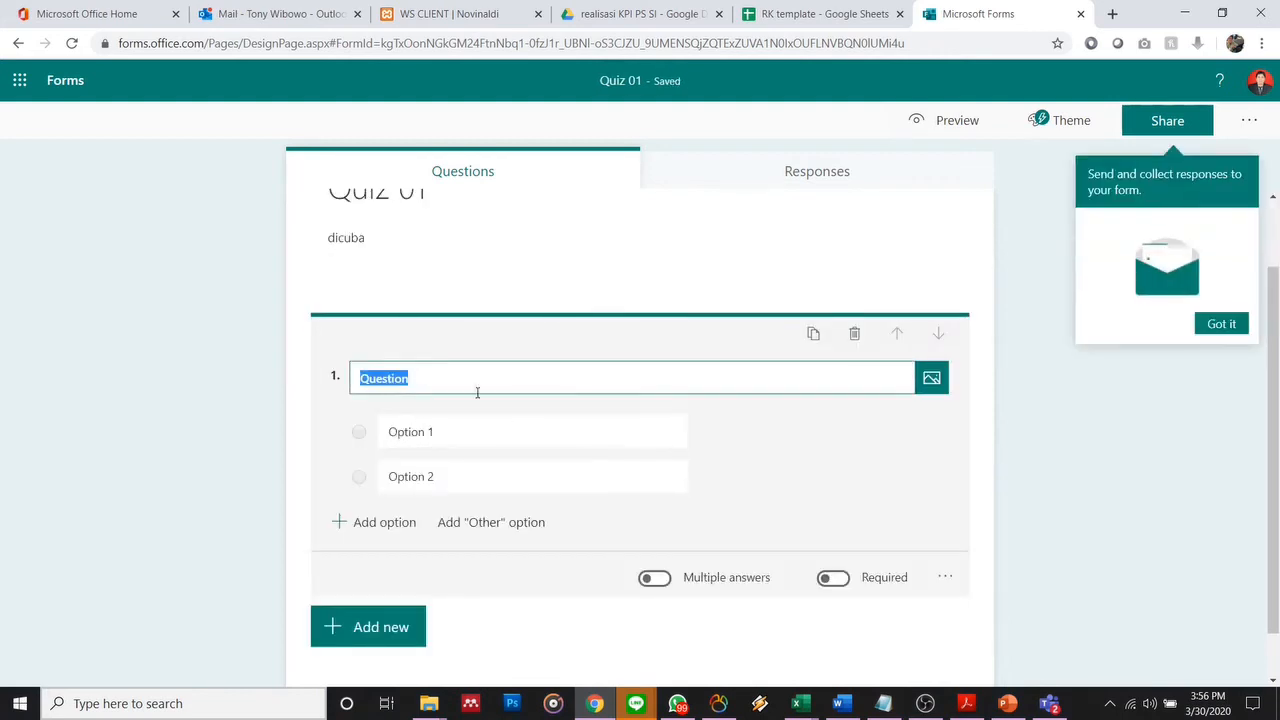
type("Siapa")
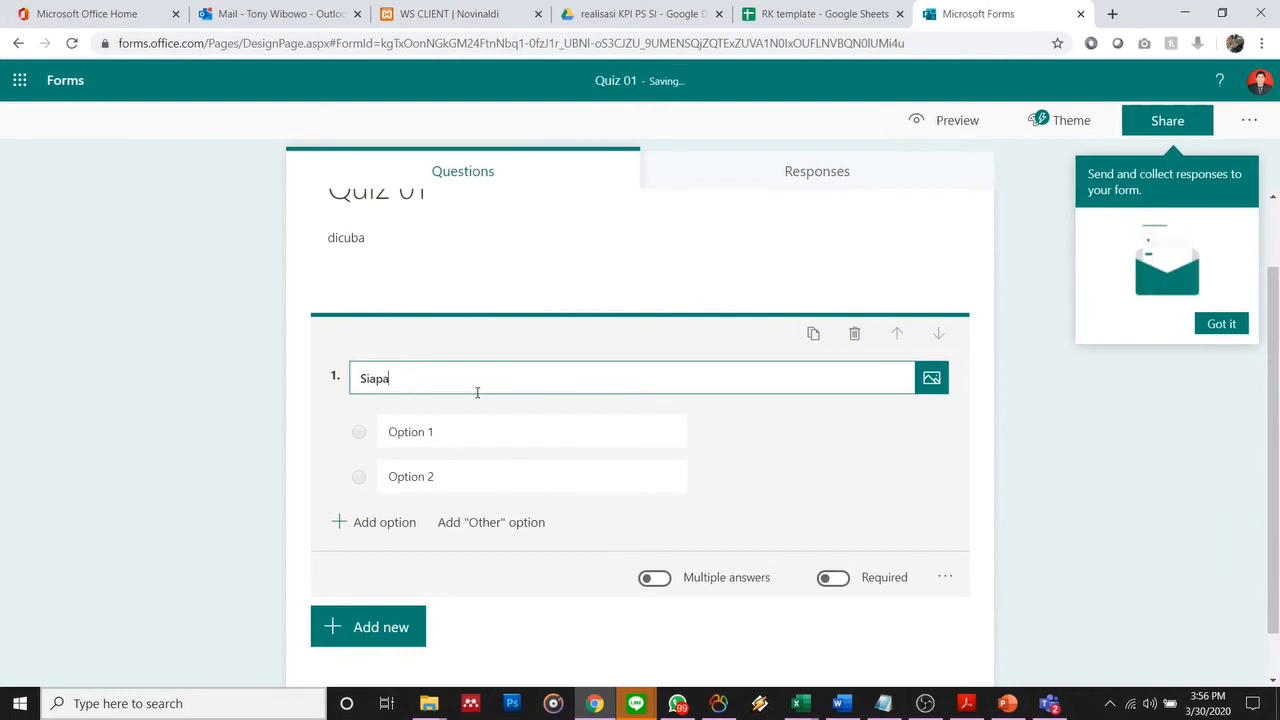
type("kah dosen p")
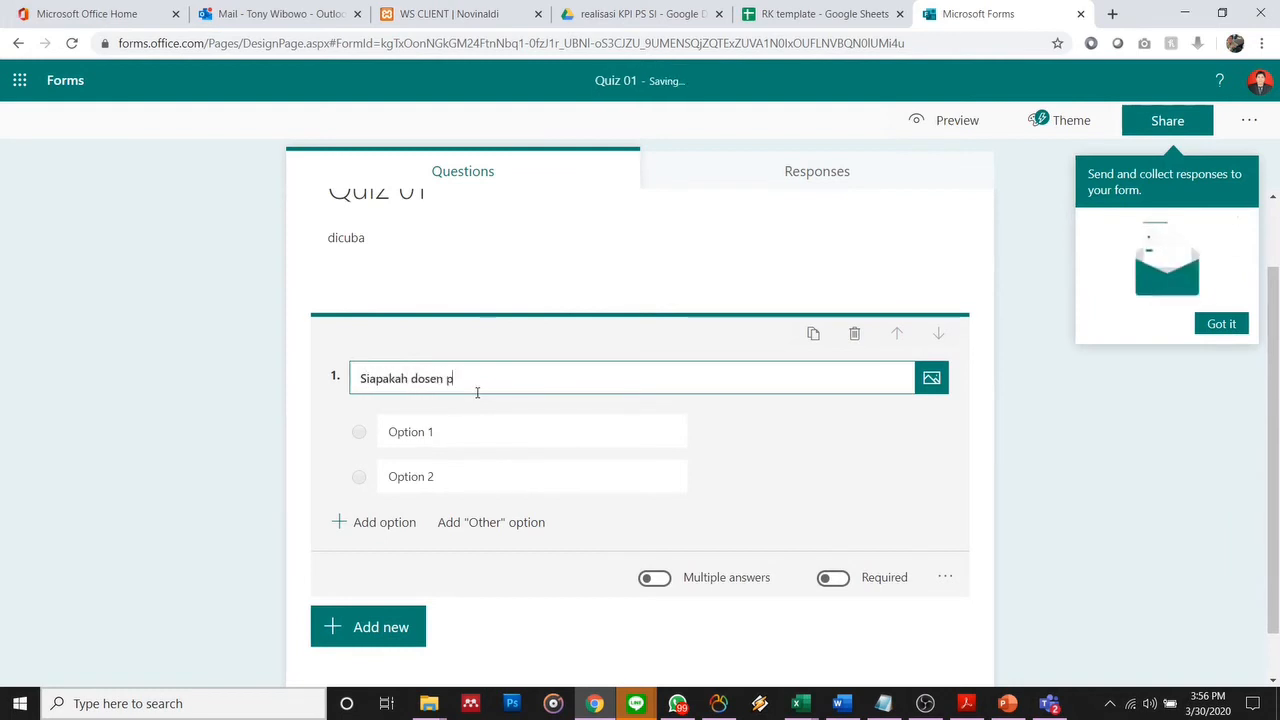
type("aling ganteng")
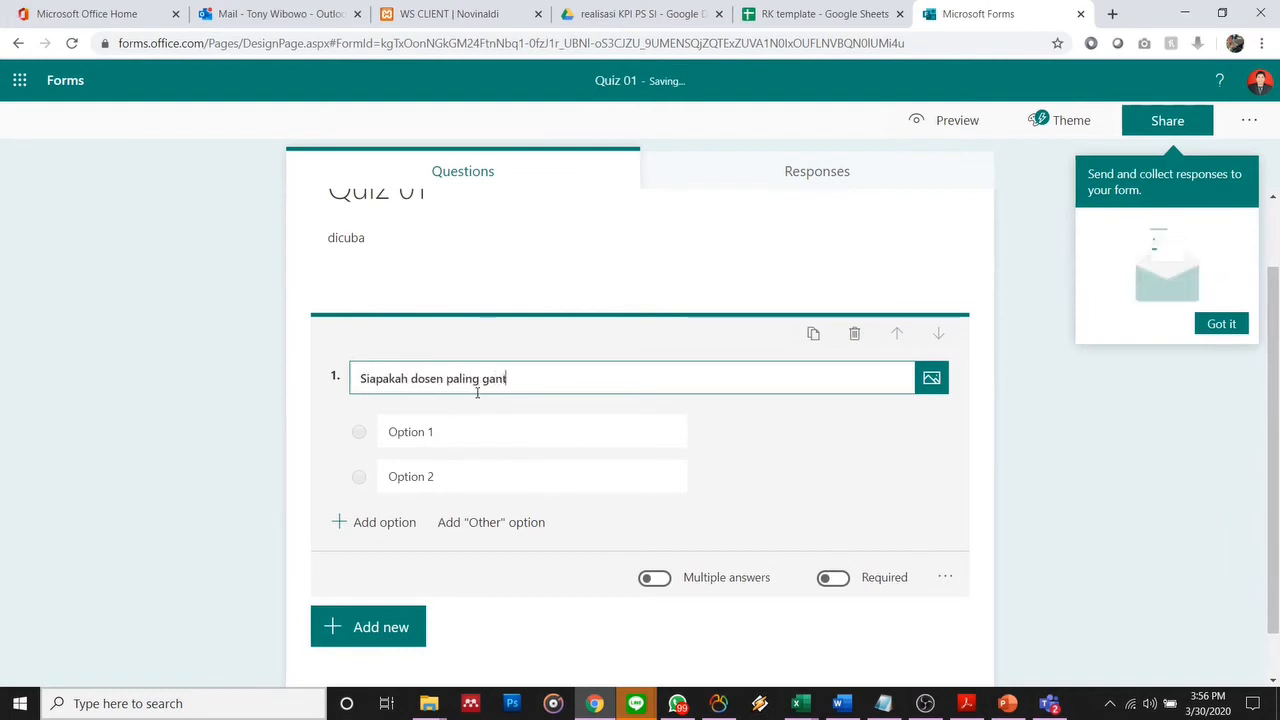
Step: Give the first question three answer options: XXX, YYY and ZZZ
left_click(491, 431)
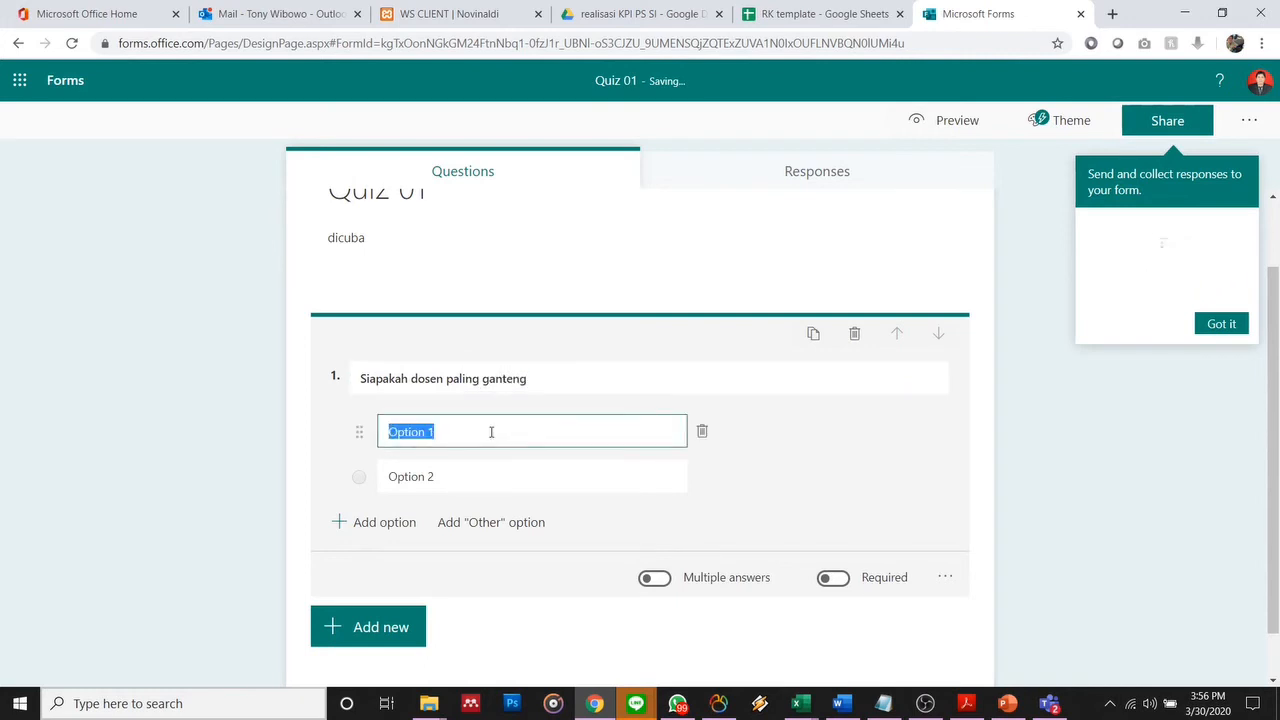
type("XXX")
key("Tab")
type("YYY")
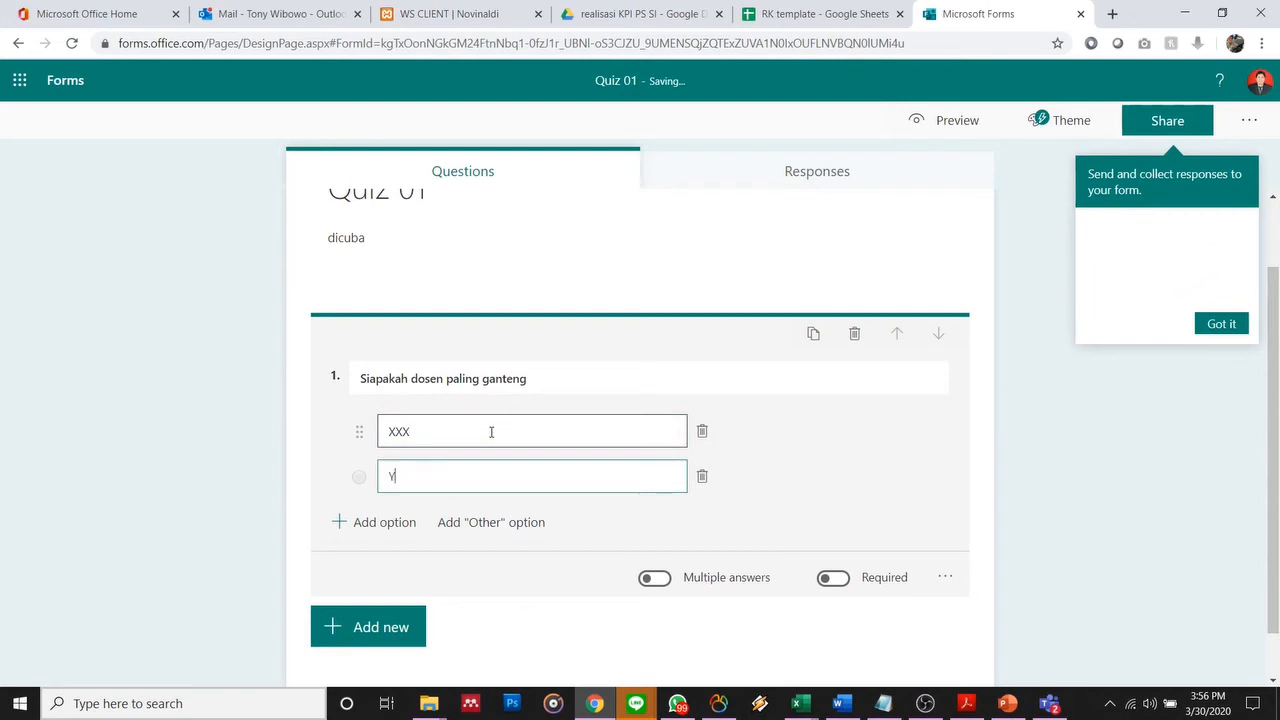
left_click(395, 525)
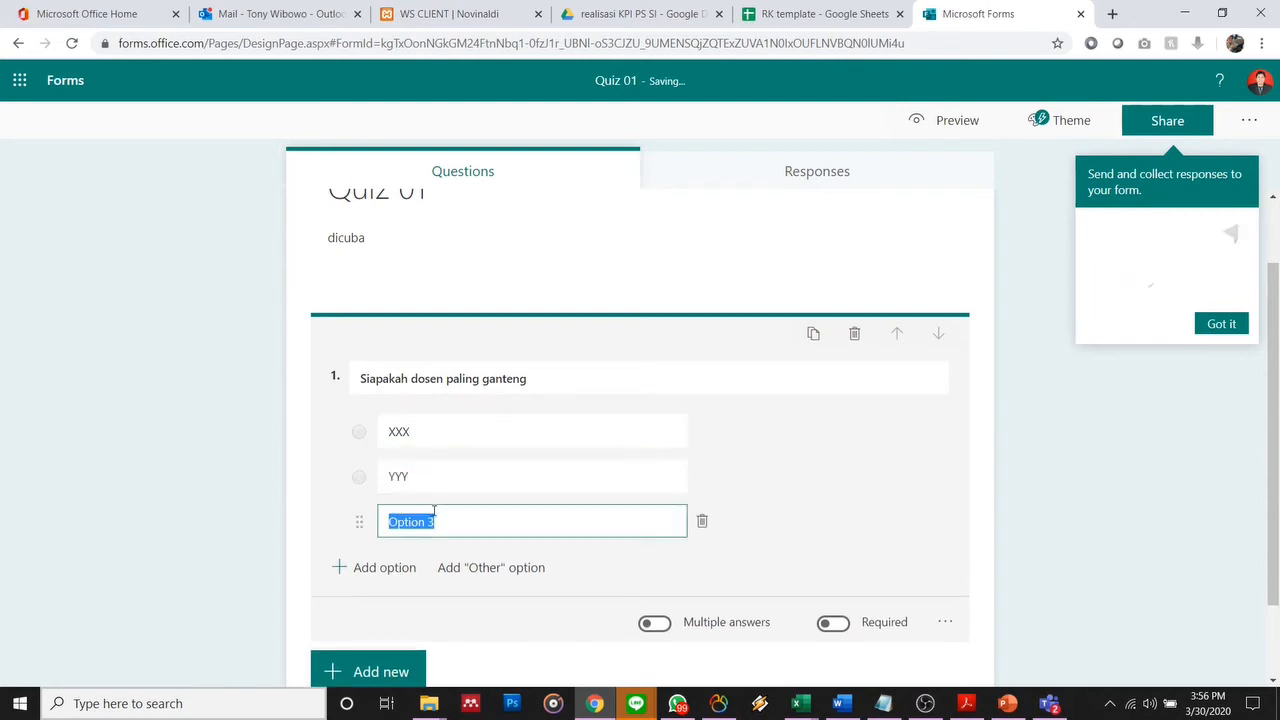
type("ZZZ")
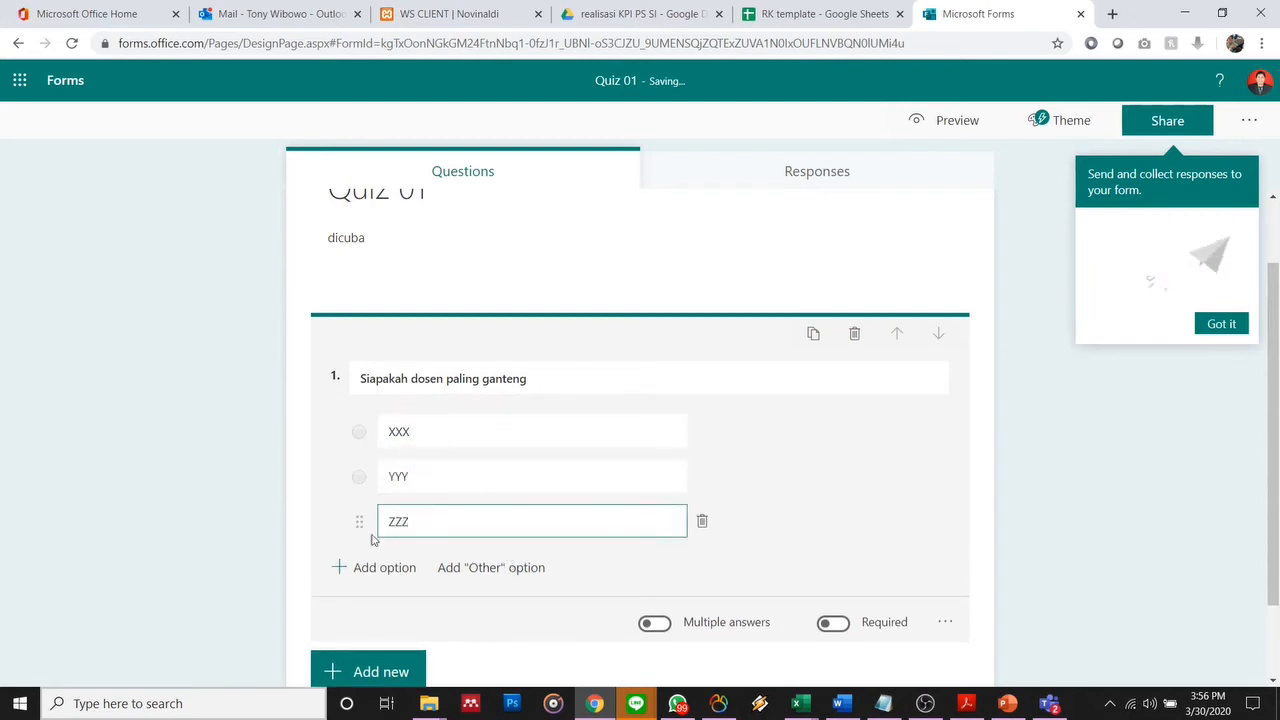
Step: Make the first question required
left_click(358, 480)
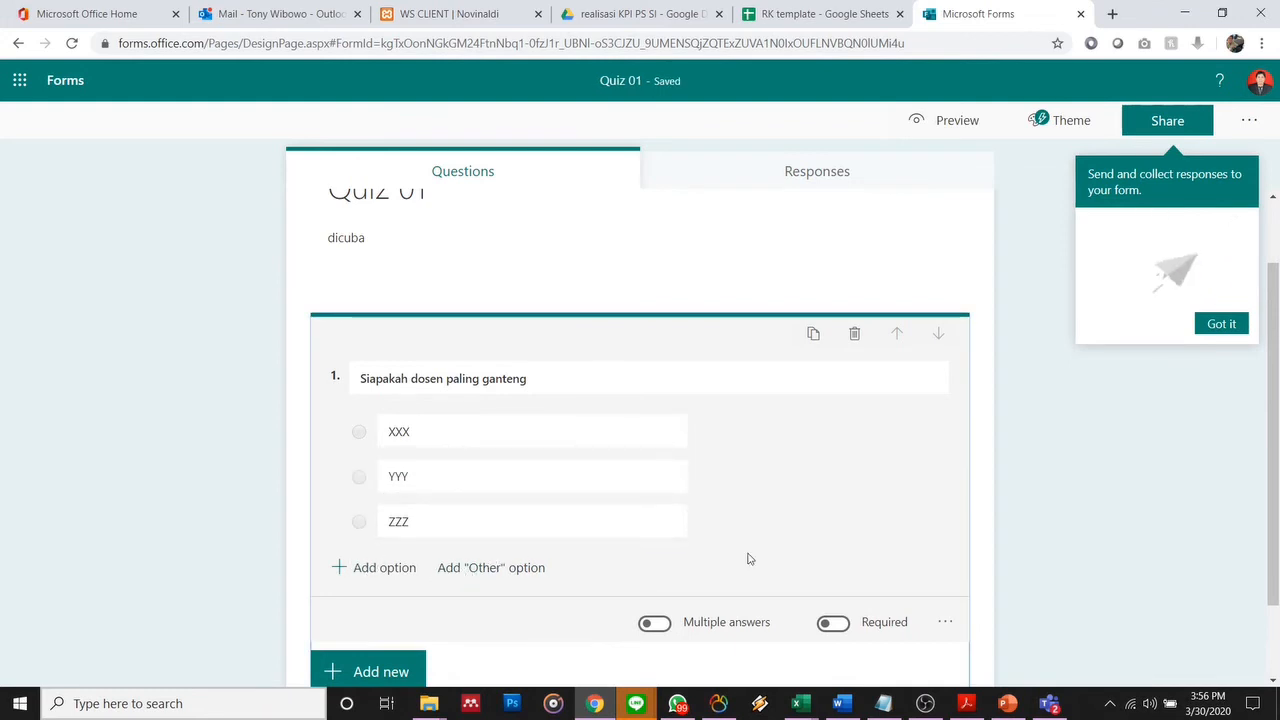
scroll(790, 530, "down", 1)
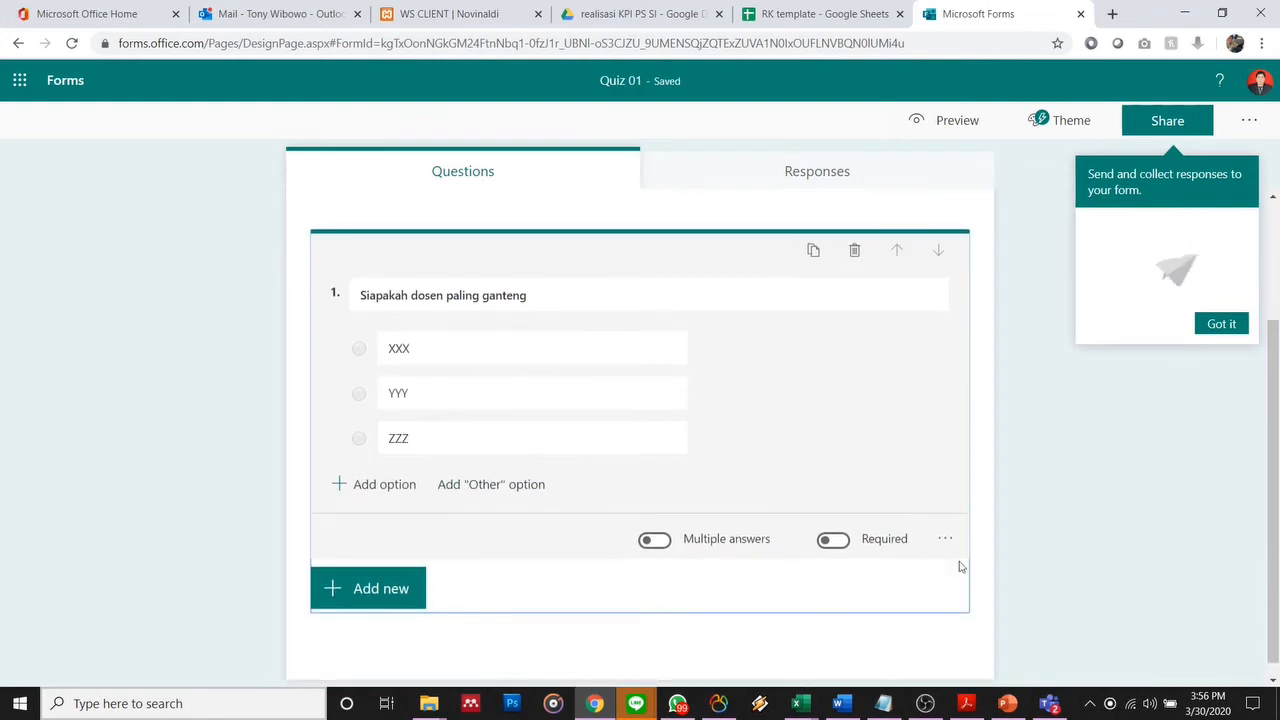
left_click(829, 542)
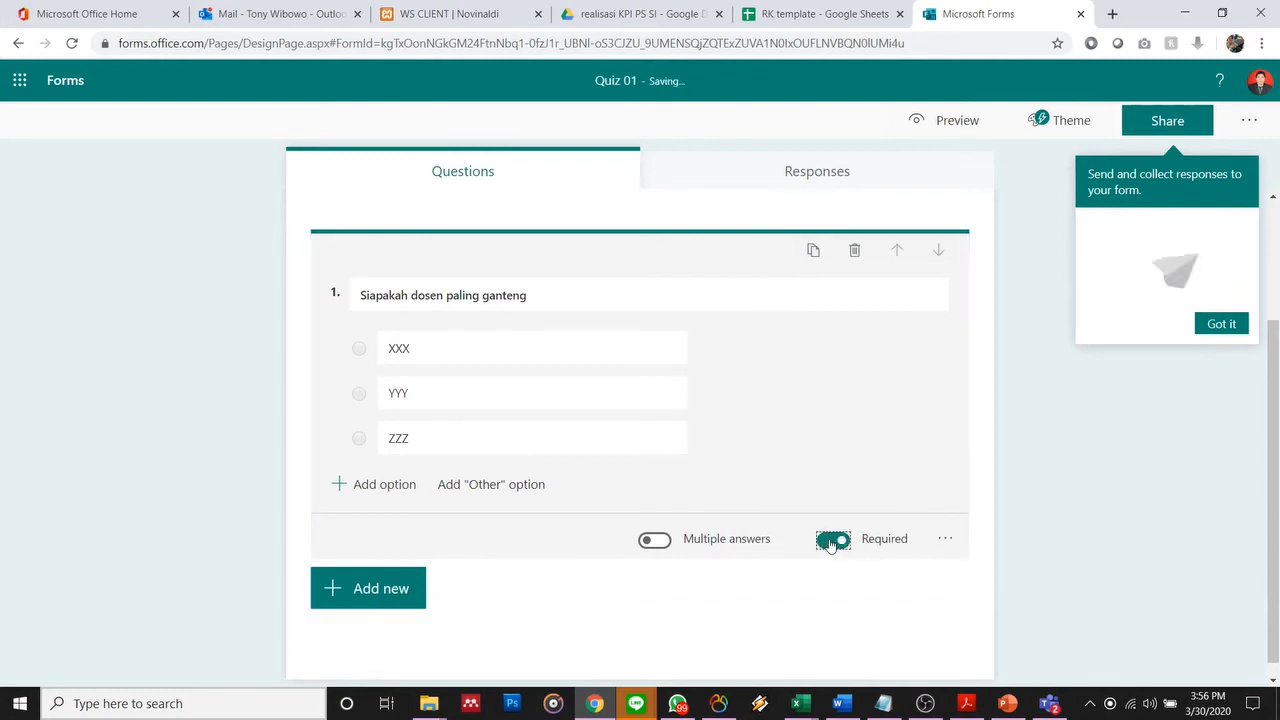
Step: Try to mark a correct answer among the first question's options, and check the question's additional settings
double_click(515, 393)
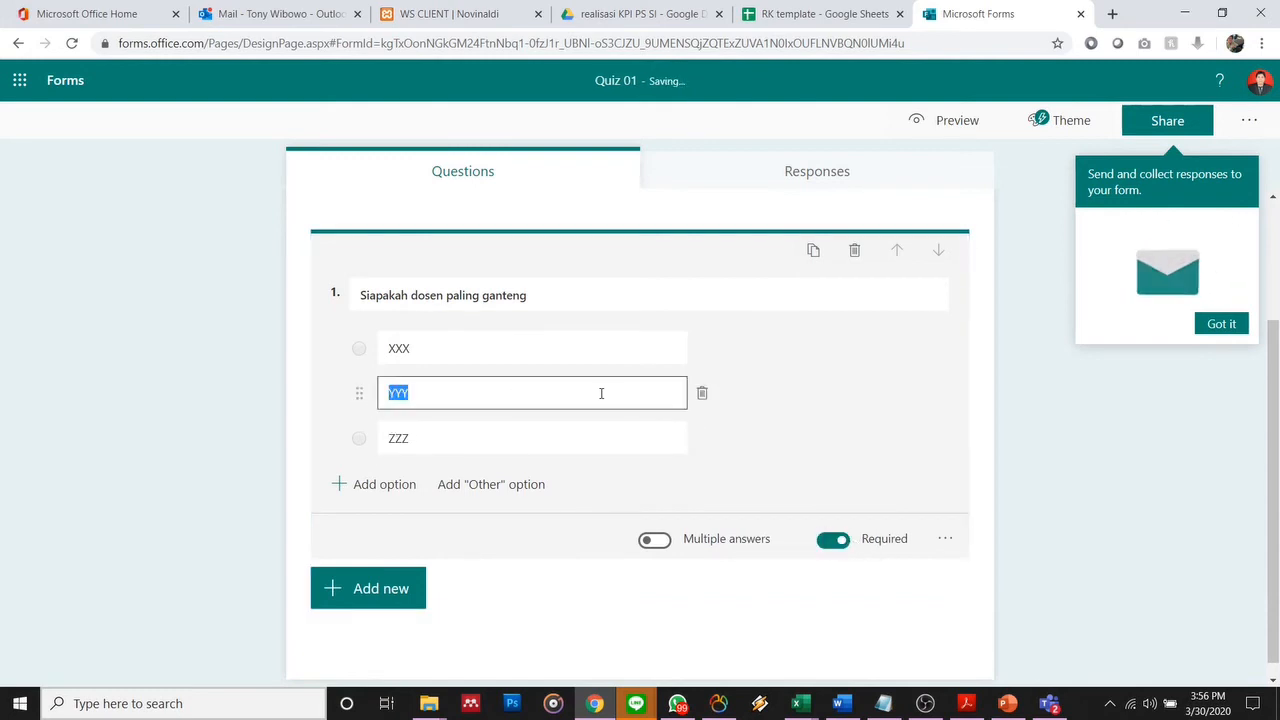
left_click(816, 404)
left_click(395, 586)
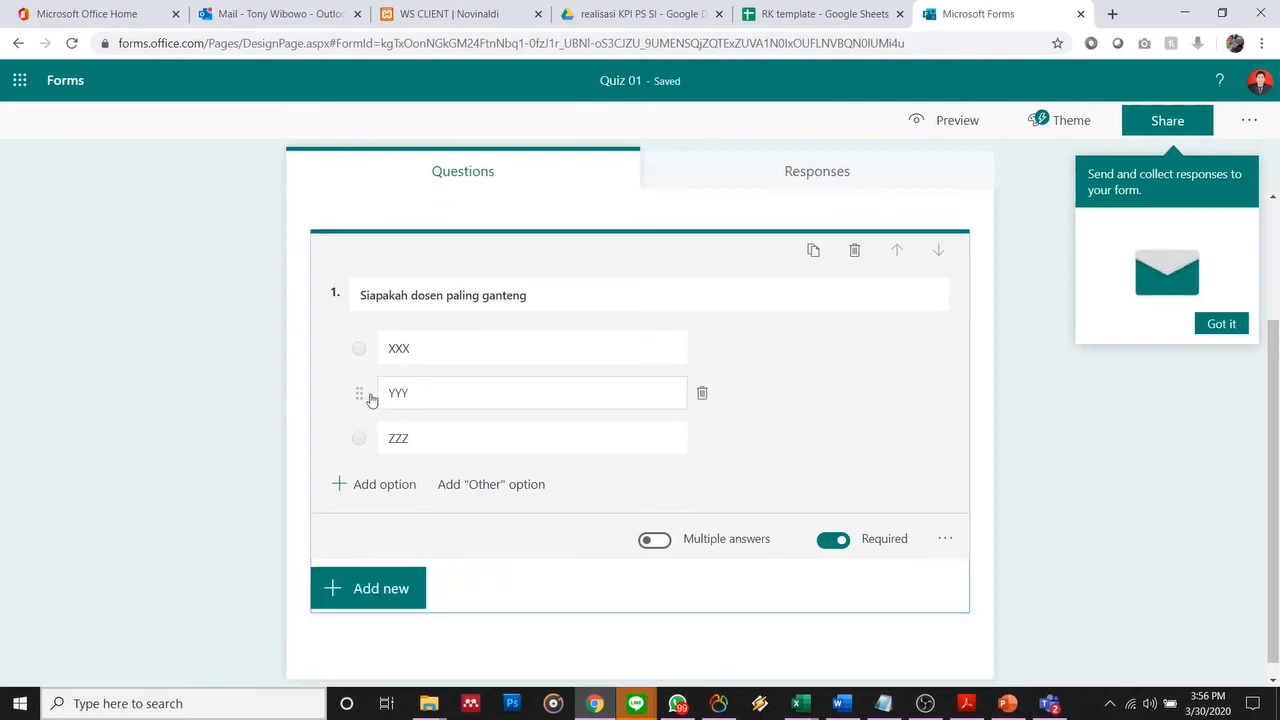
left_click(378, 605)
left_click(560, 390)
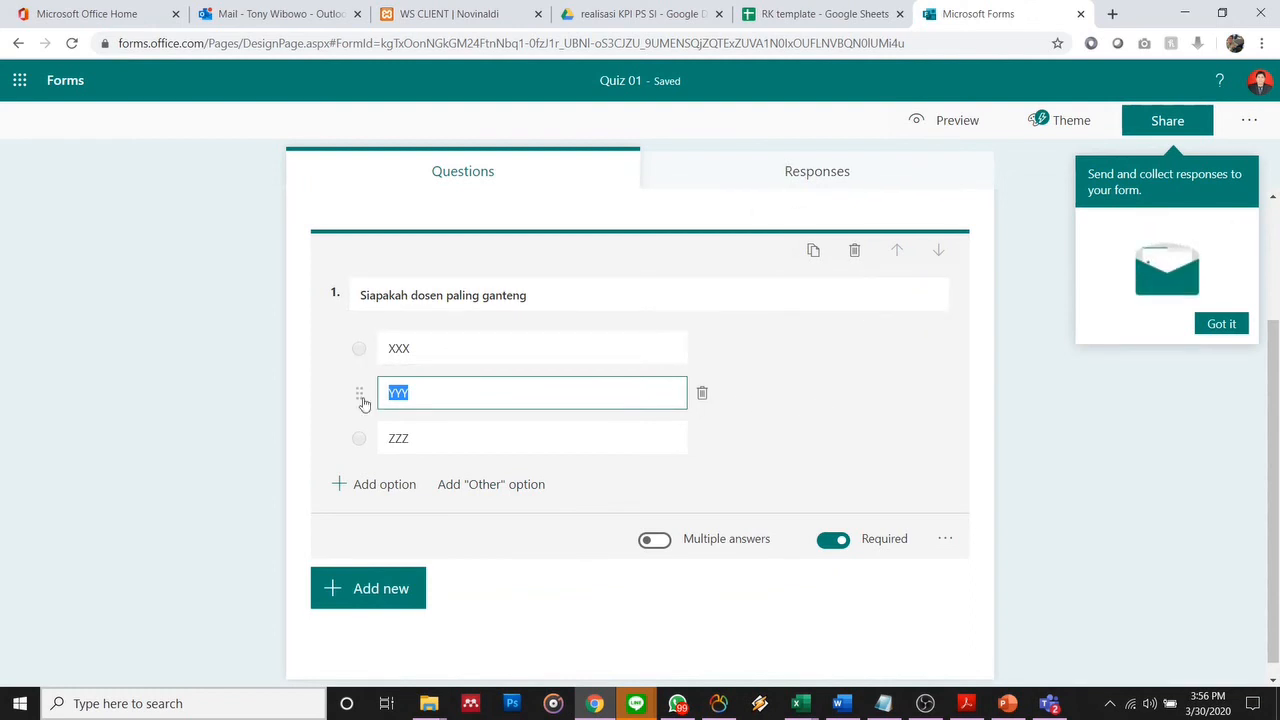
left_click(456, 343)
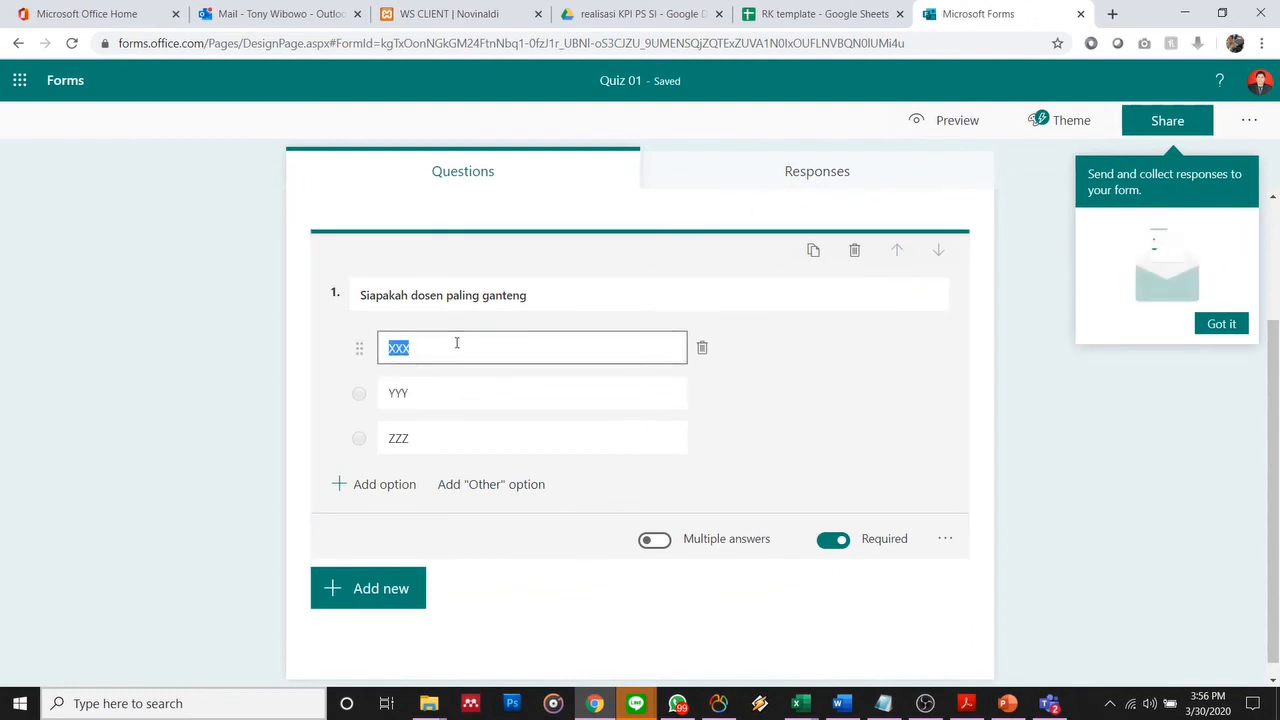
left_click(364, 356)
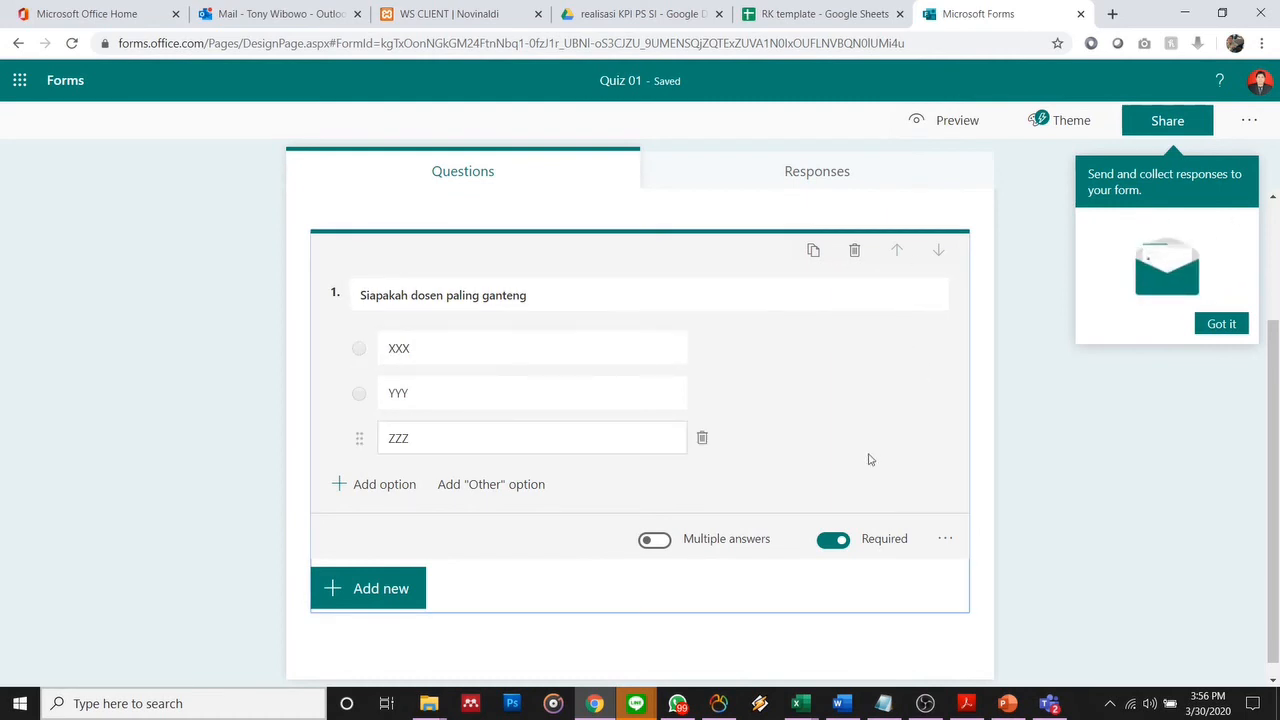
left_click(950, 545)
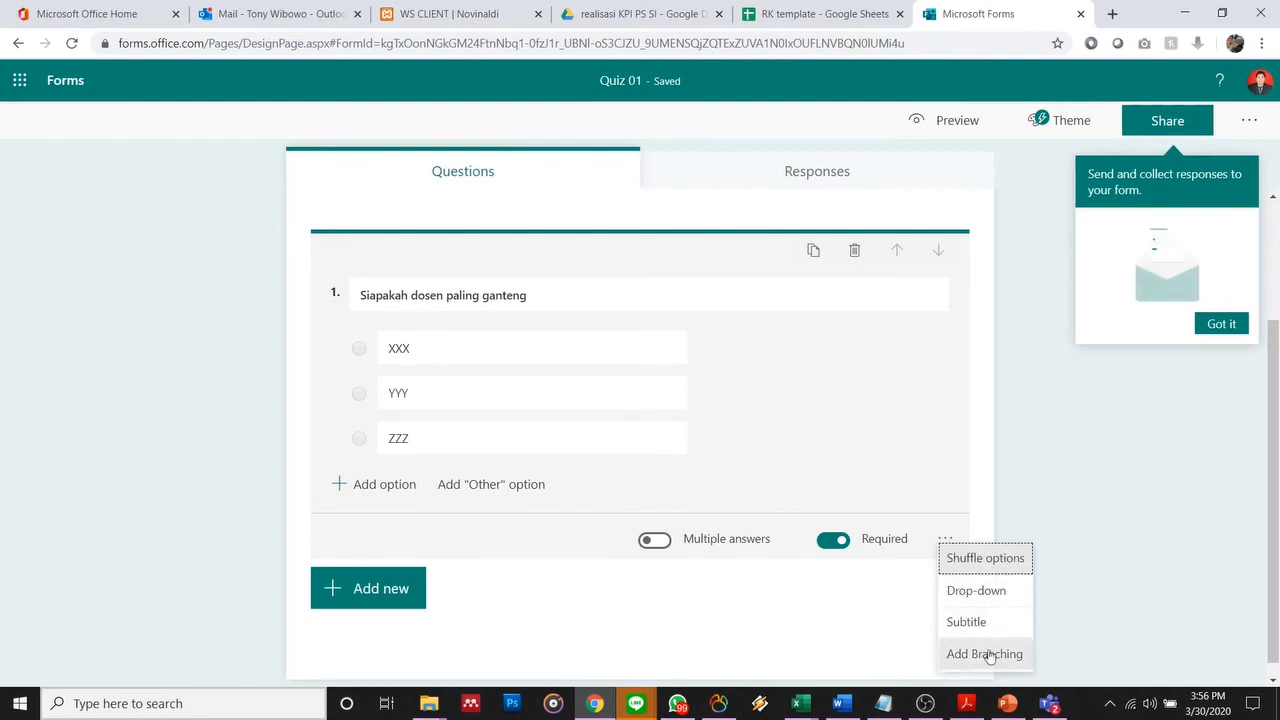
Step: Add a second choice question with the text "Siapakah dosen yang paling galak"
left_click(376, 600)
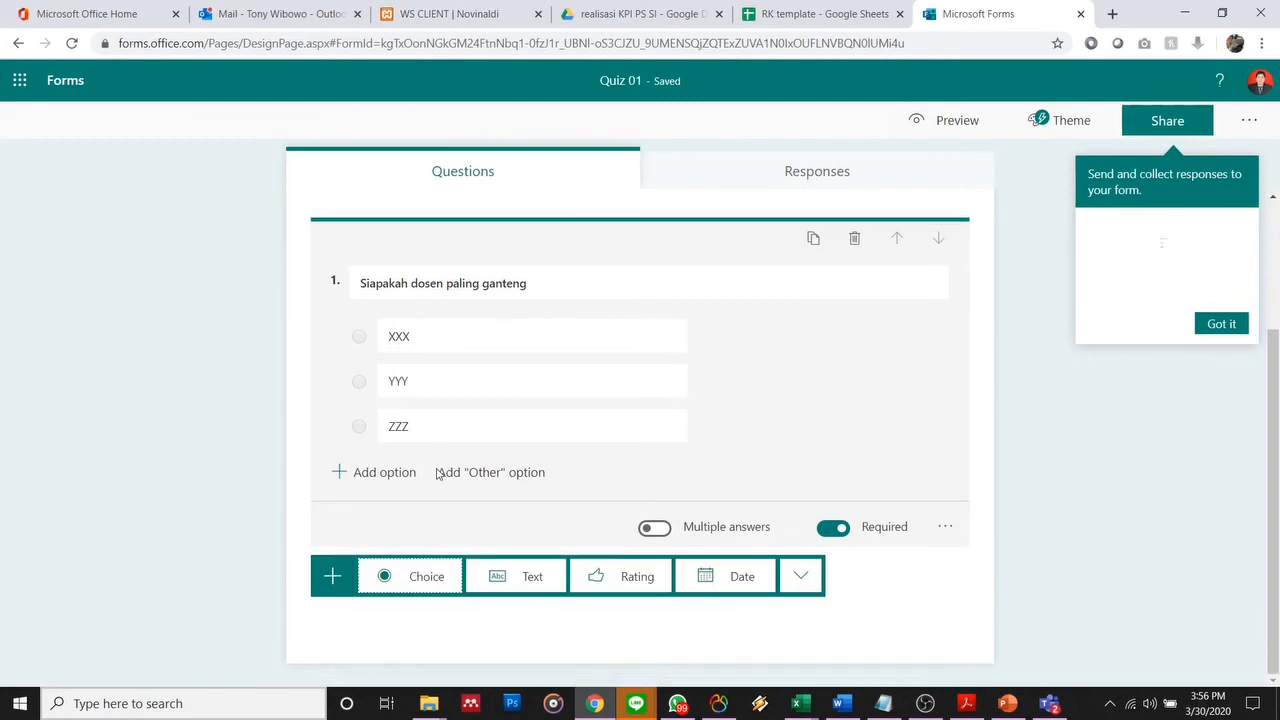
left_click(395, 582)
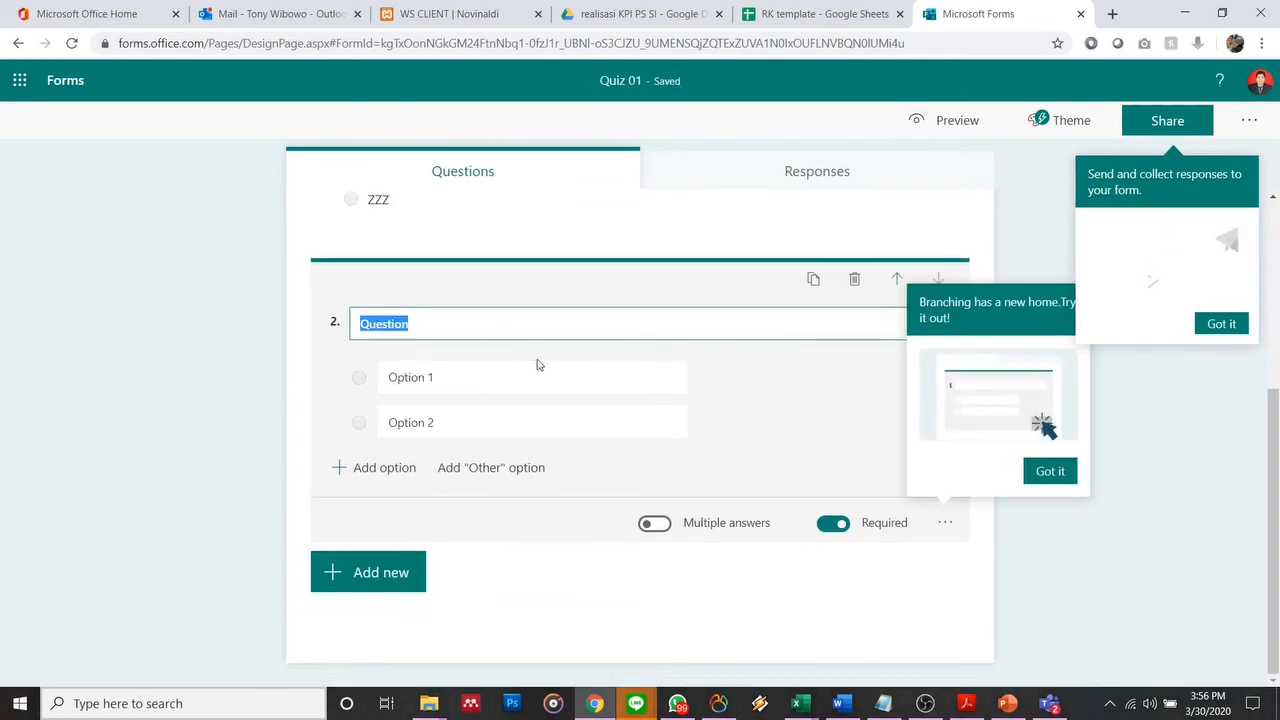
scroll(552, 346, "up", 3)
scroll(573, 323, "down", 3)
type("S")
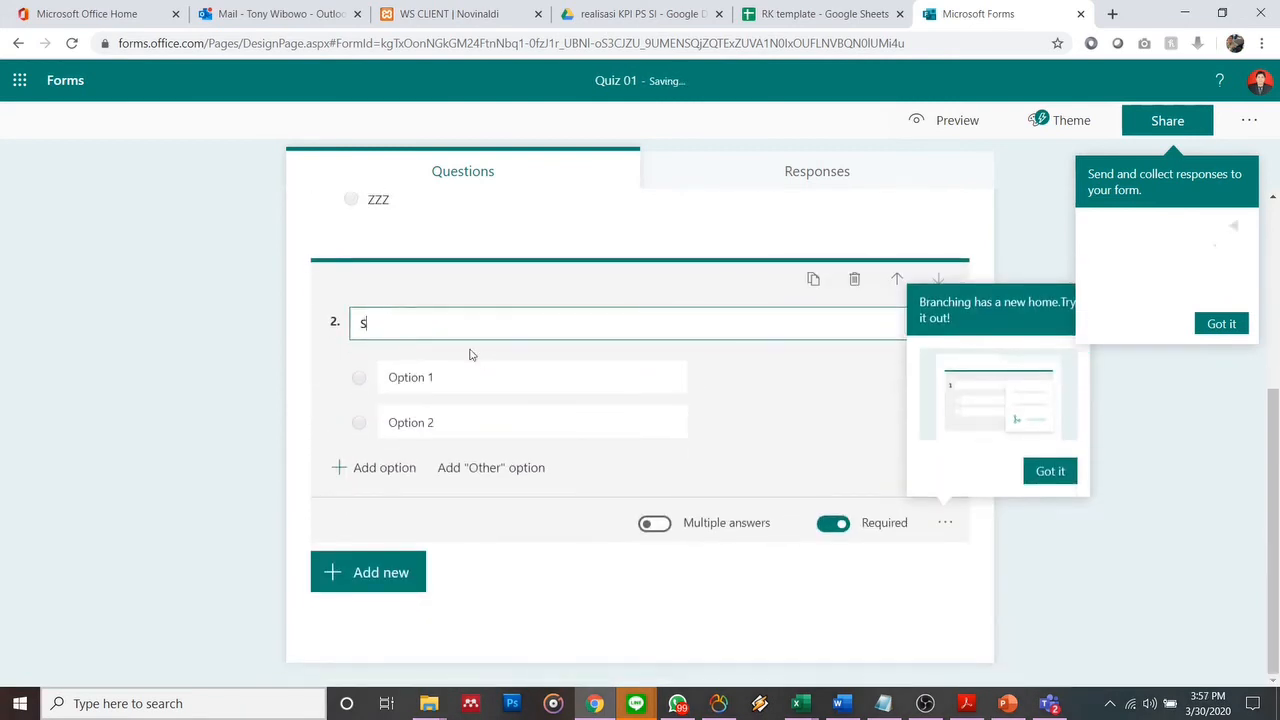
type("iapakah ")
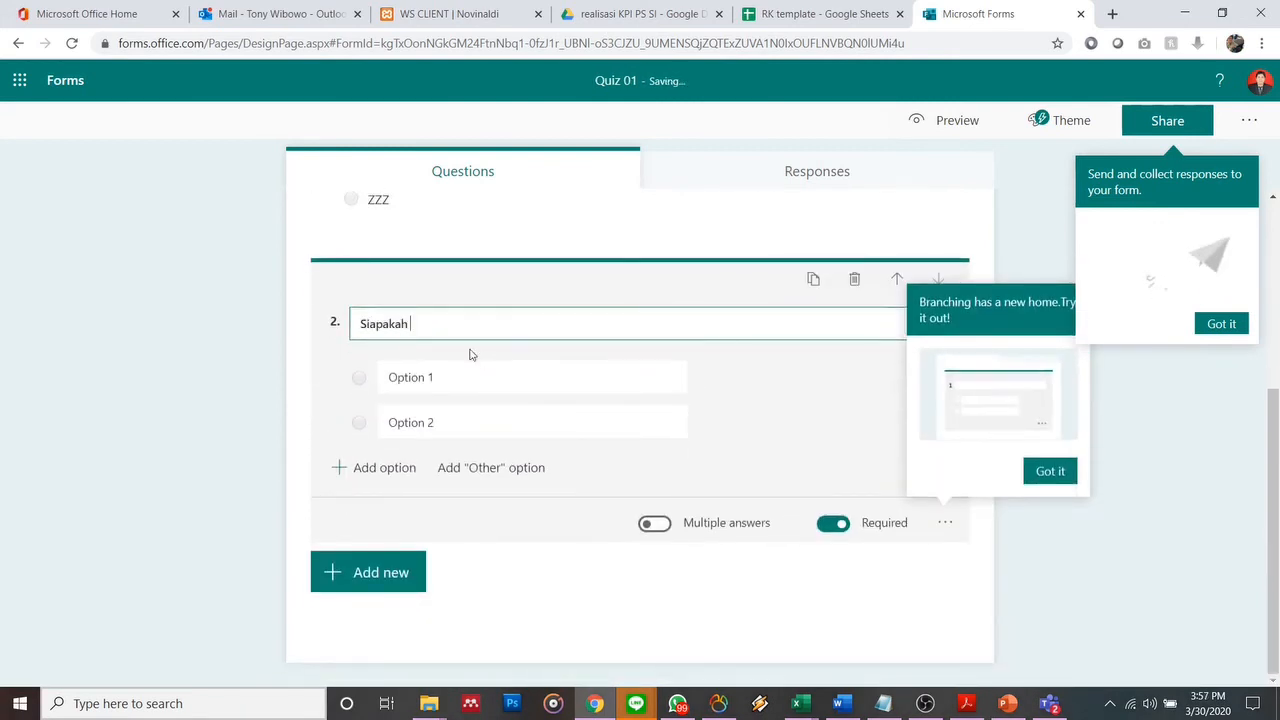
type("dosen yang pali")
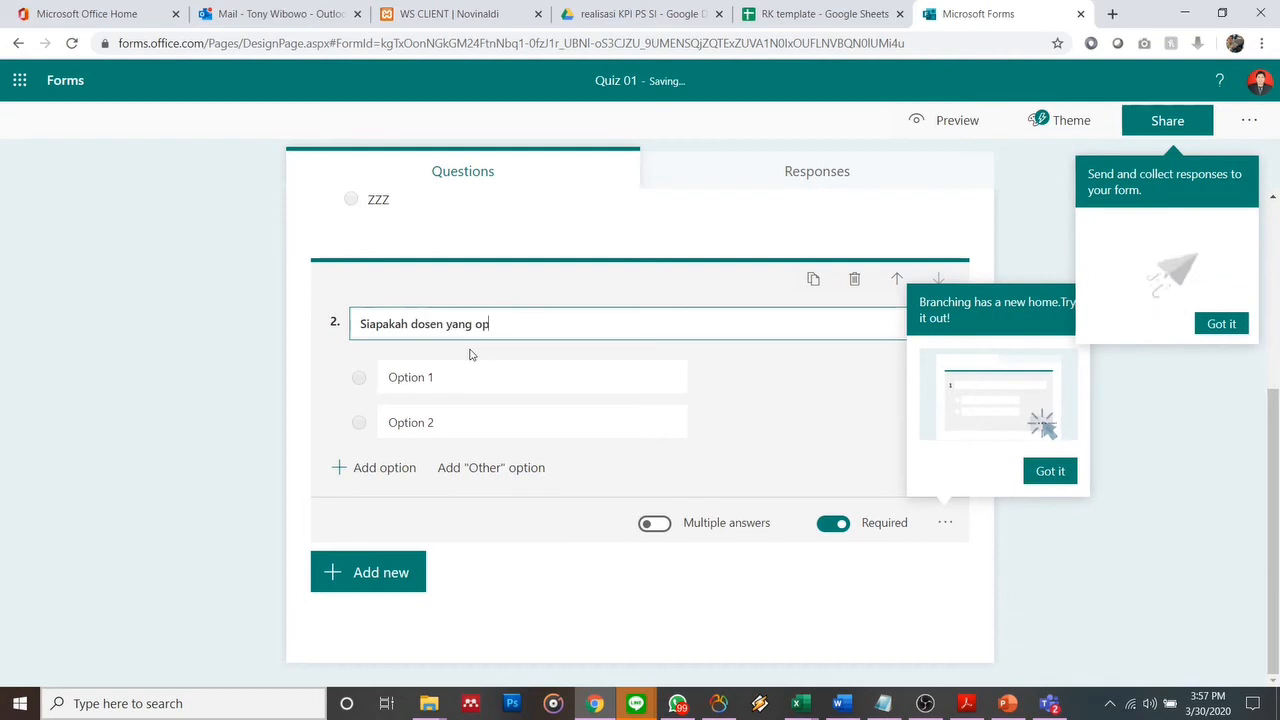
type("ng gala")
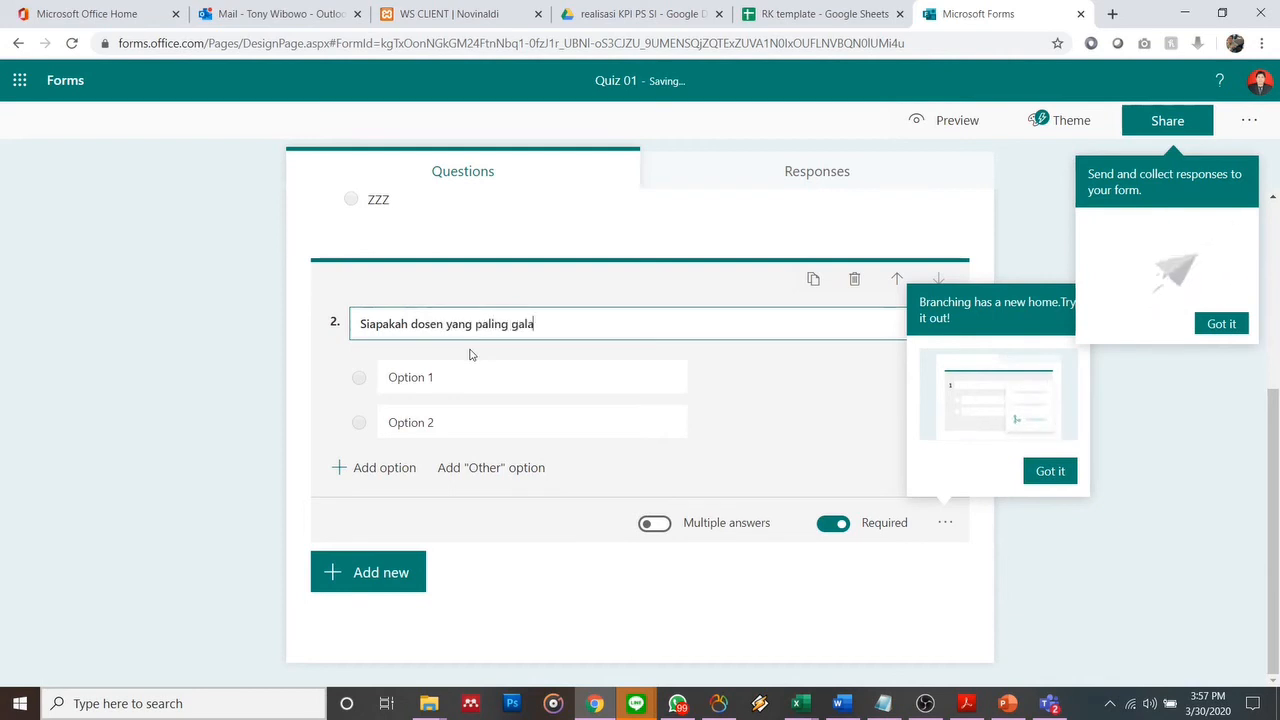
type("k")
Step: Give the second question three answer options: aaa, bbb and ccc
left_click(457, 375)
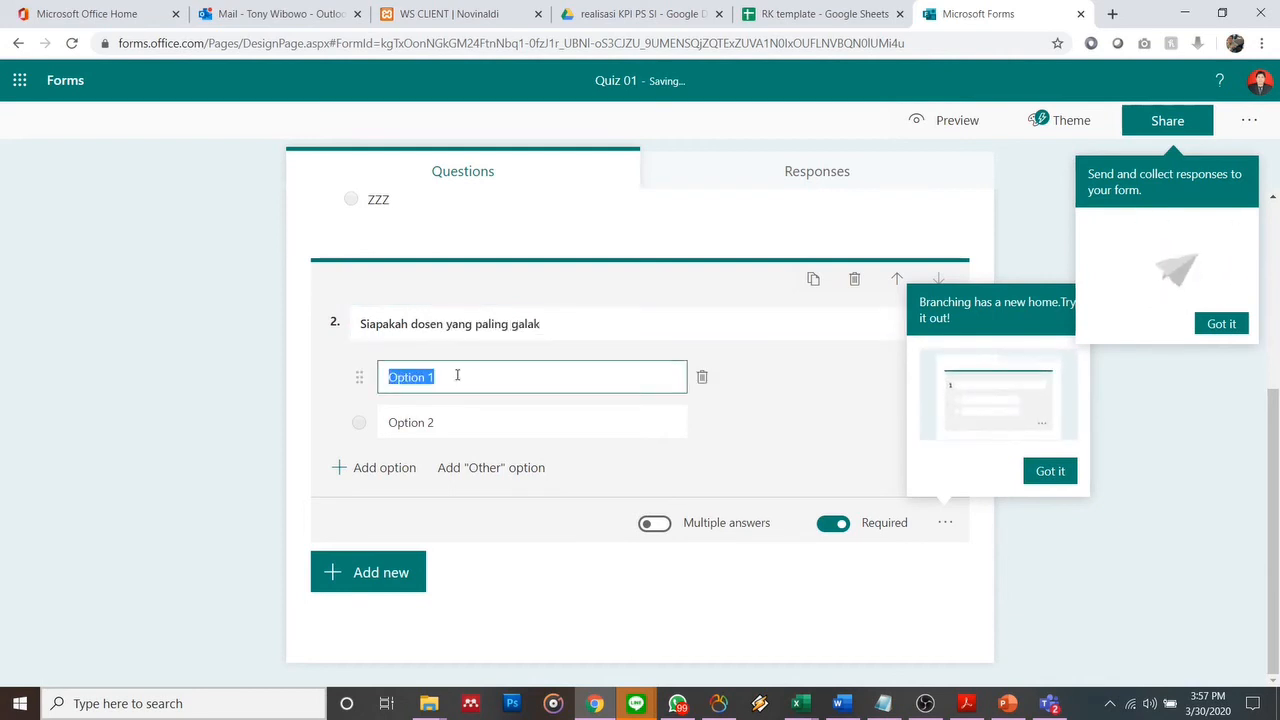
type("aaa")
left_click(436, 420)
type("bbb")
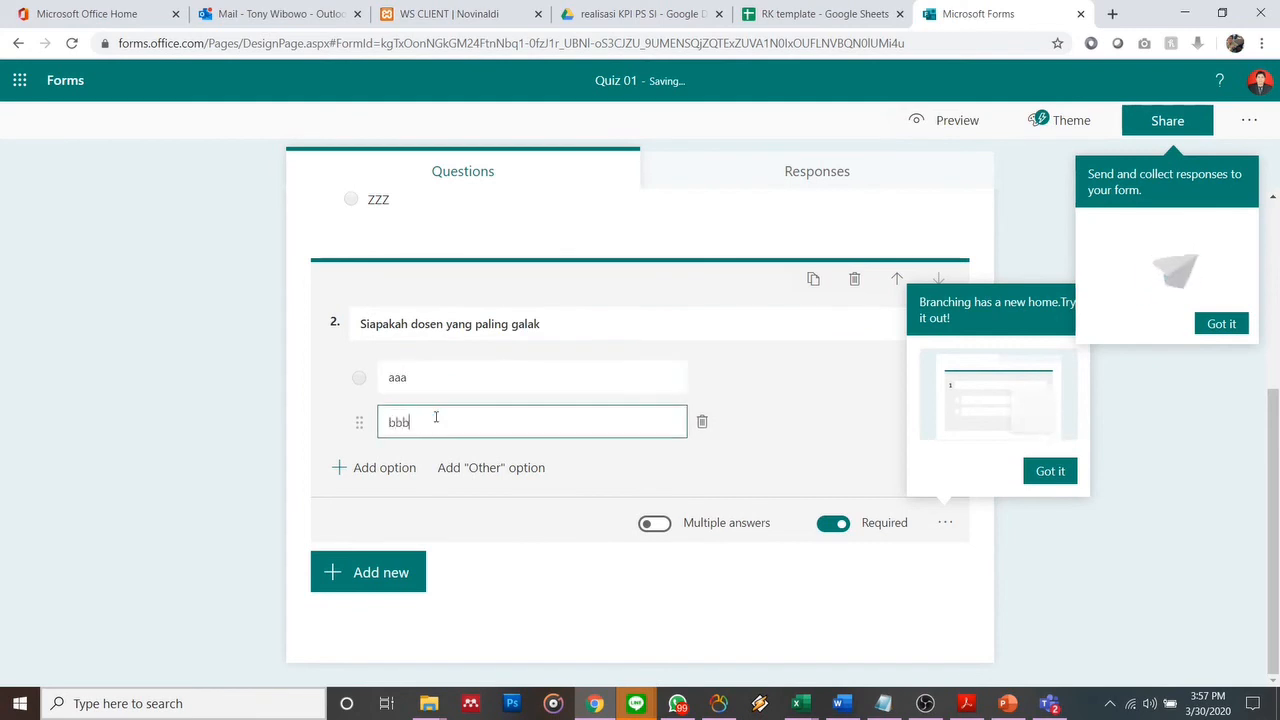
left_click(372, 467)
type("ccc")
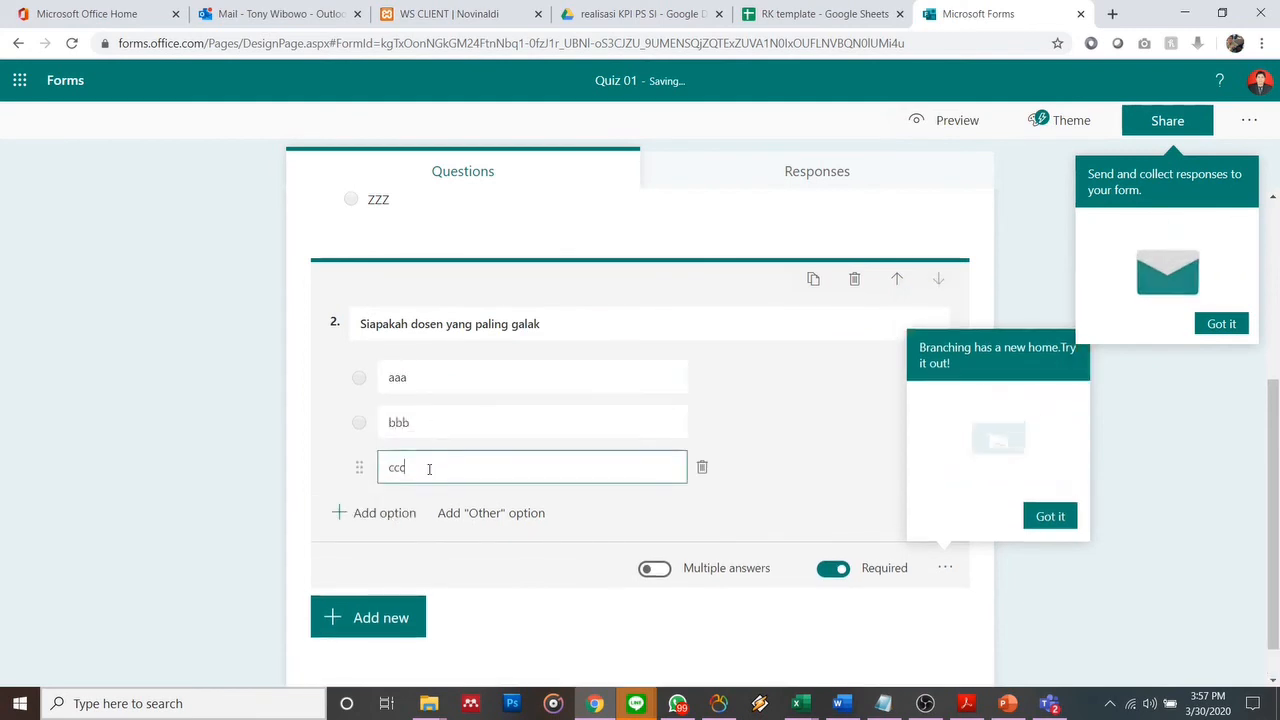
Step: Add a fourth option dddd and an "Other" option to the second question, and allow multiple answers
left_click(352, 513)
type("dddd")
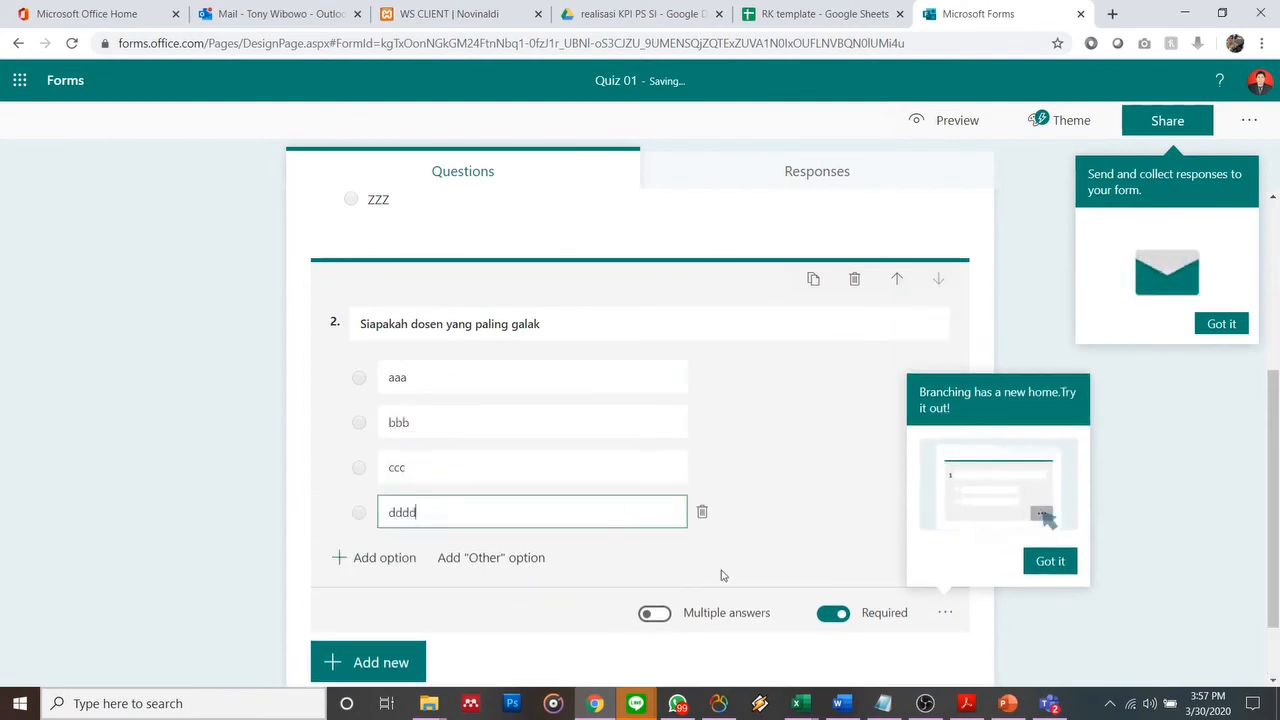
left_click(517, 558)
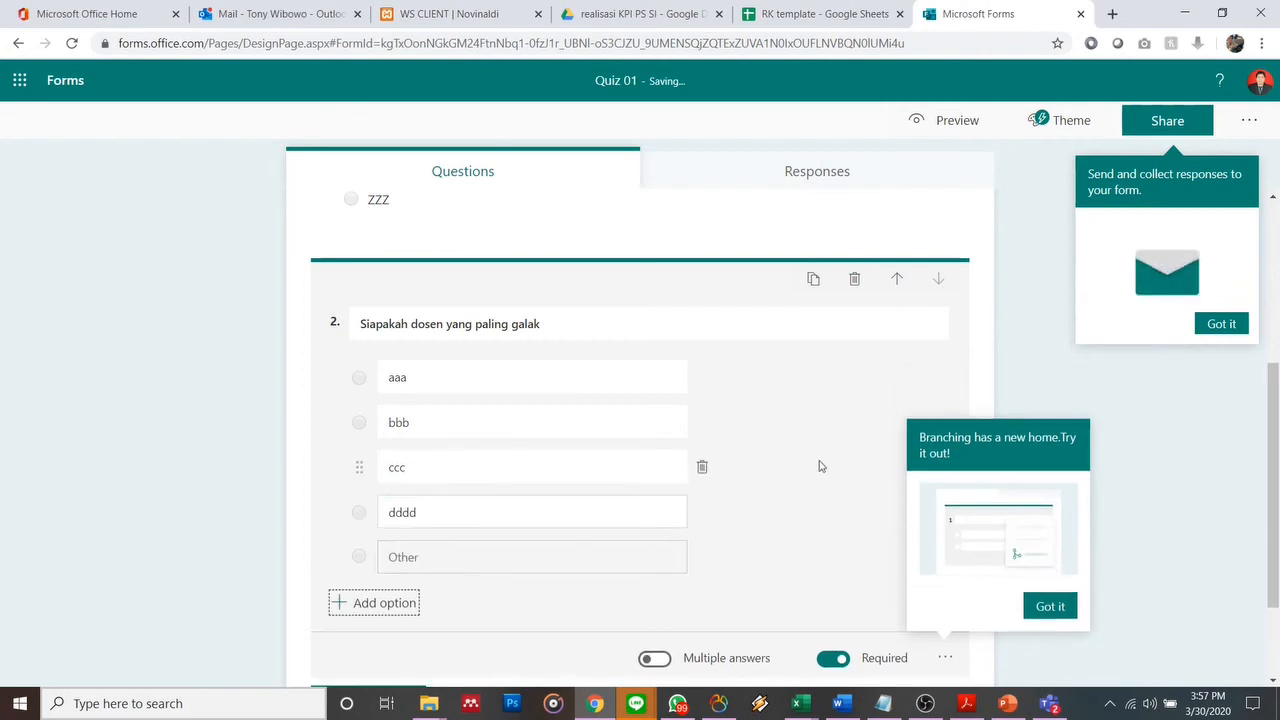
scroll(820, 463, "down", 2)
scroll(820, 572, "up", 1)
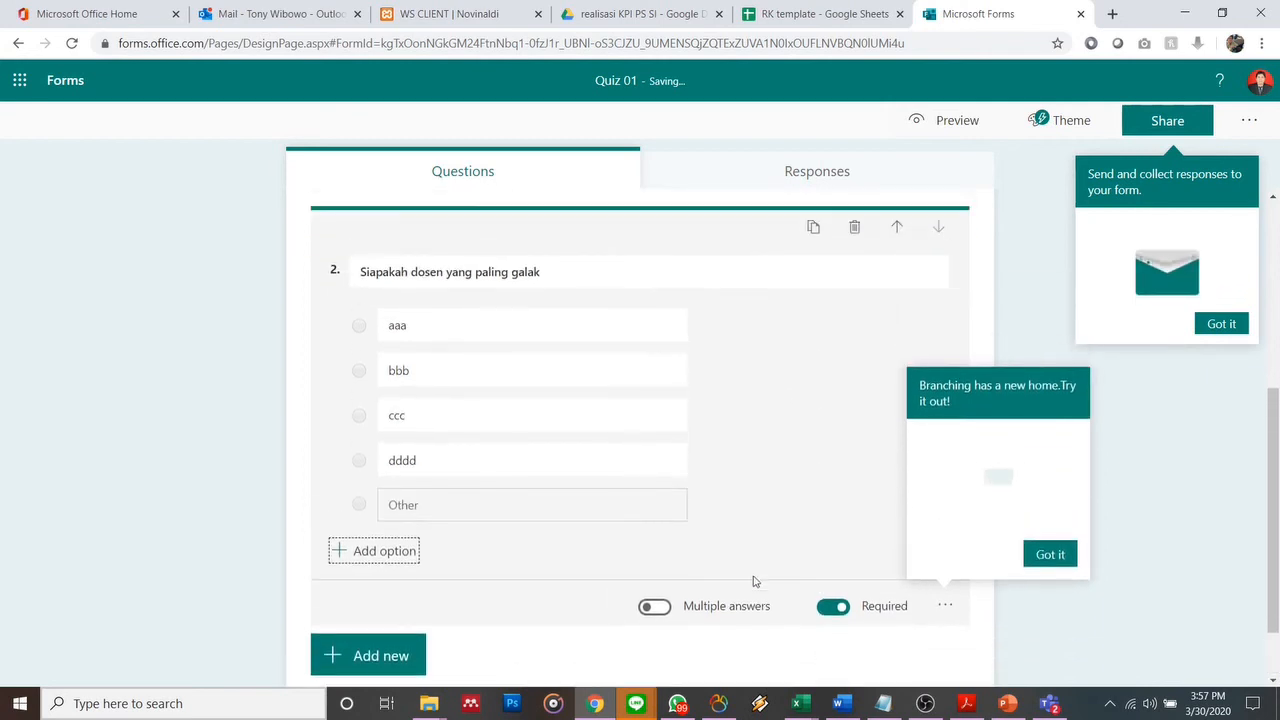
left_click(657, 607)
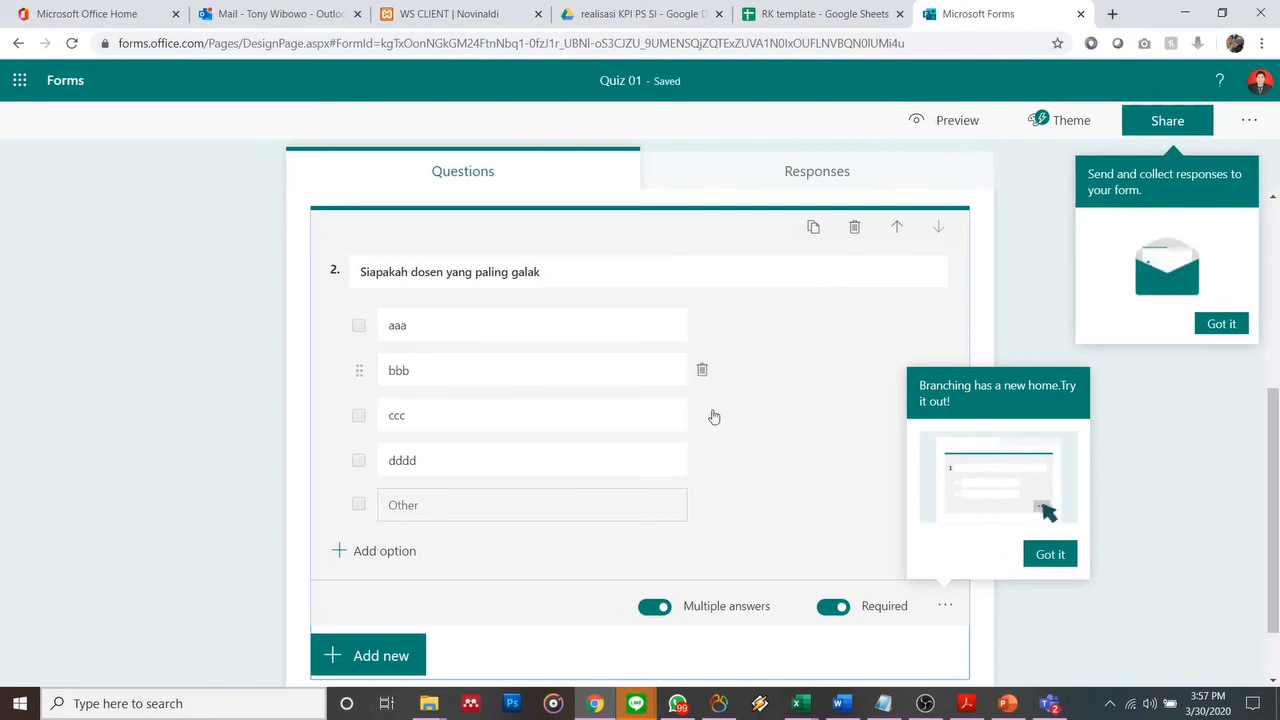
Step: Copy the quiz's response link from the sharing options, then generate and copy a collaboration link for viewing and editing
left_click(1167, 120)
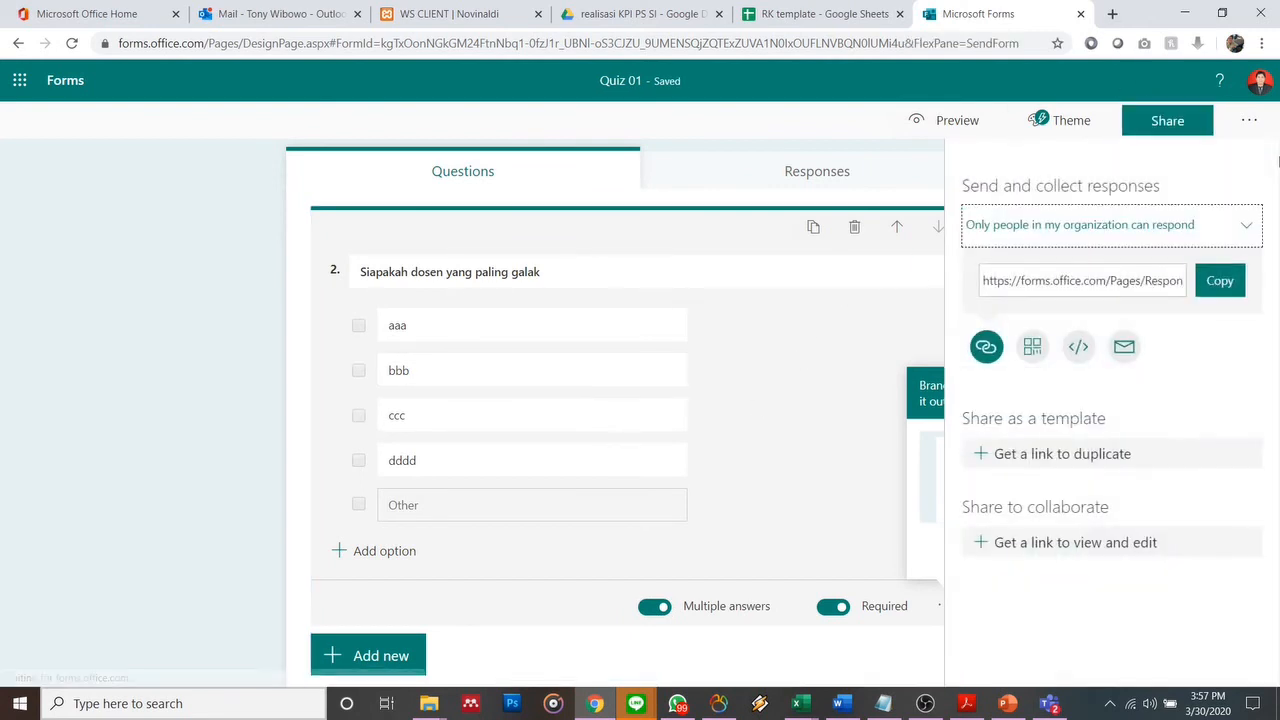
left_click(1218, 282)
left_click(1220, 282)
key("alt+Tab")
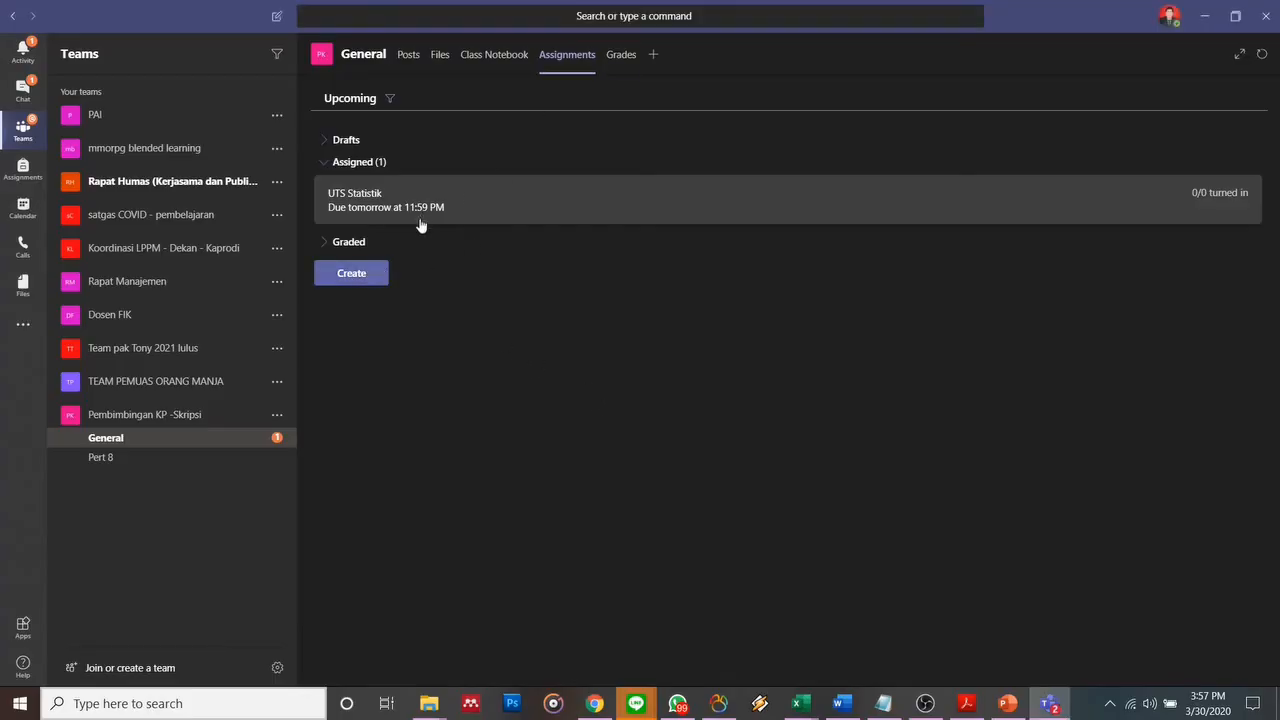
key("alt+Tab")
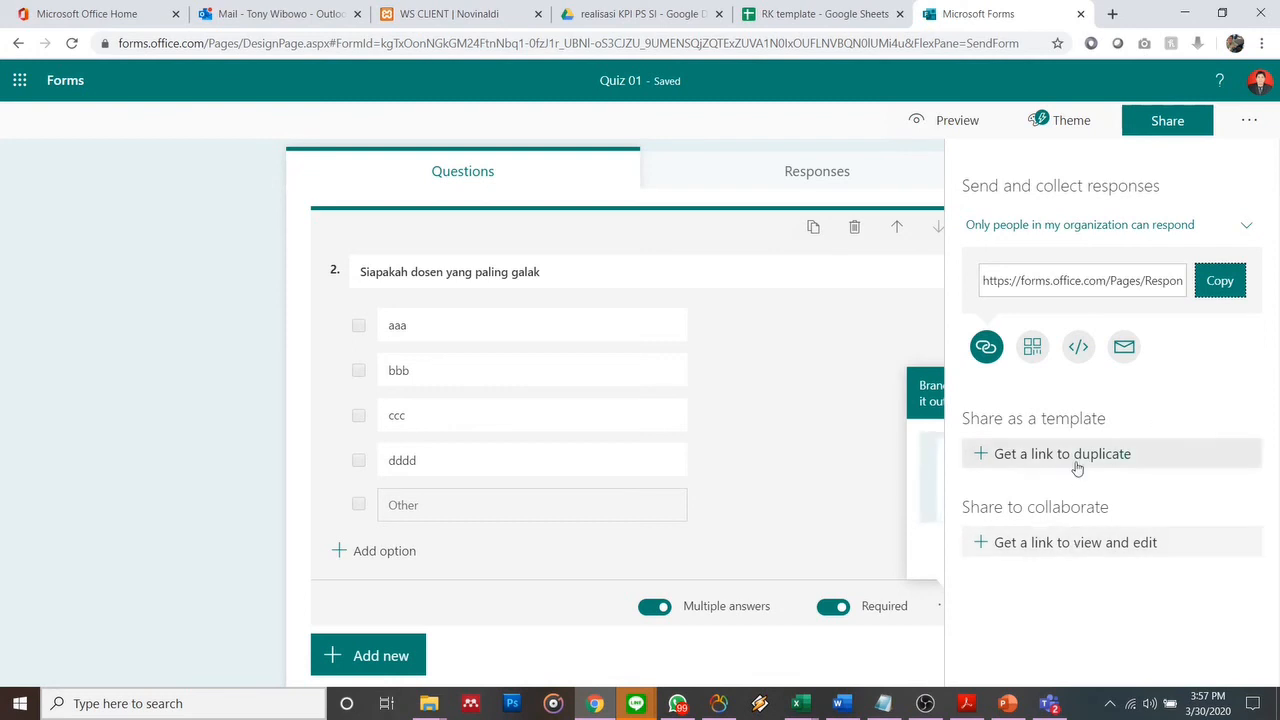
left_click(1083, 552)
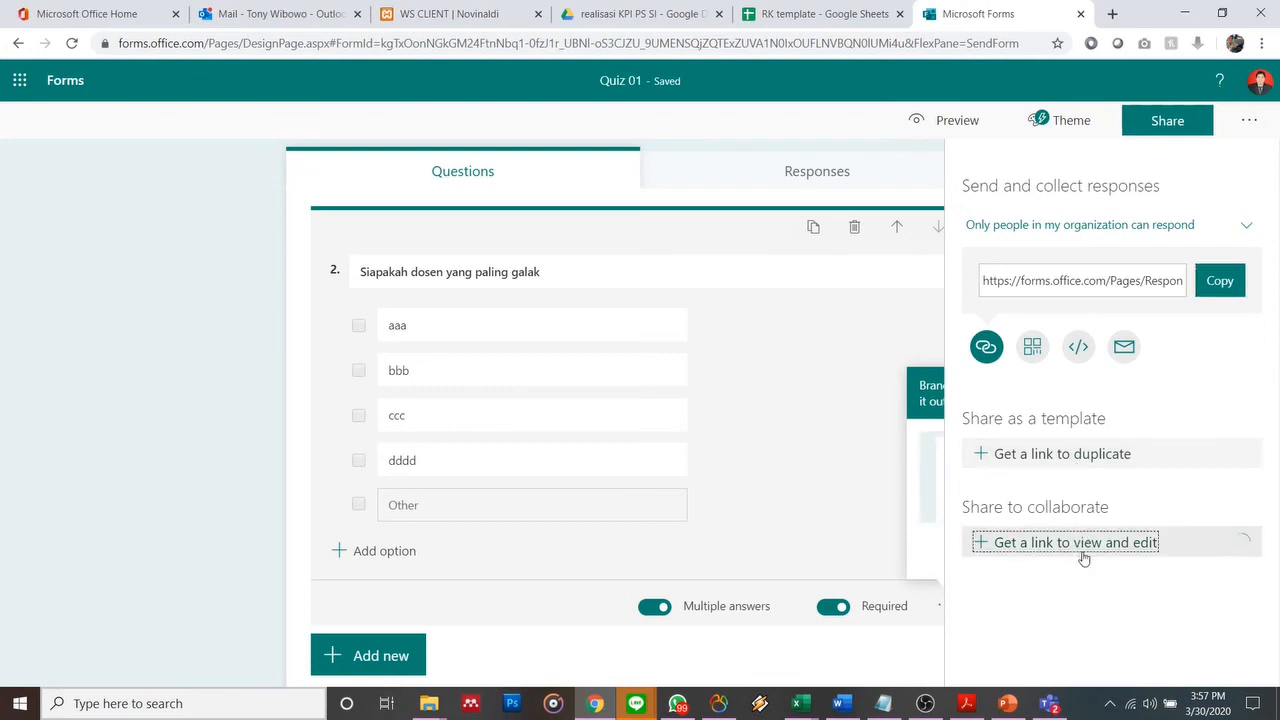
left_click(1198, 601)
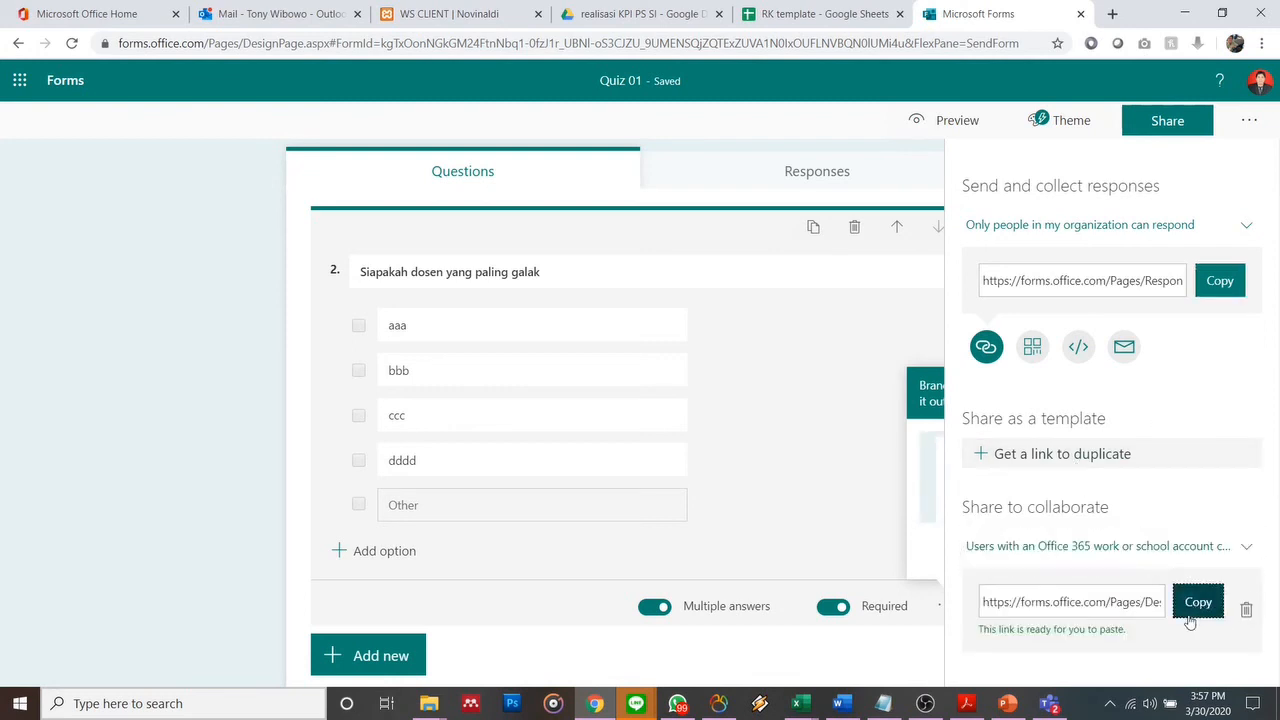
Step: Switch to Microsoft Teams, create a quiz assignment from the Quiz 01 form, and assign it to the class
key("alt+Tab")
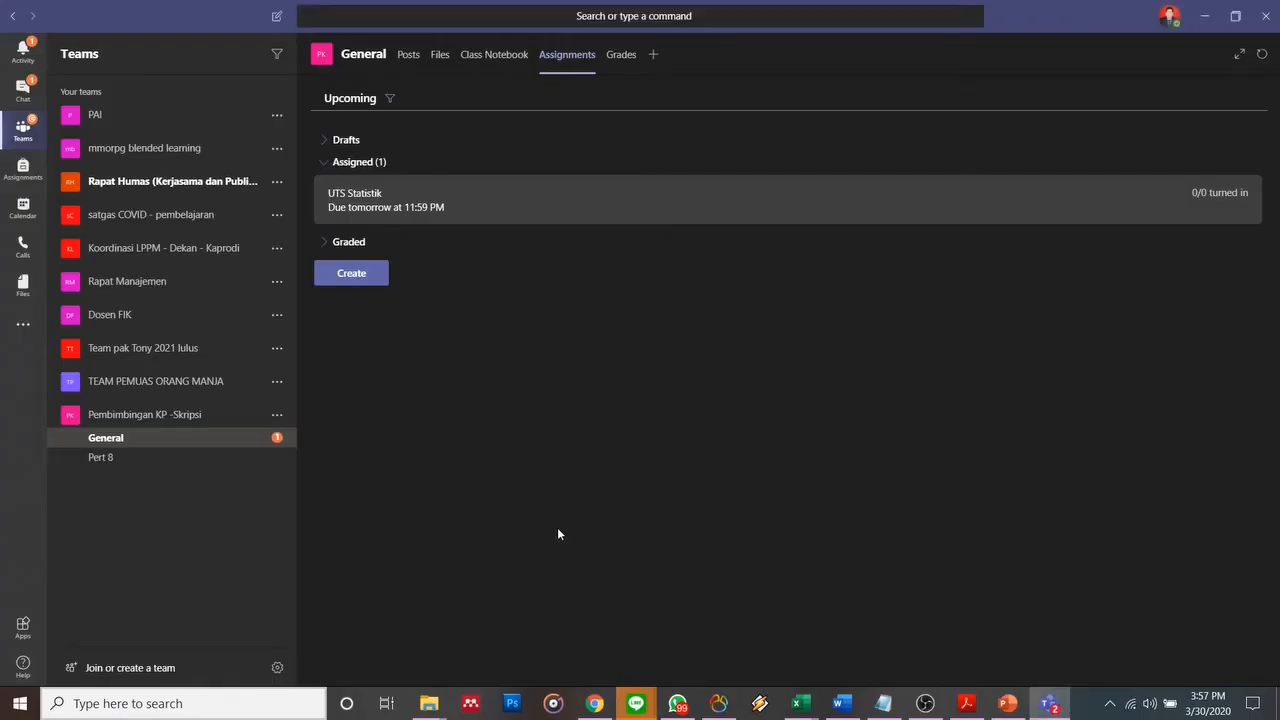
left_click(364, 279)
left_click(400, 219)
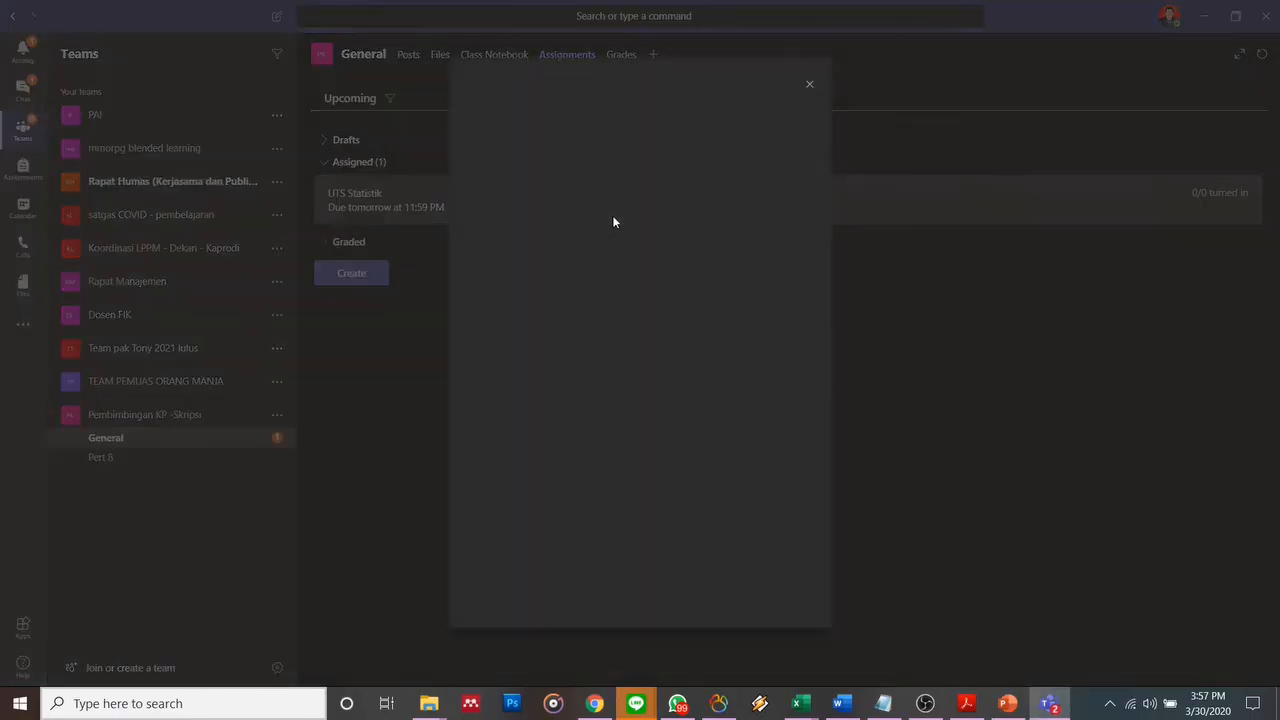
left_click(624, 239)
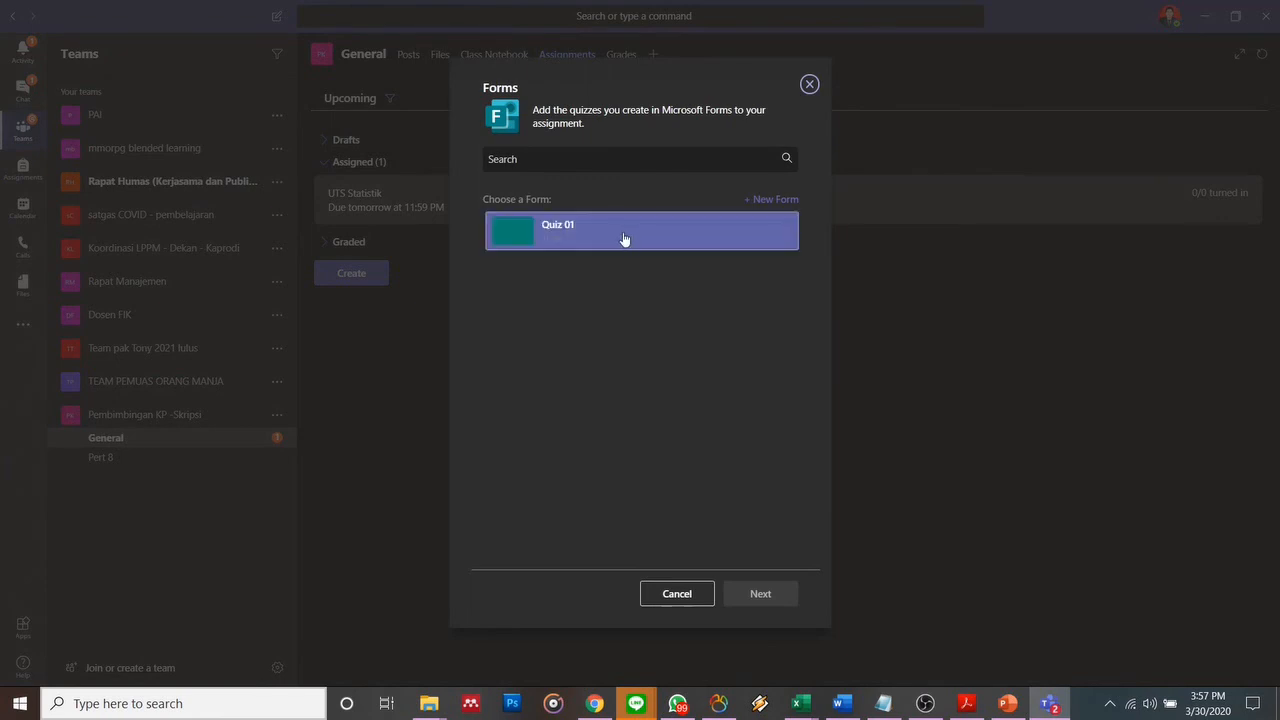
left_click(766, 594)
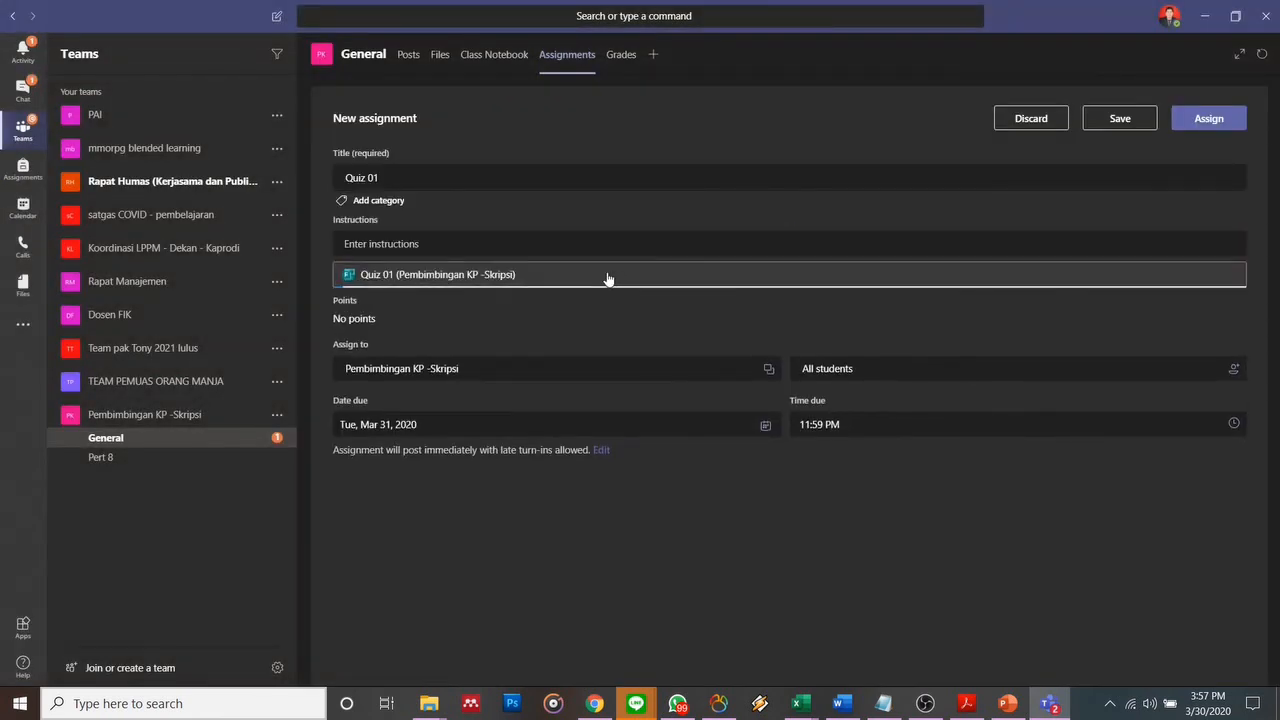
left_click(1208, 118)
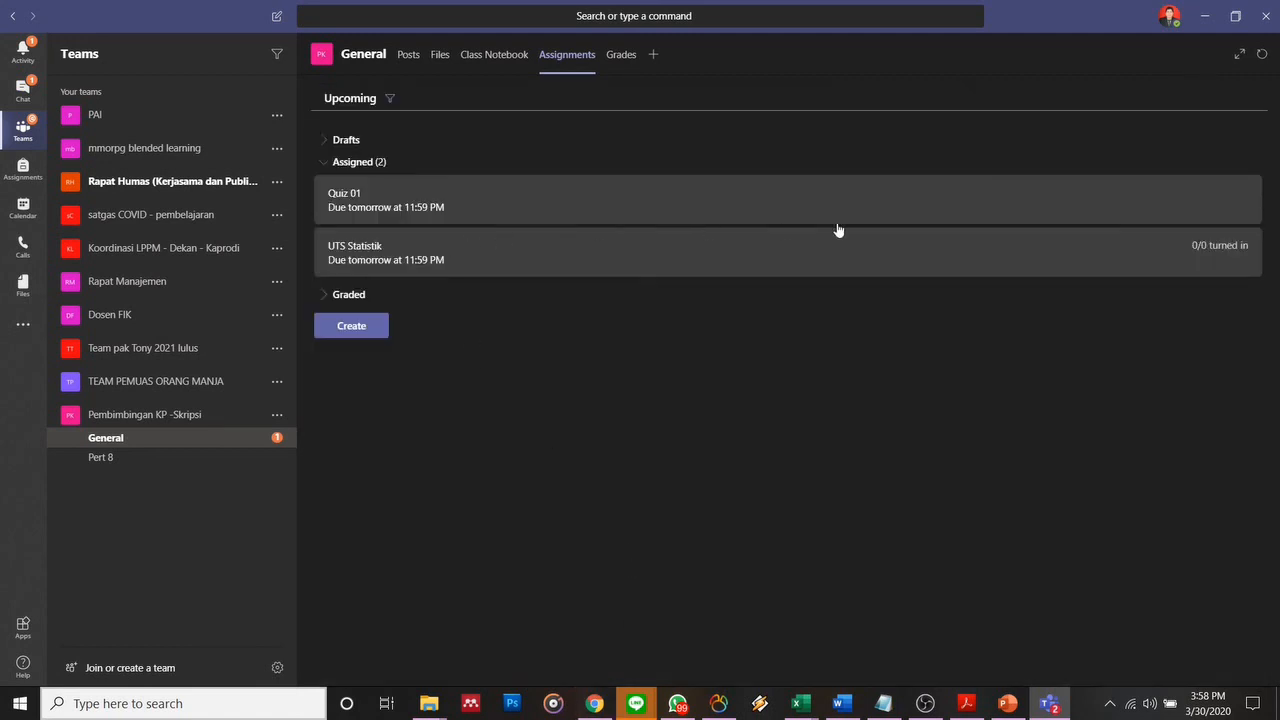
Step: Review the grading page of the Quiz 01 assignment and return to the assignments list
left_click(381, 196)
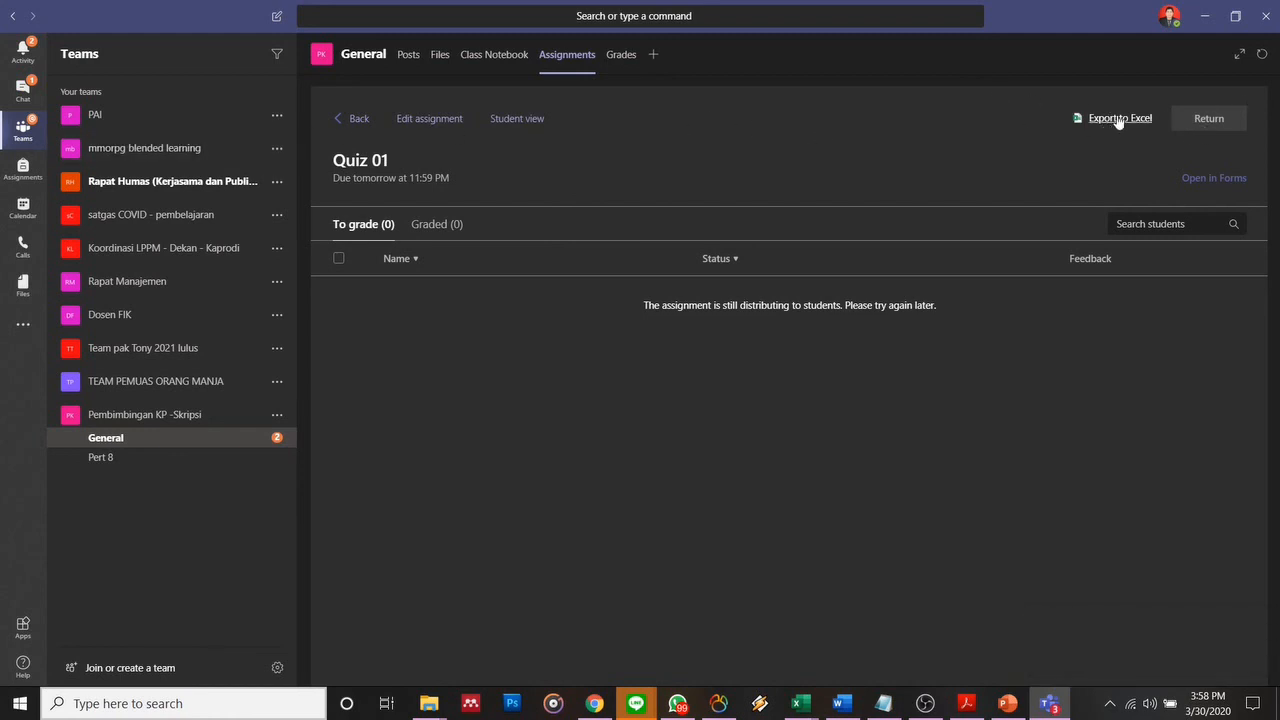
left_click(355, 118)
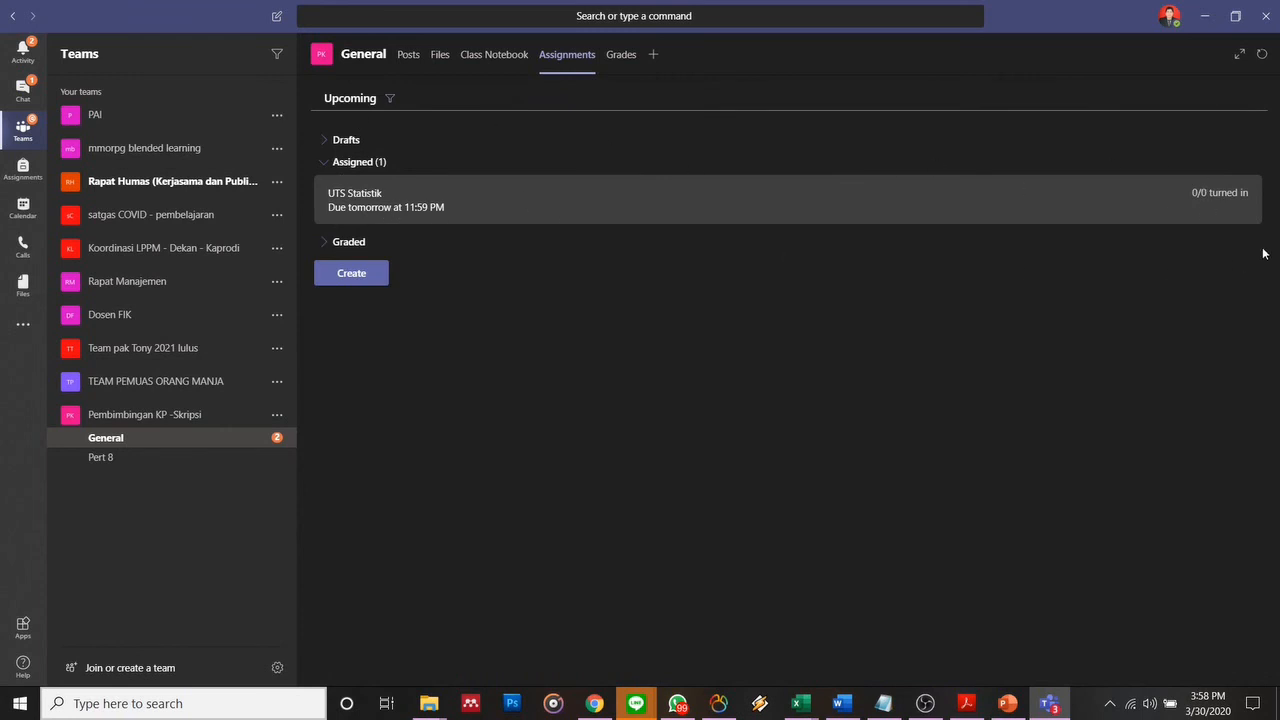
Step: Open the UTS Statistik assignment for editing and delete it
left_click(1199, 219)
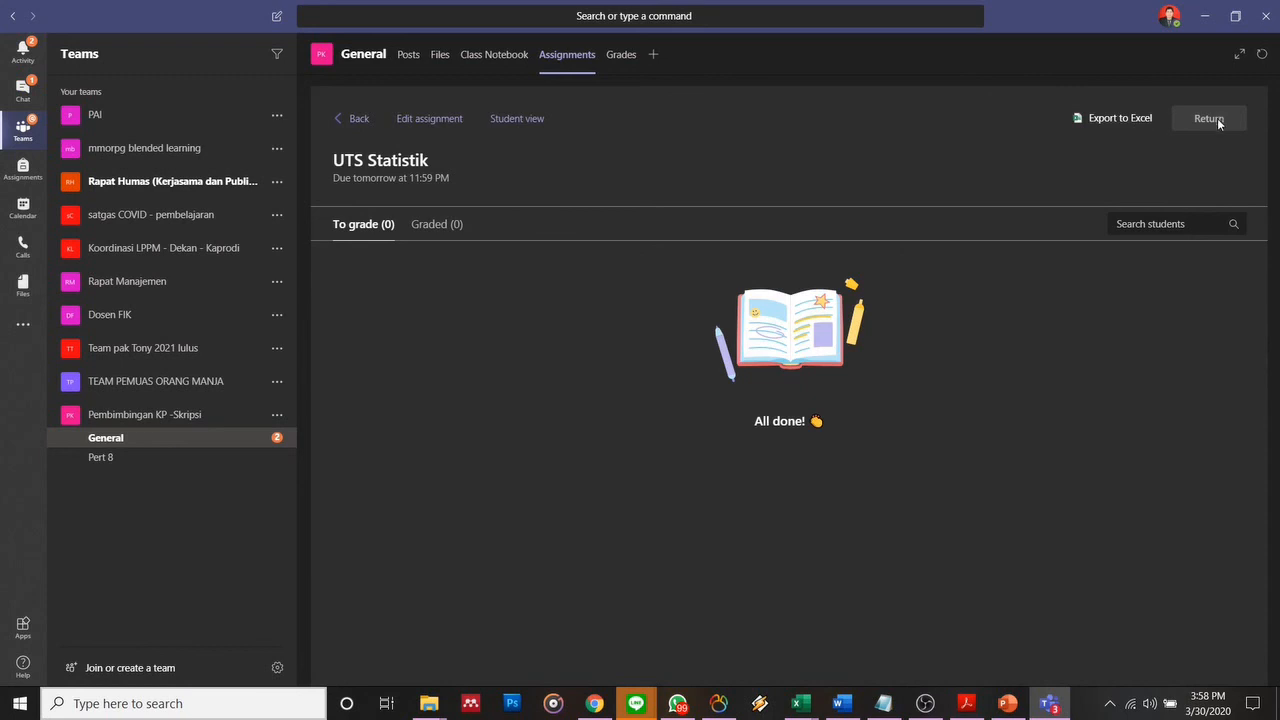
left_click(420, 119)
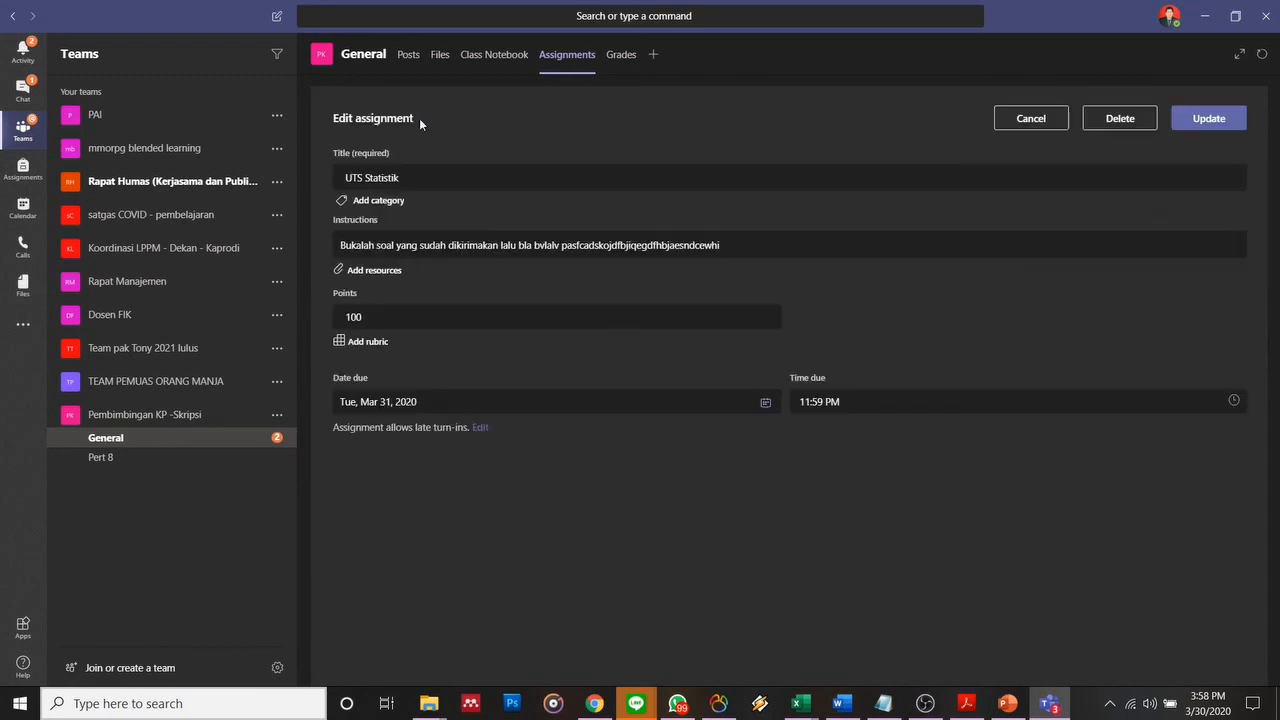
left_click(1143, 120)
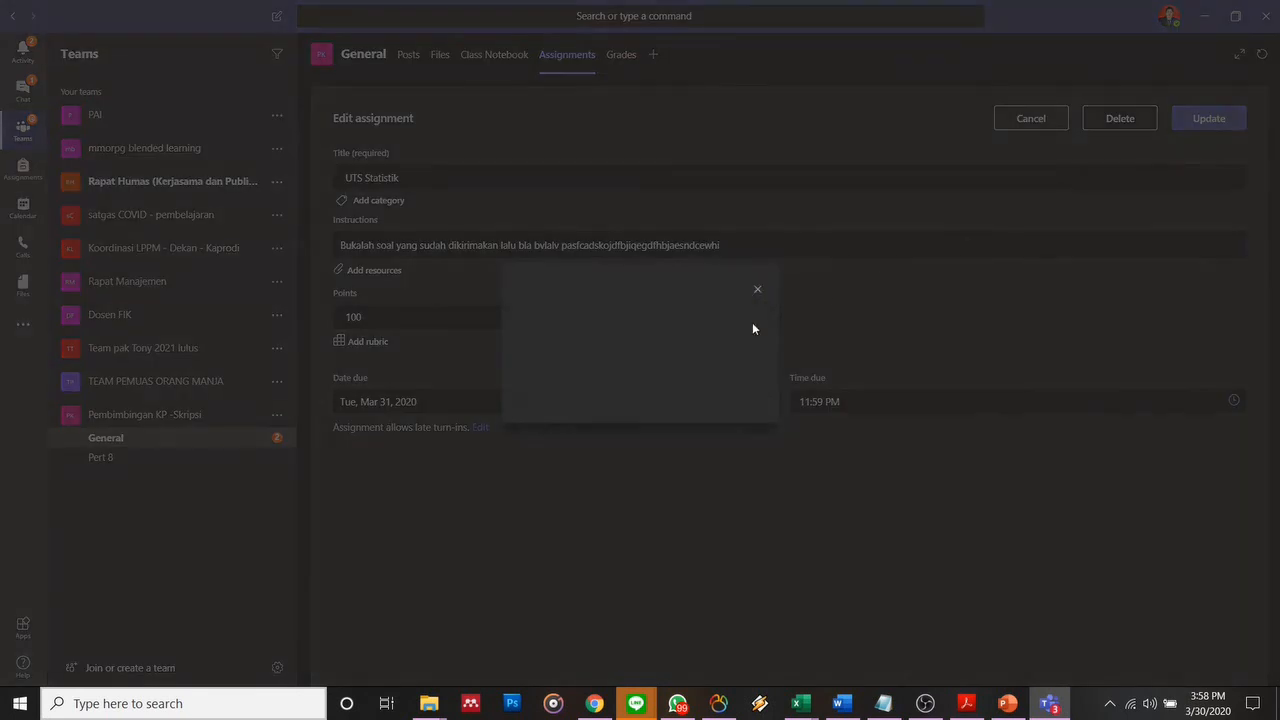
left_click(703, 389)
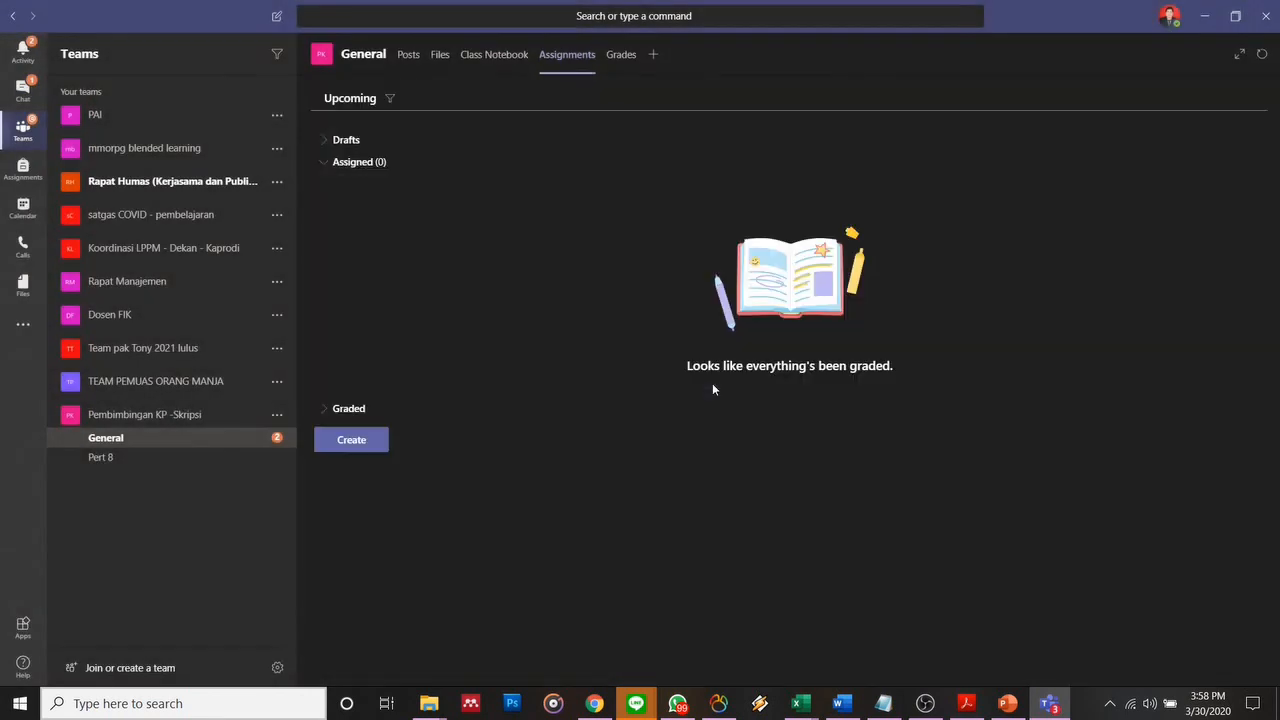